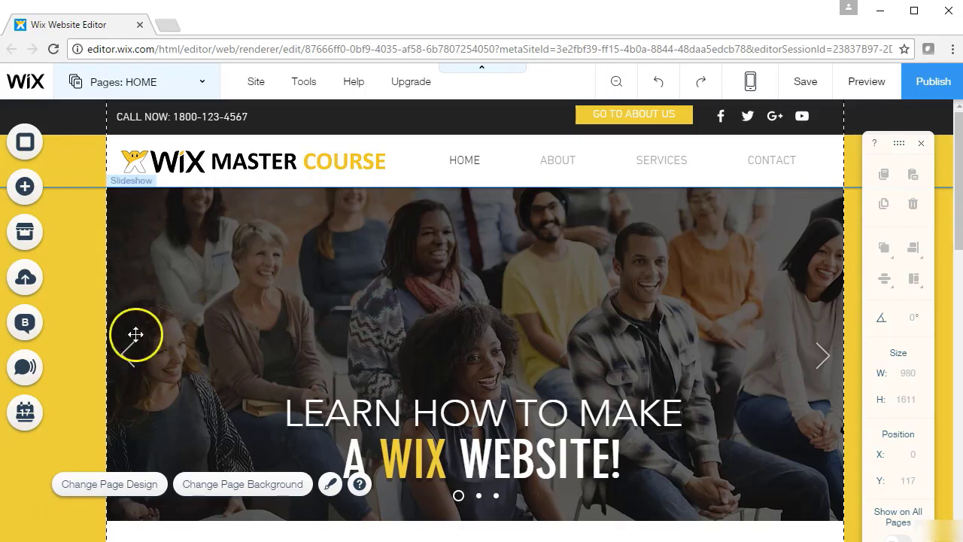
# - Add the "Join our mailing list" Get Subscribers contact form to the home page
pyautogui.click(23, 188)
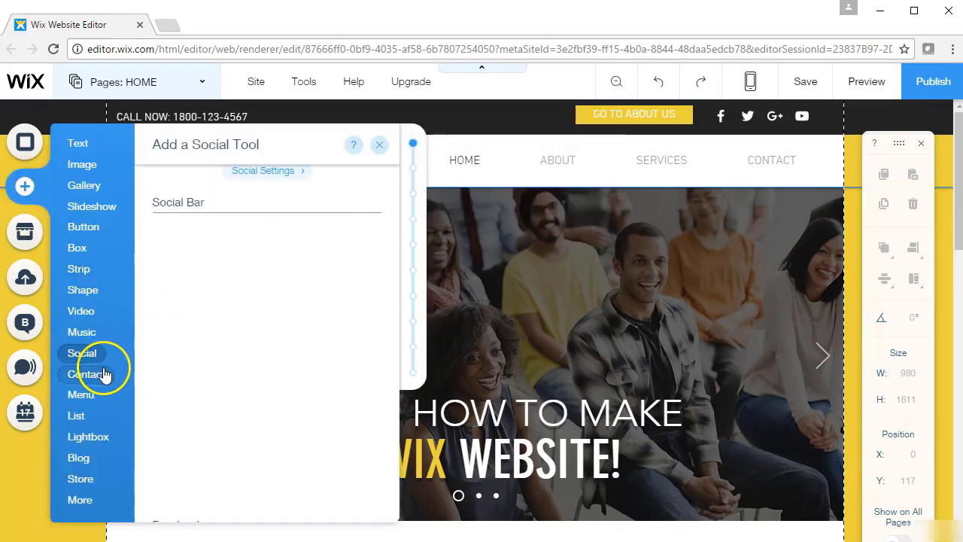
pyautogui.click(101, 374)
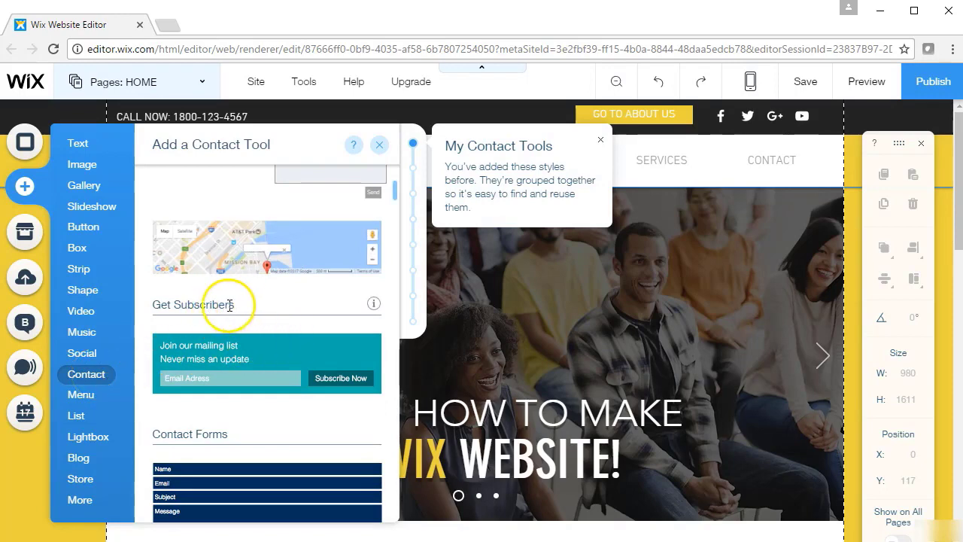
pyautogui.click(237, 361)
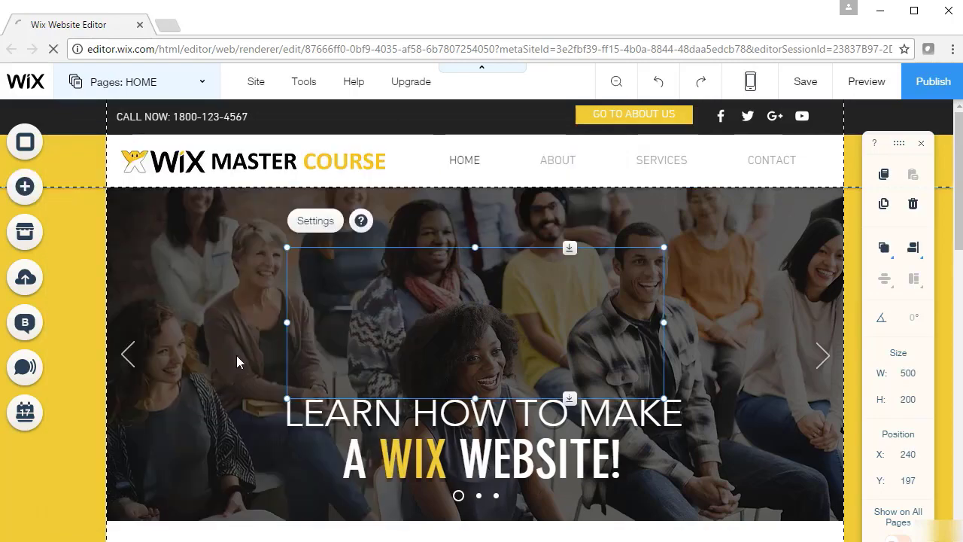
# - Move the Get Subscribers form below the meeting photo at X 17, Y 1489, and widen it to 944
pyautogui.moveTo(564, 307); pyautogui.dragTo(565, 382)
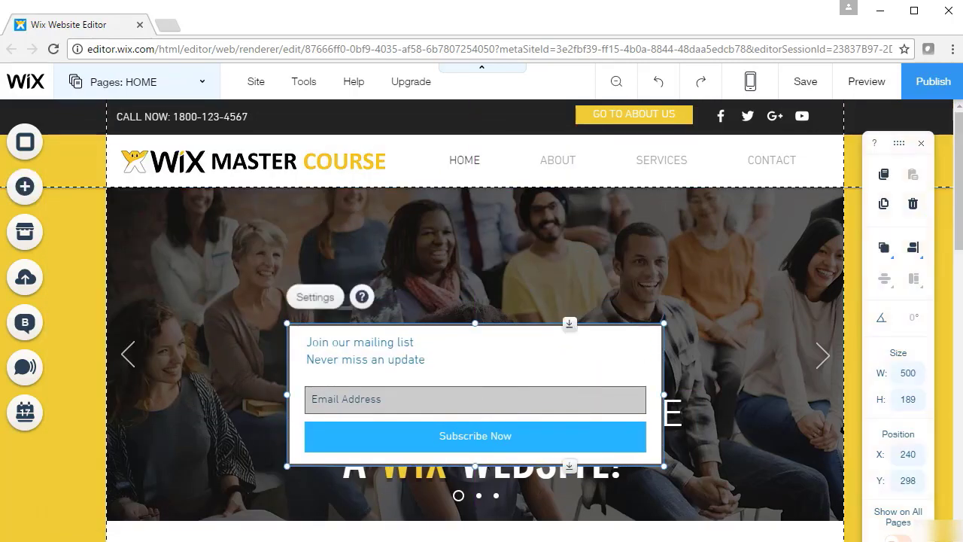
pyautogui.moveTo(958, 226); pyautogui.dragTo(959, 294)
pyautogui.moveTo(517, 222); pyautogui.dragTo(511, 483)
pyautogui.moveTo(959, 218); pyautogui.dragTo(959, 285)
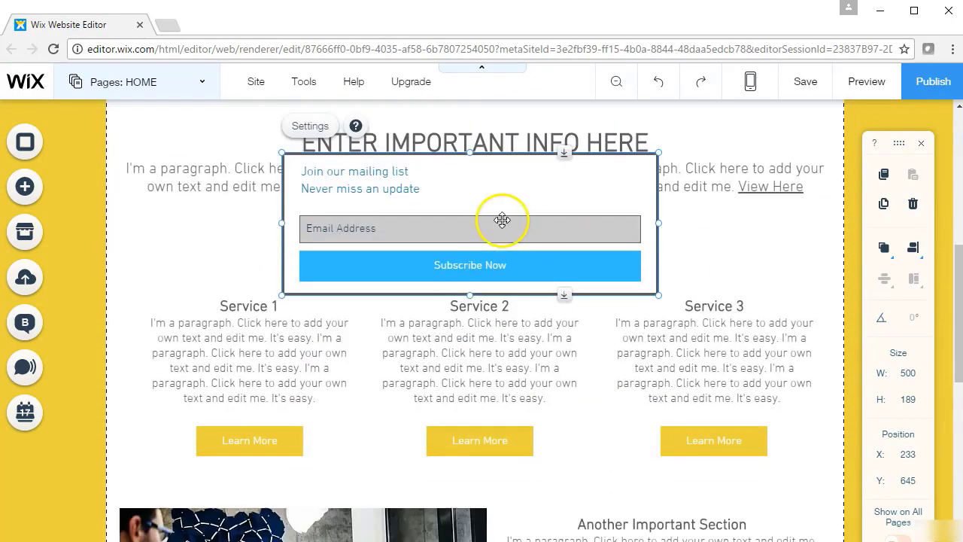
pyautogui.moveTo(501, 223); pyautogui.dragTo(503, 323)
pyautogui.moveTo(958, 255); pyautogui.dragTo(958, 322)
pyautogui.moveTo(533, 135); pyautogui.dragTo(530, 471)
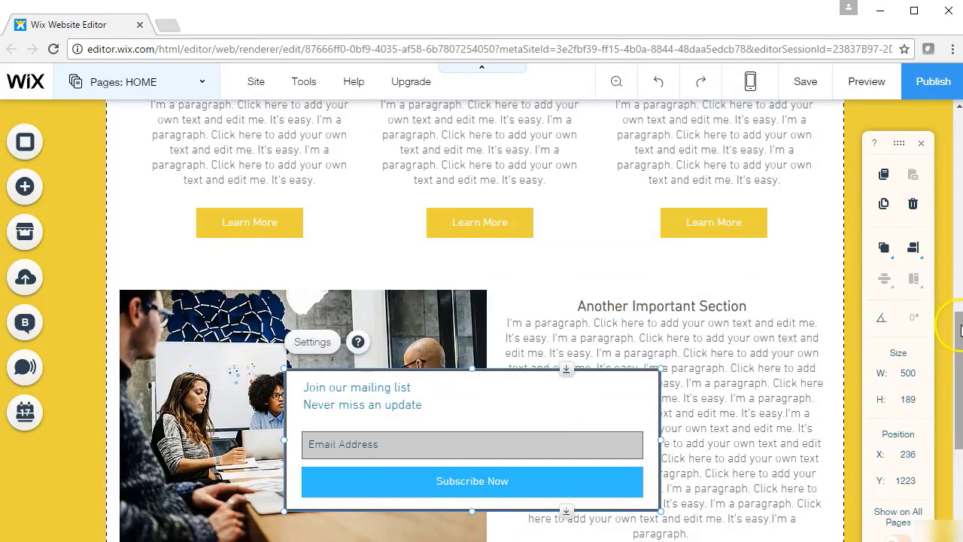
pyautogui.moveTo(958, 323); pyautogui.dragTo(958, 406)
pyautogui.moveTo(490, 144); pyautogui.dragTo(328, 351)
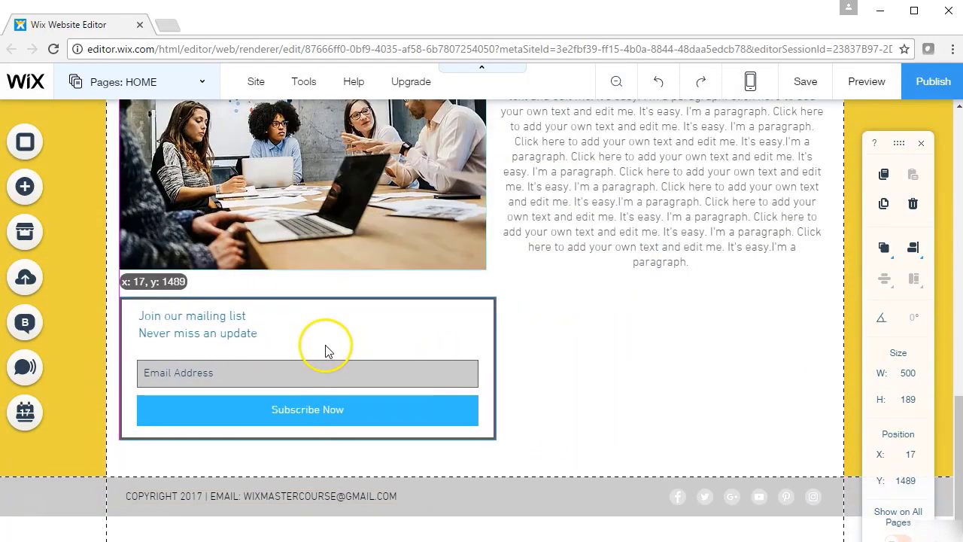
pyautogui.moveTo(496, 367); pyautogui.dragTo(831, 350)
pyautogui.click(541, 458)
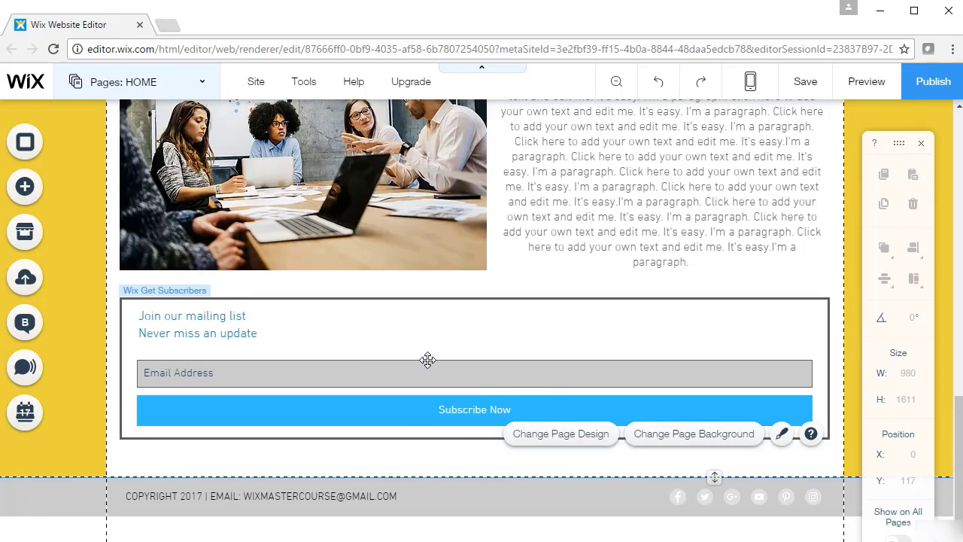
# - In the subscriber form's settings, set the email field text to "E-MAIL" and enable the Name field
pyautogui.click(351, 346)
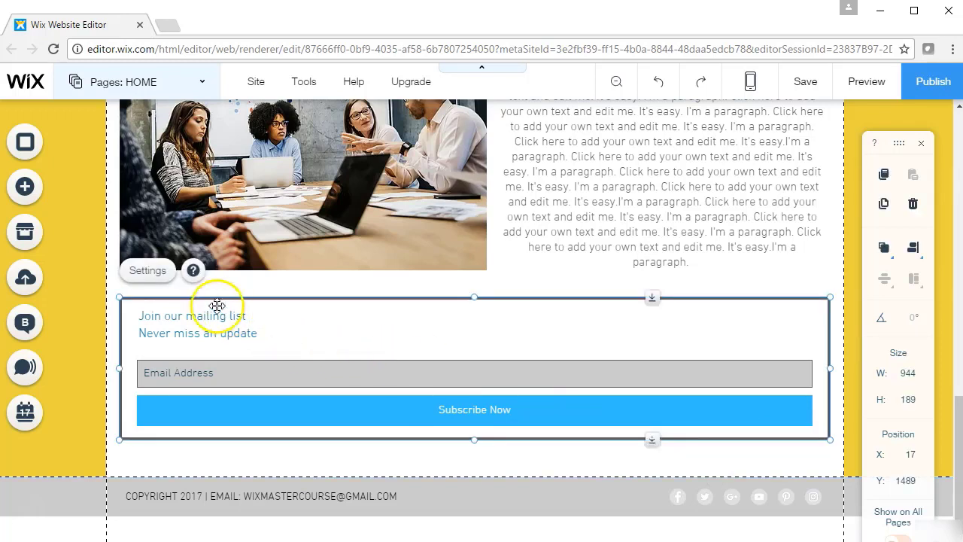
pyautogui.click(133, 270)
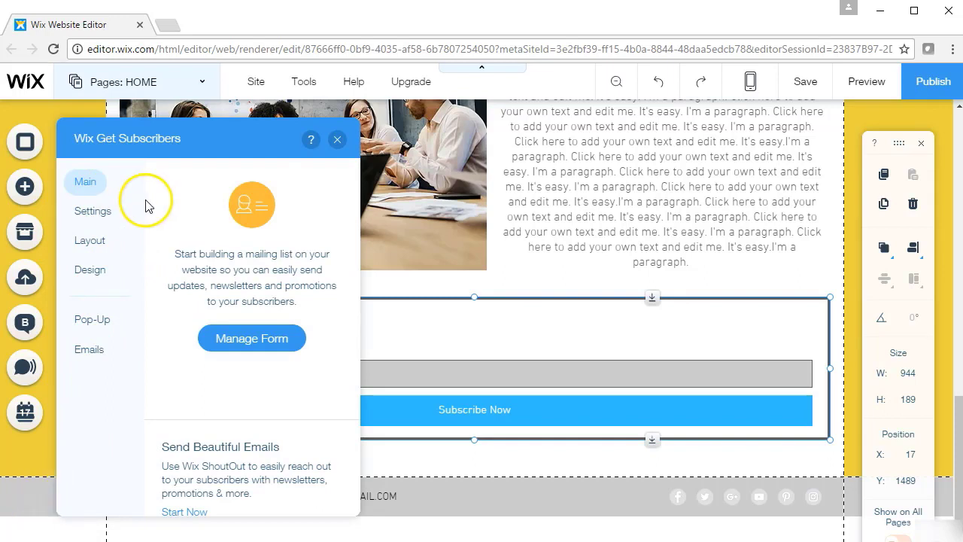
pyautogui.click(263, 339)
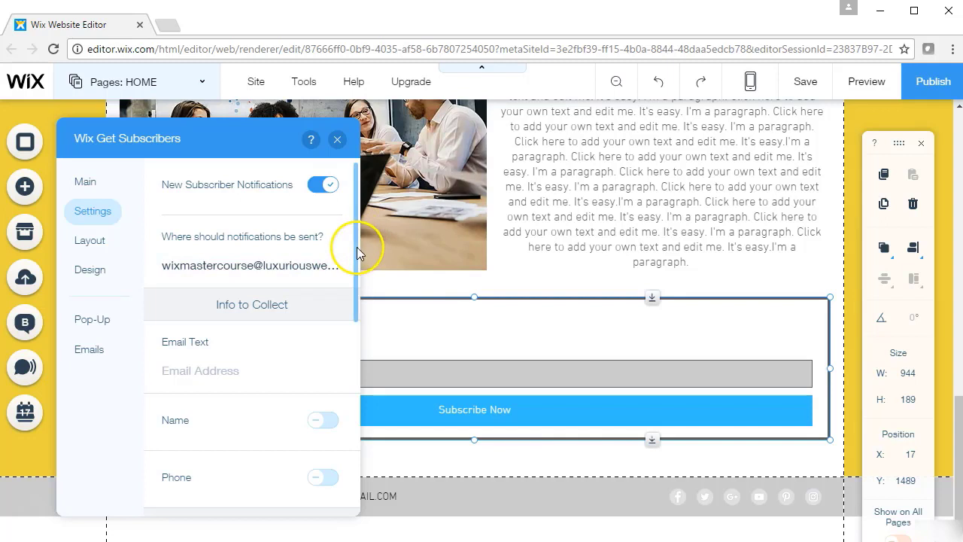
pyautogui.scroll(-1, 357, 255)
pyautogui.scroll(1, 355, 273)
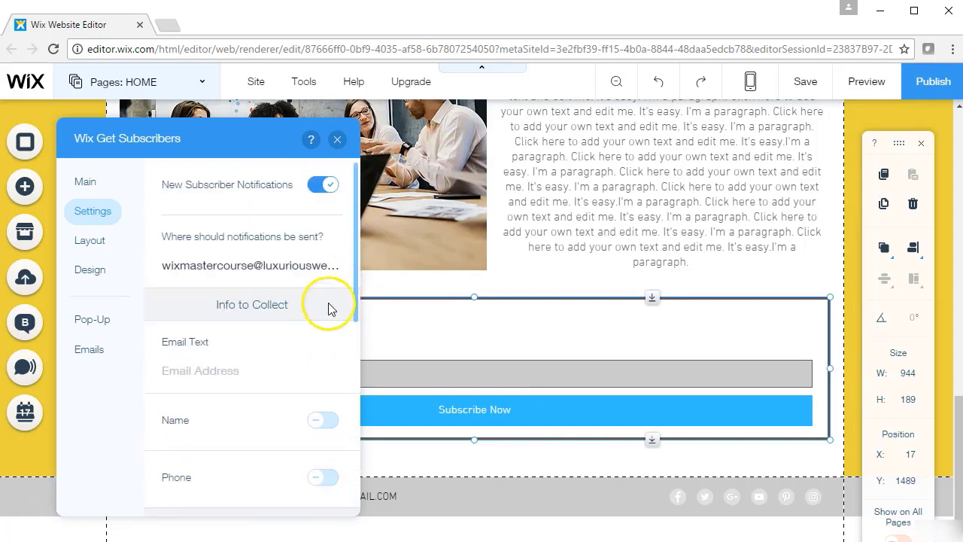
pyautogui.scroll(-1, 357, 290)
pyautogui.scroll(1, 327, 310)
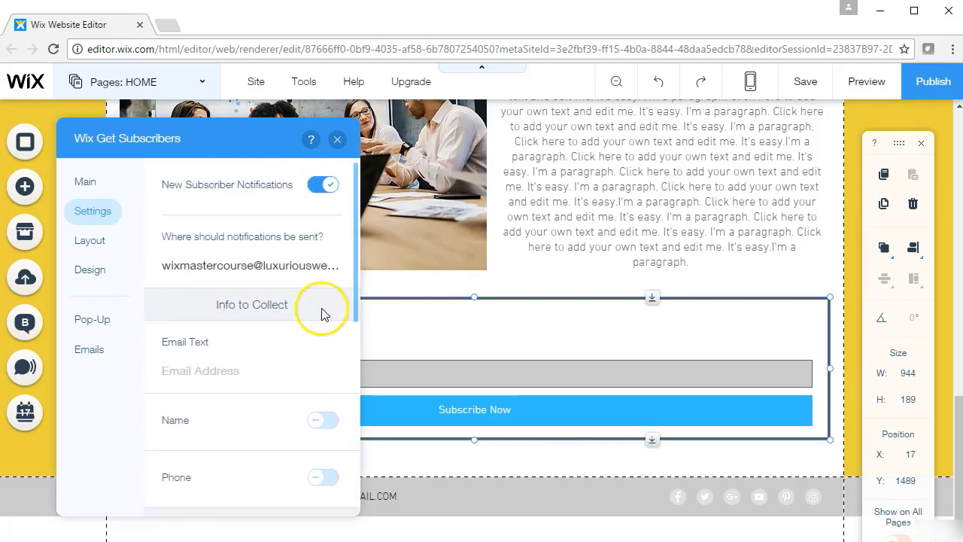
pyautogui.click(273, 372)
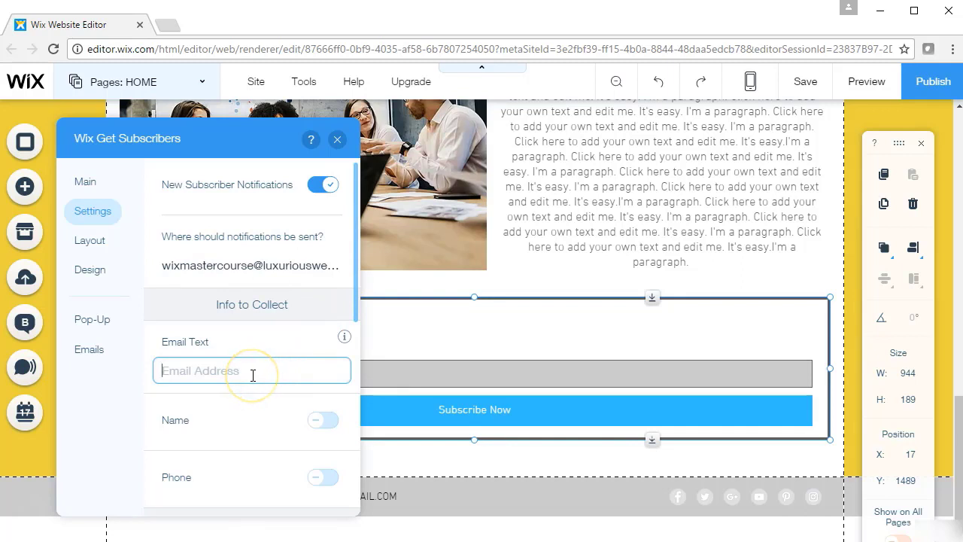
pyautogui.write('E-MAIL')
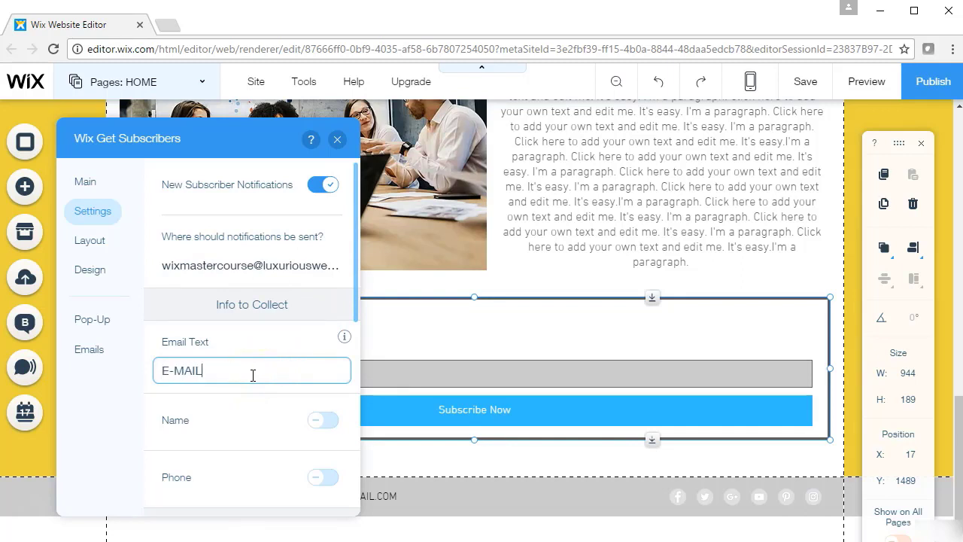
pyautogui.moveTo(356, 296); pyautogui.dragTo(356, 298)
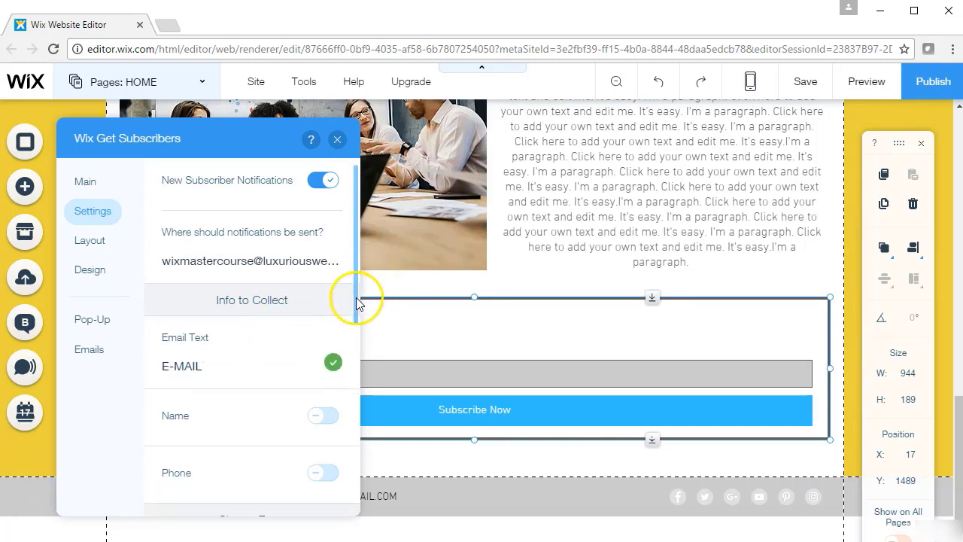
pyautogui.click(328, 418)
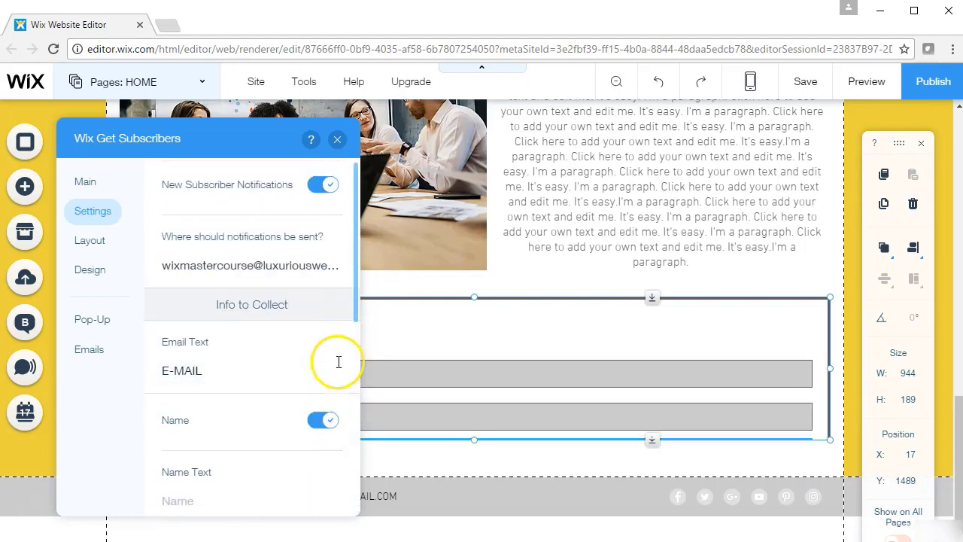
# - Set the signup form's title to "Newsletter Sign Up" and its subtitle to "Receive Promotions and Sales"
pyautogui.scroll(-5, 189, 365)
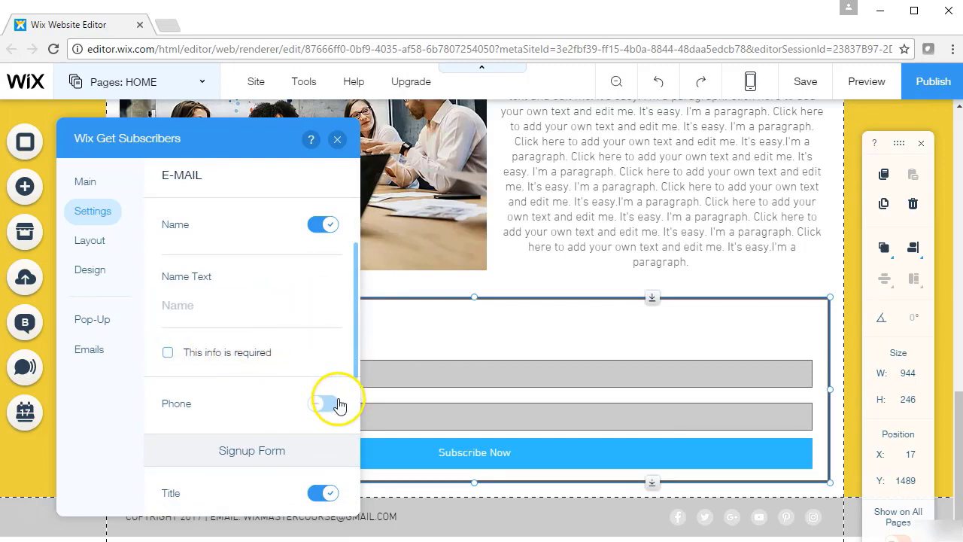
pyautogui.scroll(-3, 172, 329)
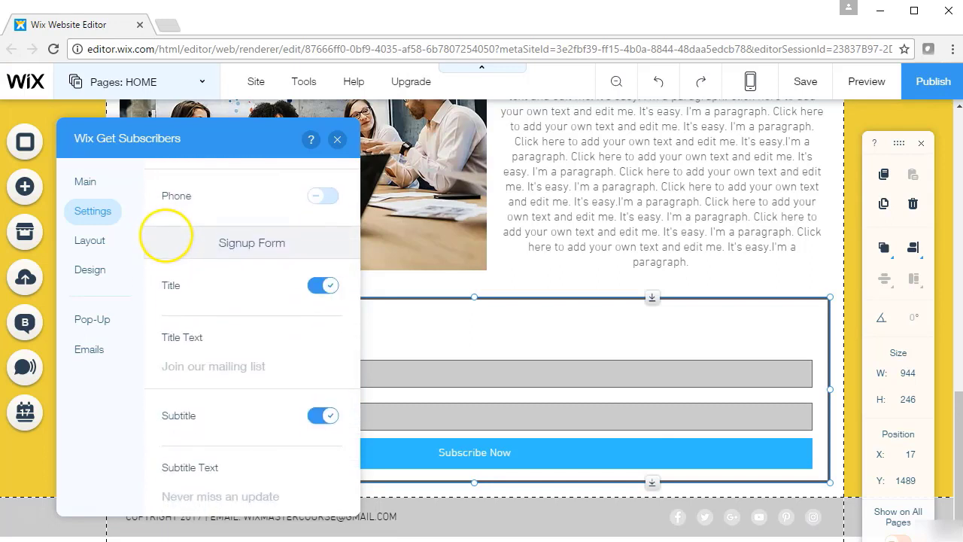
pyautogui.click(199, 355)
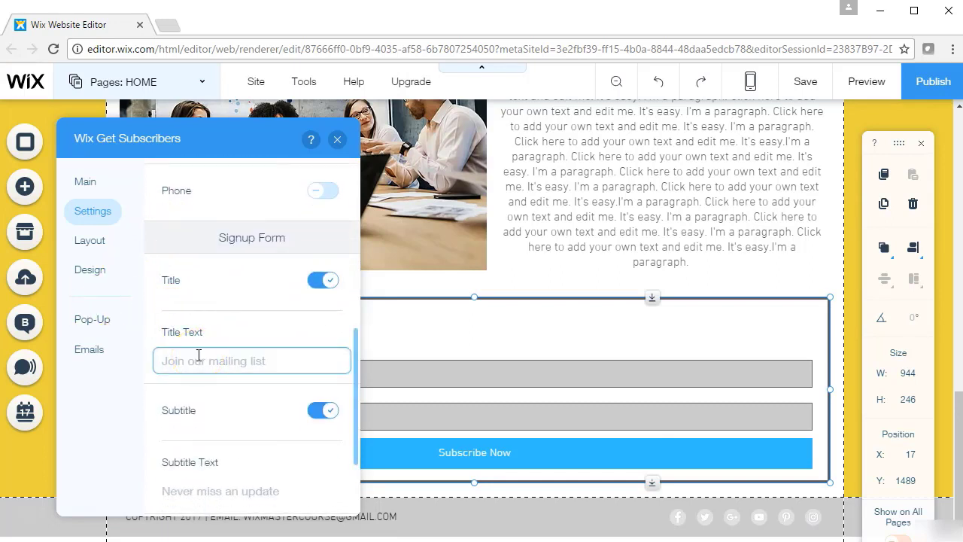
pyautogui.write('Newsletter Sign Up')
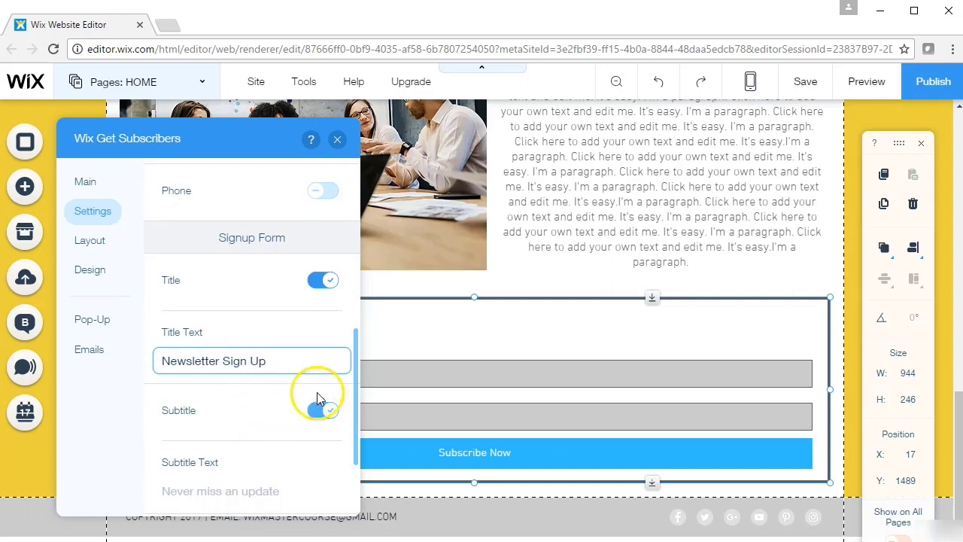
pyautogui.scroll(-2, 192, 430)
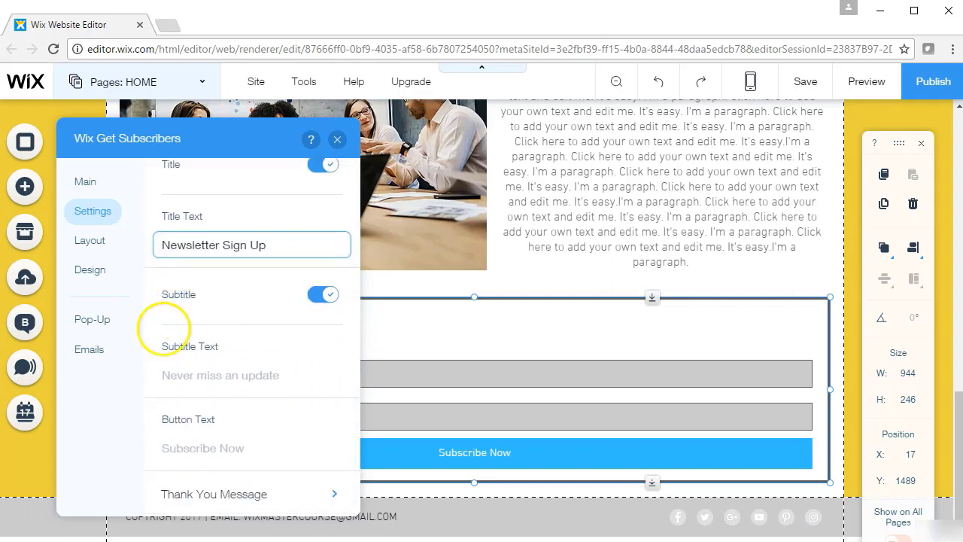
pyautogui.click(198, 376)
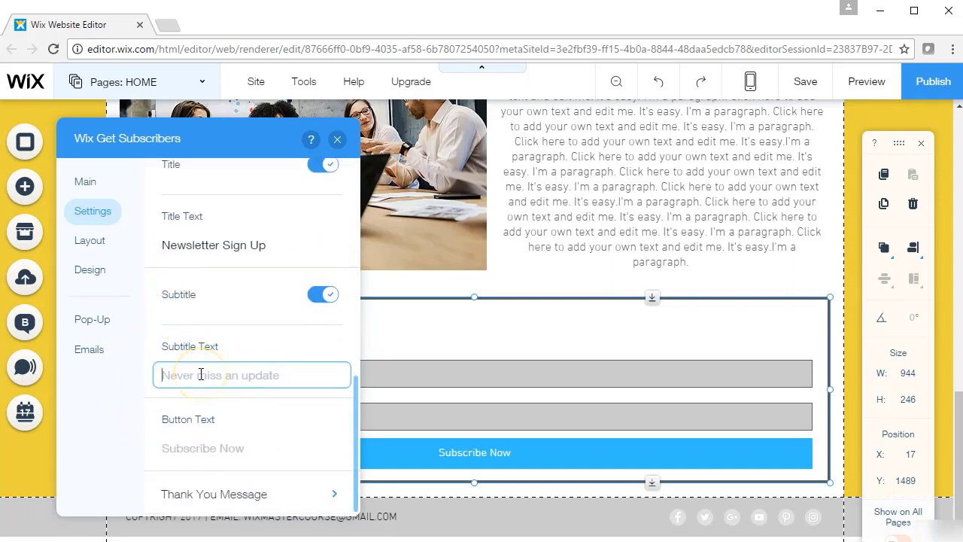
pyautogui.write('Receive Promotions and Sales')
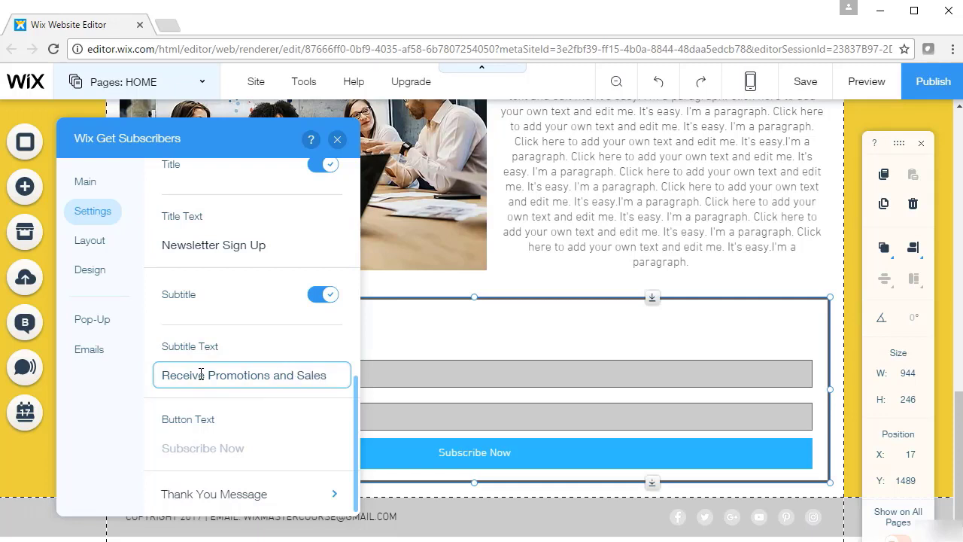
# - Set the signup form's button text to "Subscribe Today" and close the form settings
pyautogui.click(306, 445)
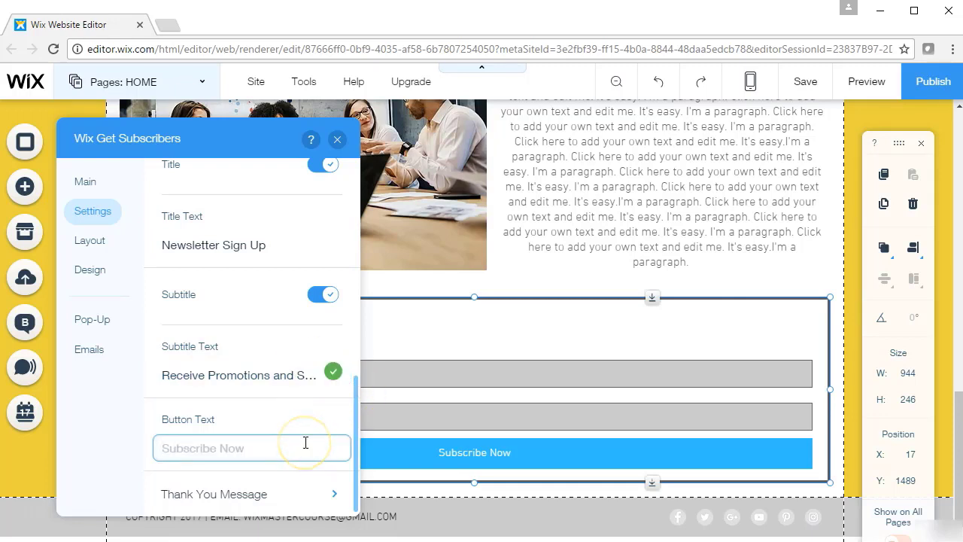
pyautogui.write('Subs')
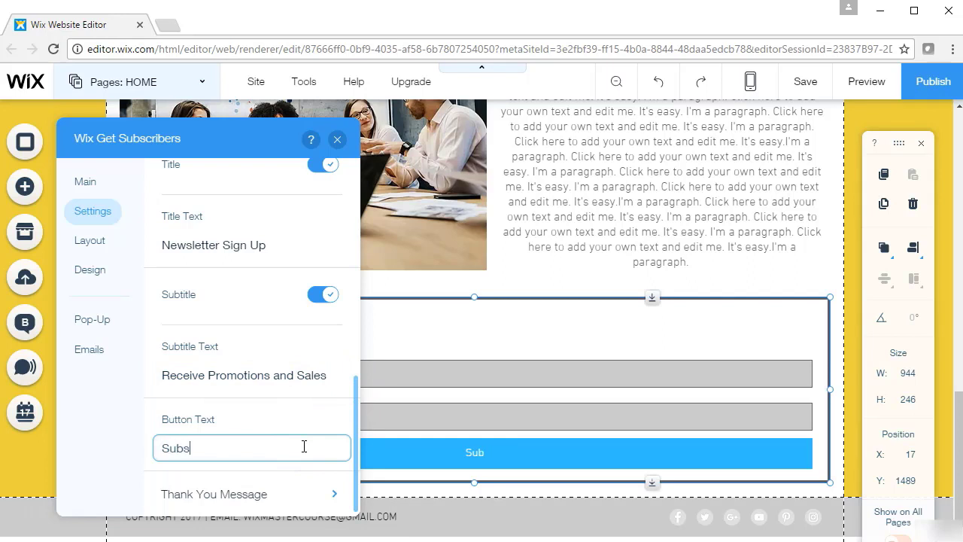
pyautogui.write('cribe Today')
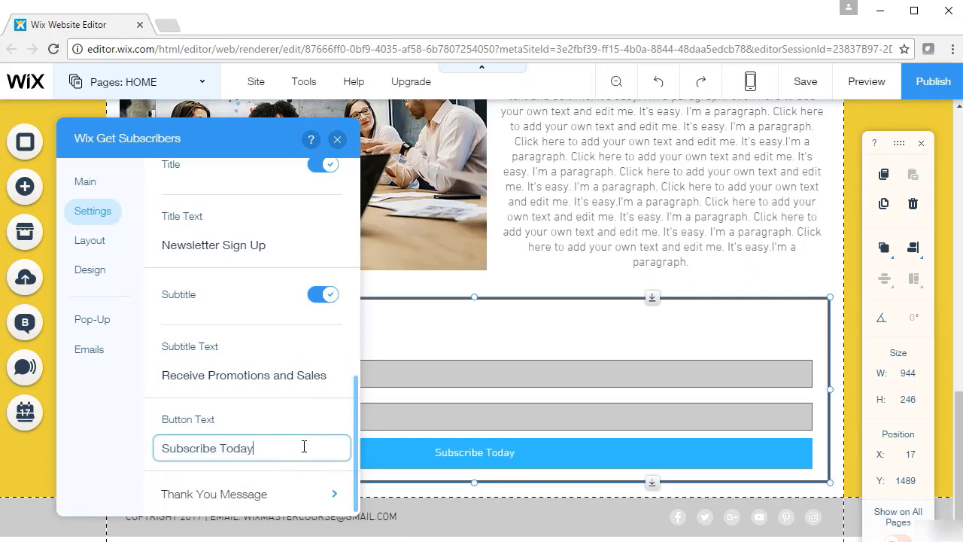
pyautogui.click(359, 419)
pyautogui.scroll(5, 357, 425)
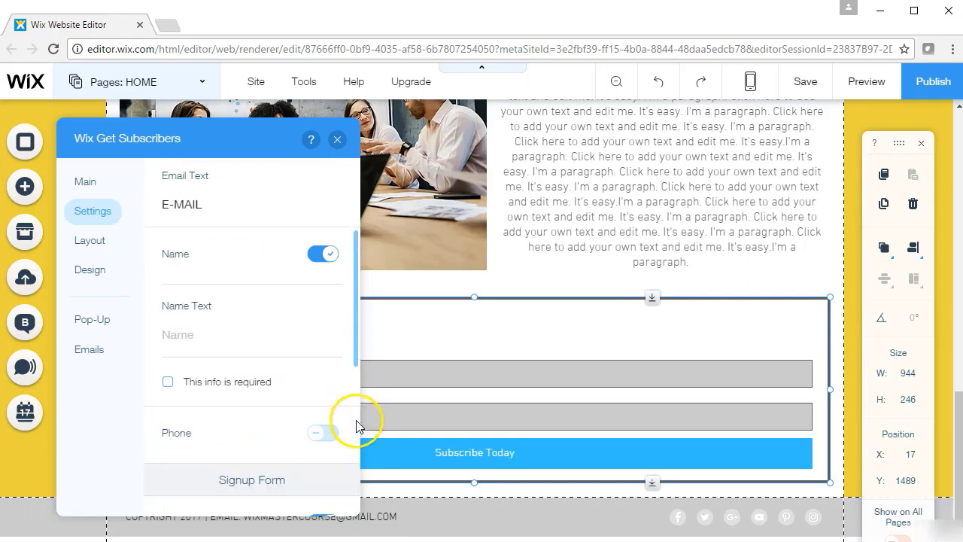
pyautogui.click(338, 140)
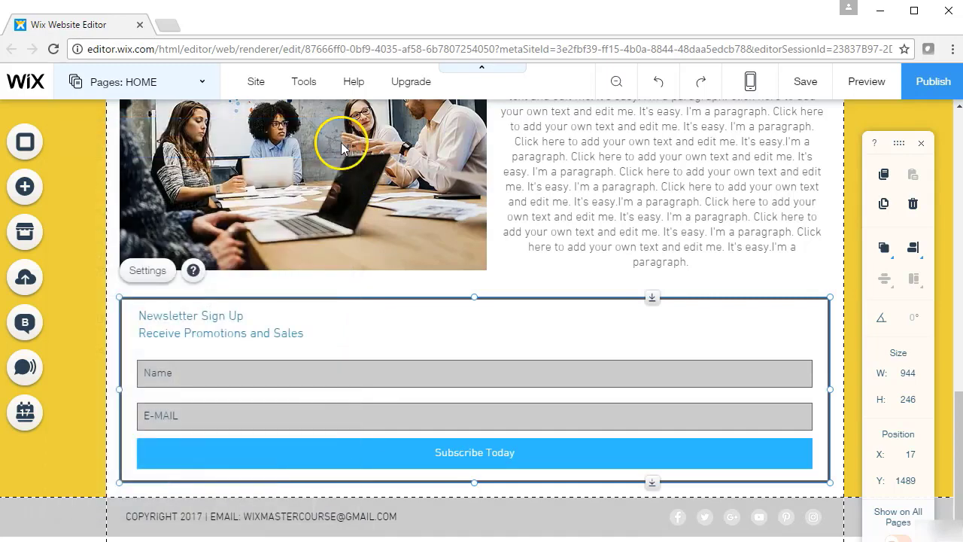
pyautogui.click(650, 290)
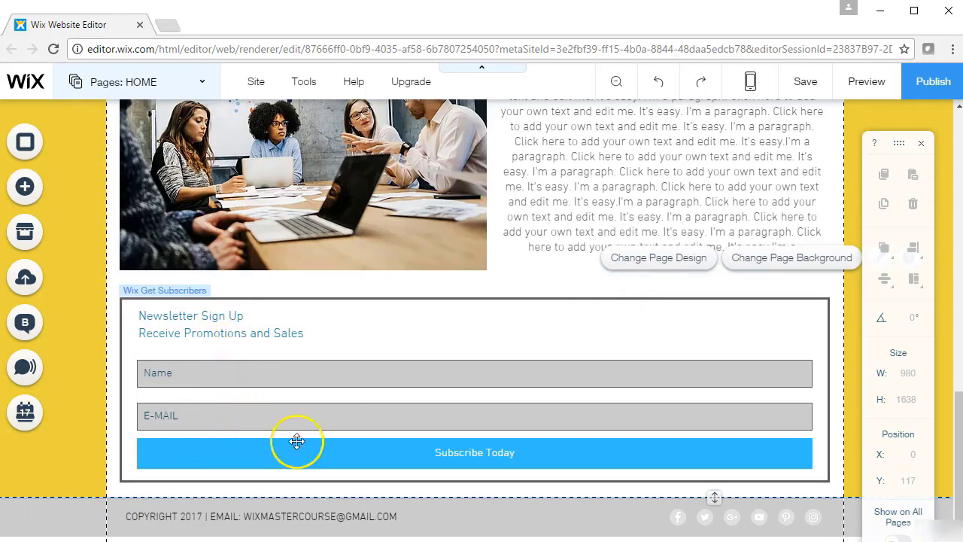
# - Change the subscriber form's layout to Horizontal and close its settings
pyautogui.doubleClick(271, 363)
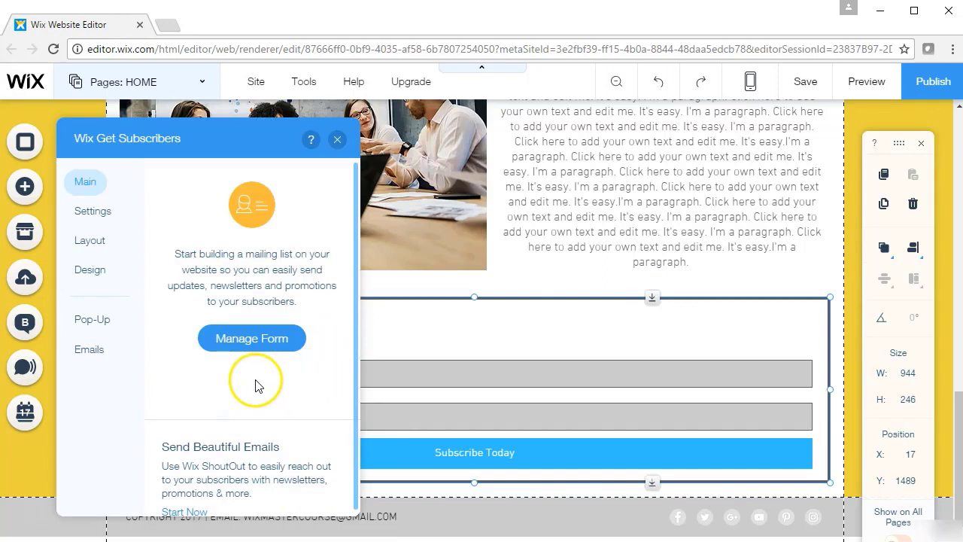
pyautogui.click(97, 248)
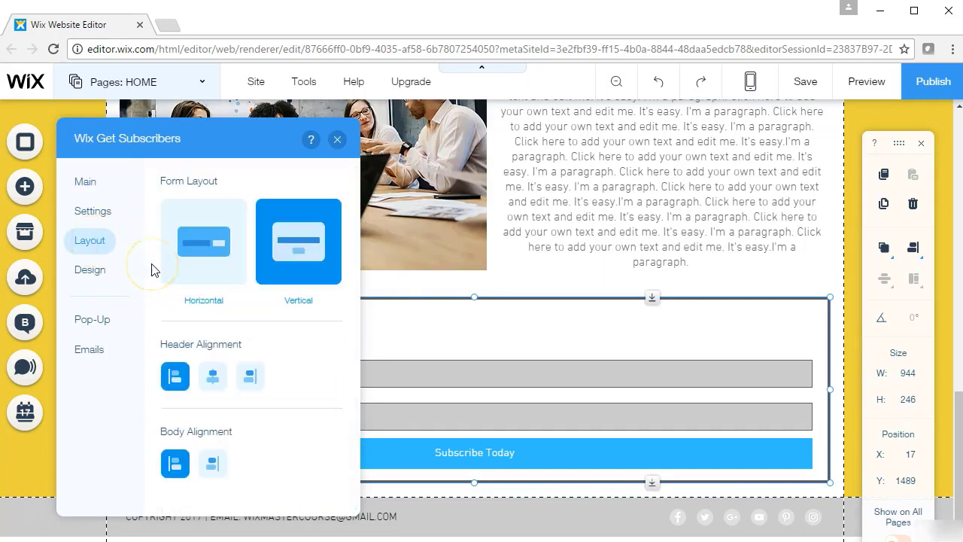
pyautogui.click(199, 244)
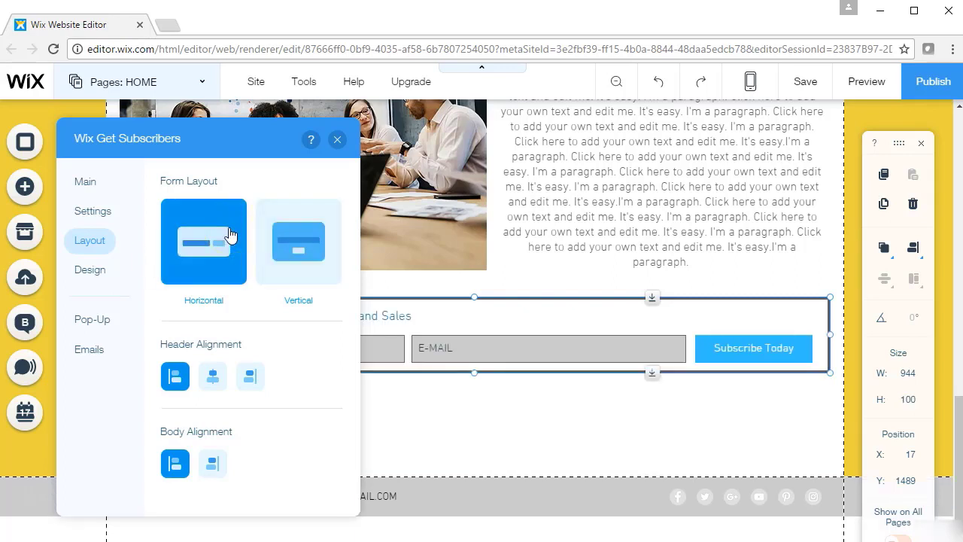
pyautogui.click(457, 407)
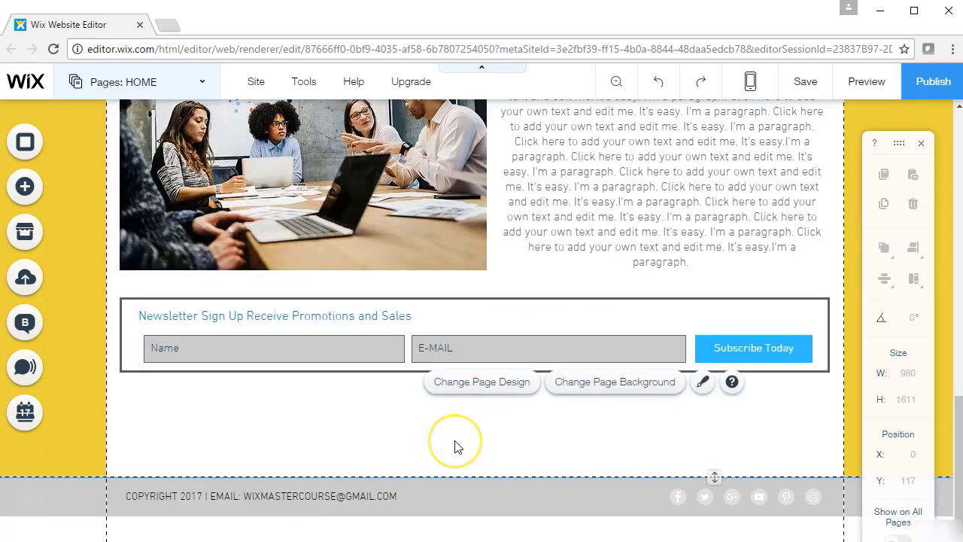
pyautogui.click(316, 336)
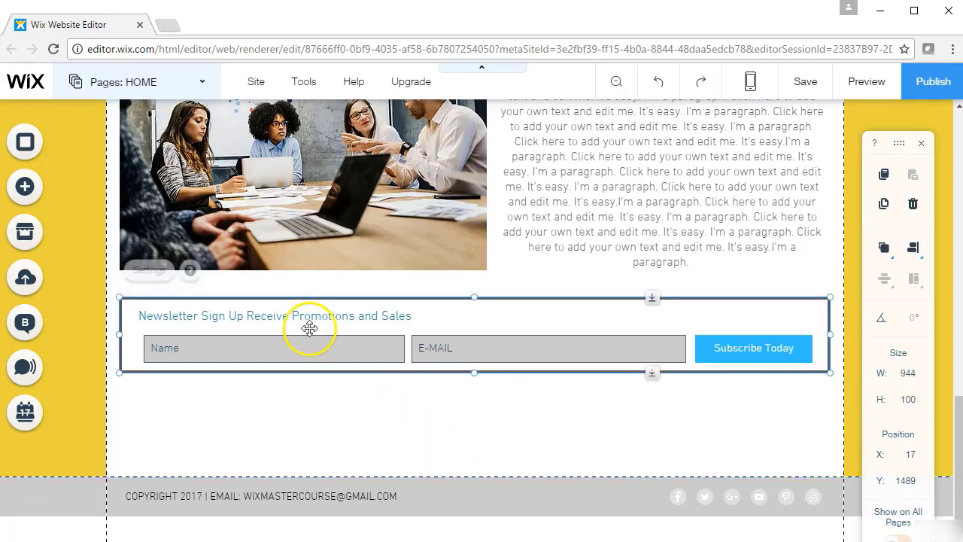
# - Change the subscriber form's layout to Vertical, center its header alignment, and close the form settings
pyautogui.click(141, 271)
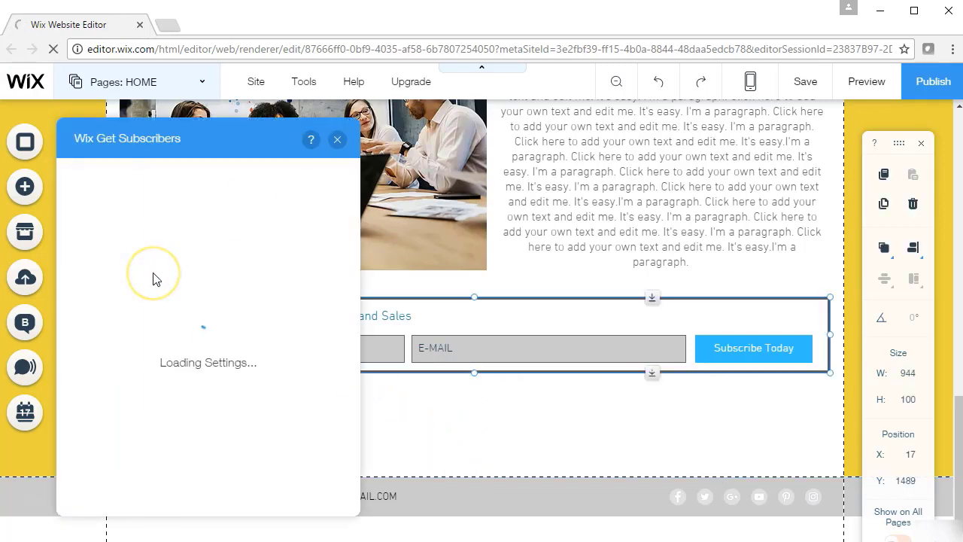
pyautogui.click(103, 244)
pyautogui.click(281, 258)
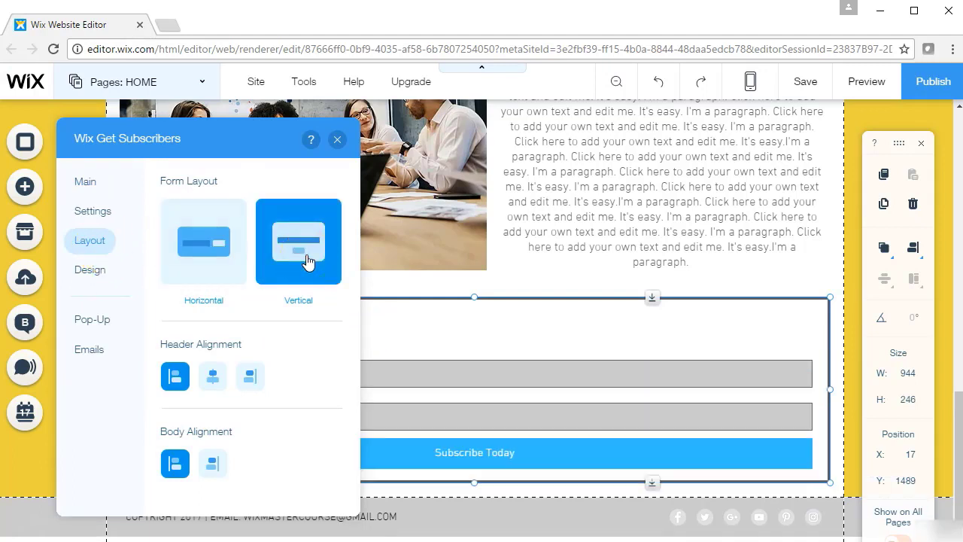
pyautogui.click(214, 378)
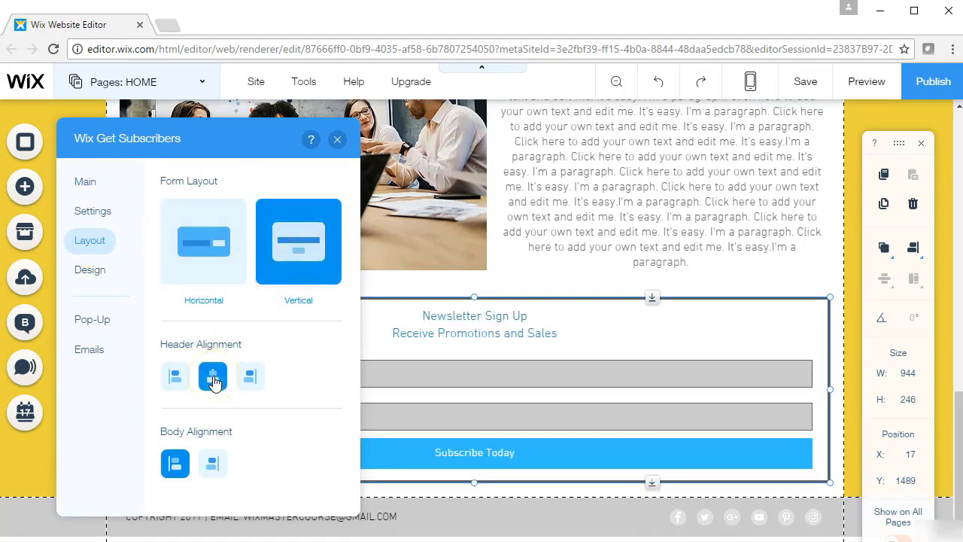
pyautogui.click(337, 139)
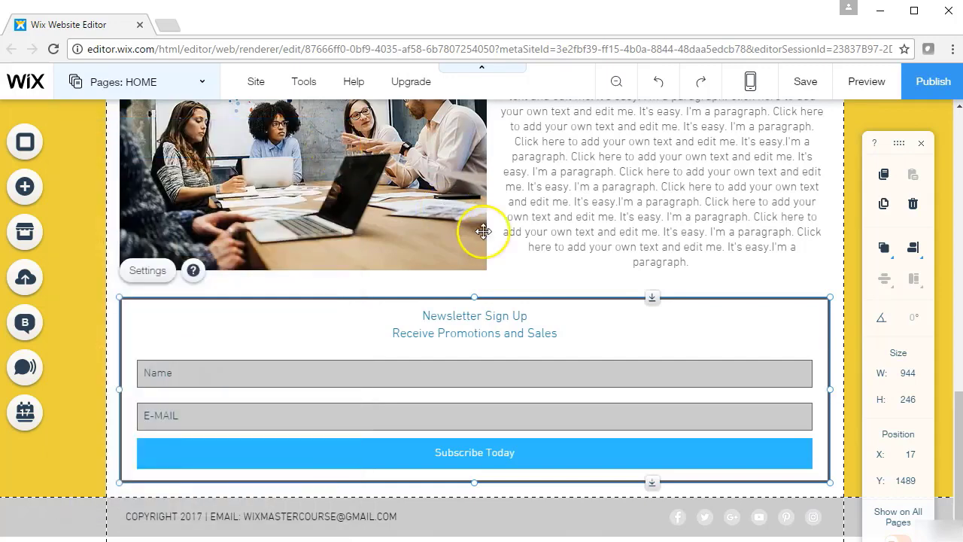
pyautogui.click(521, 276)
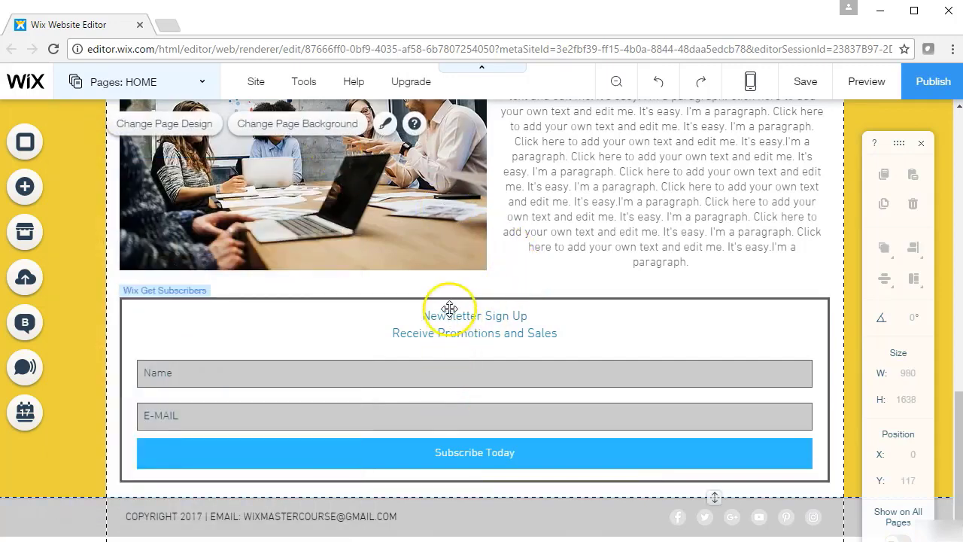
# - Reopen the layout settings of the newsletter subscriber form
pyautogui.click(300, 334)
pyautogui.click(149, 276)
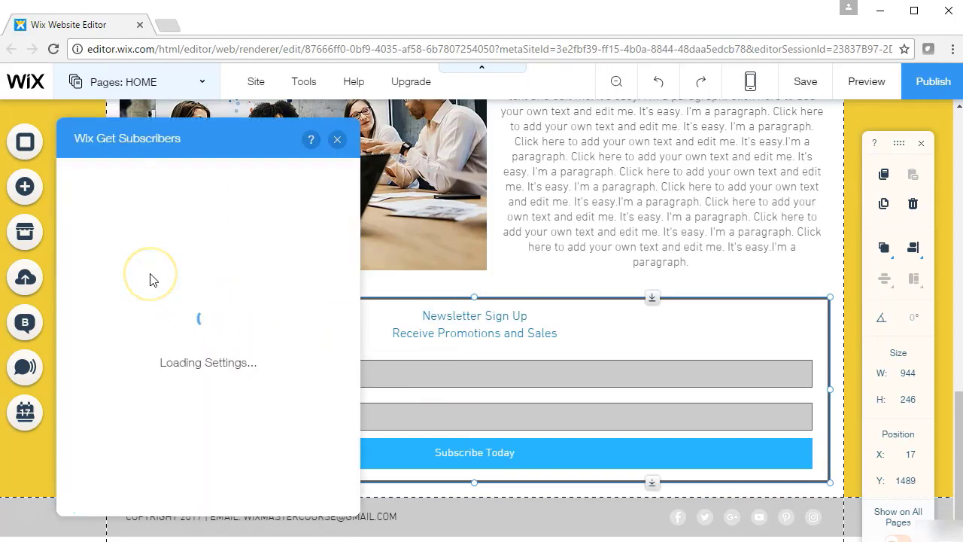
pyautogui.click(102, 244)
# - Try the right body alignment on the subscriber form and restore the left body alignment
pyautogui.click(209, 410)
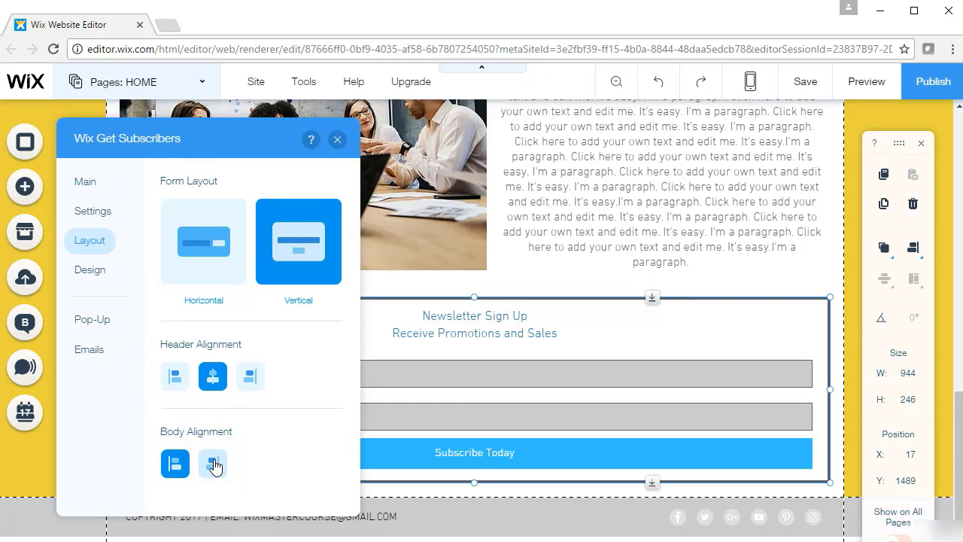
pyautogui.click(213, 464)
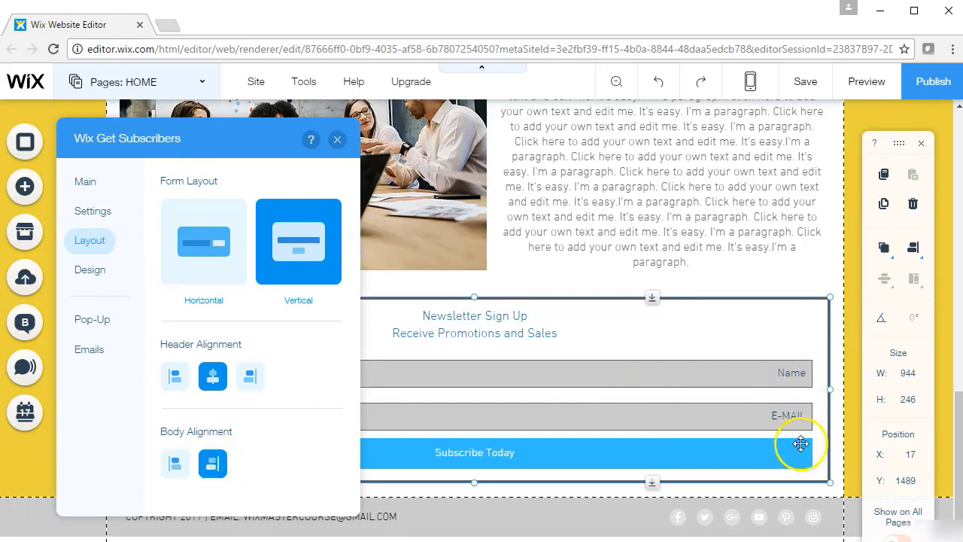
pyautogui.click(173, 463)
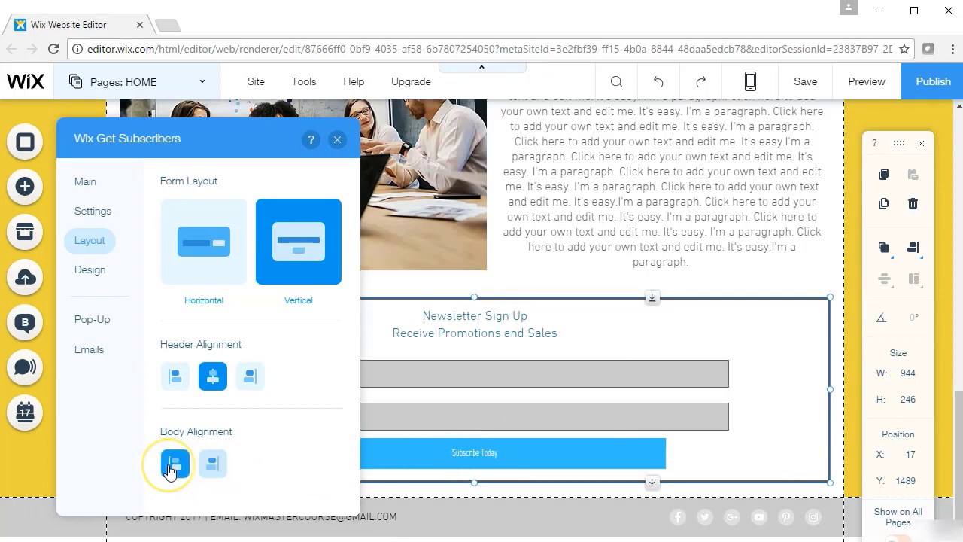
# - Try the Postcard, Classic, Elegant and Headline design styles on the form and return to the Strip style
pyautogui.click(93, 273)
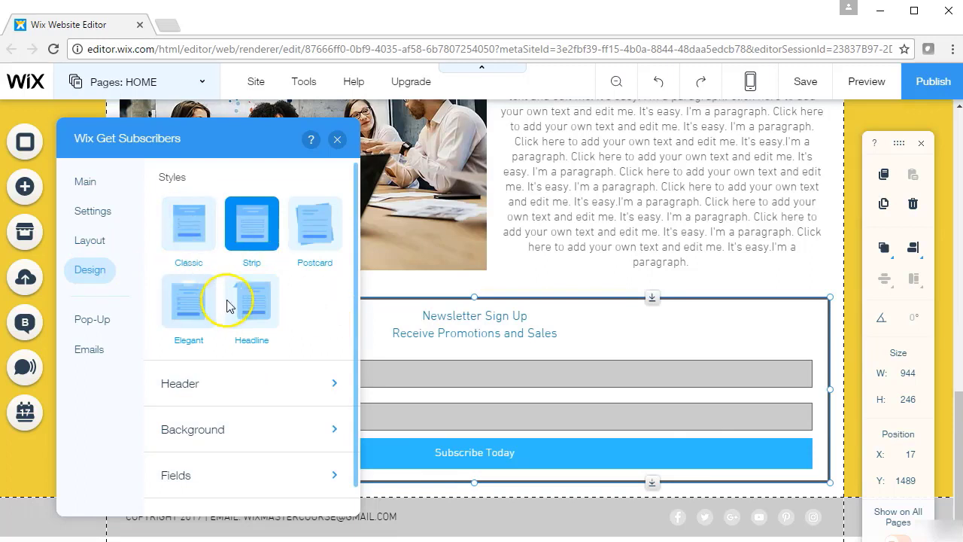
pyautogui.click(316, 227)
pyautogui.click(188, 218)
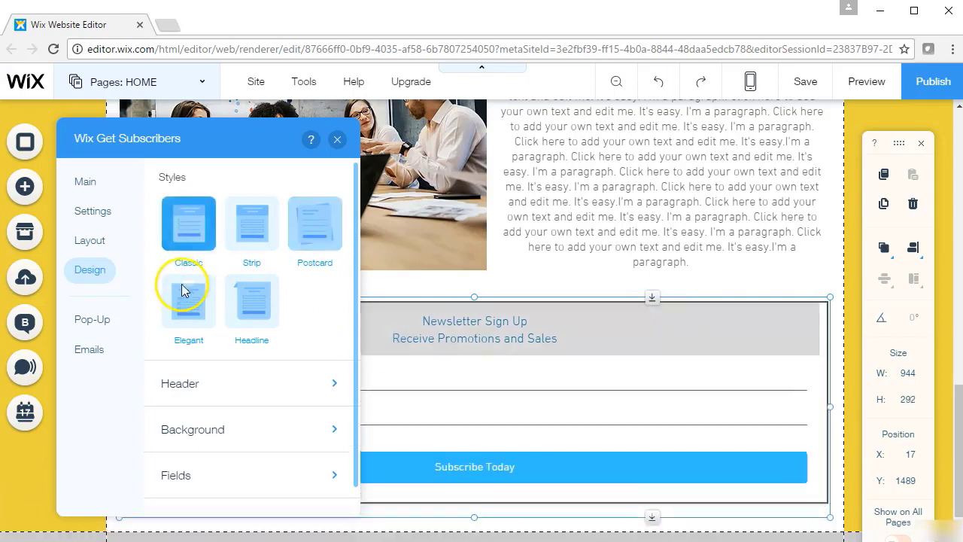
pyautogui.click(187, 284)
pyautogui.click(254, 303)
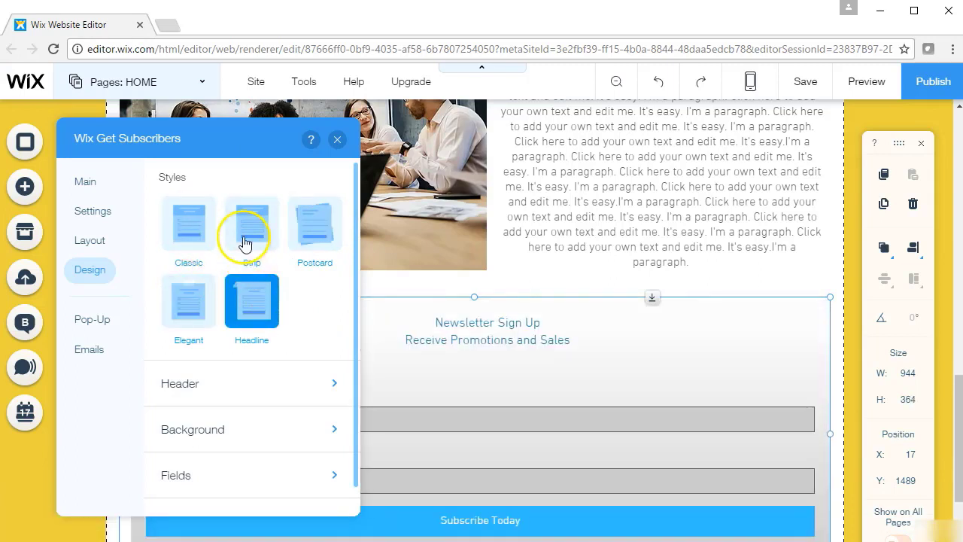
pyautogui.click(248, 235)
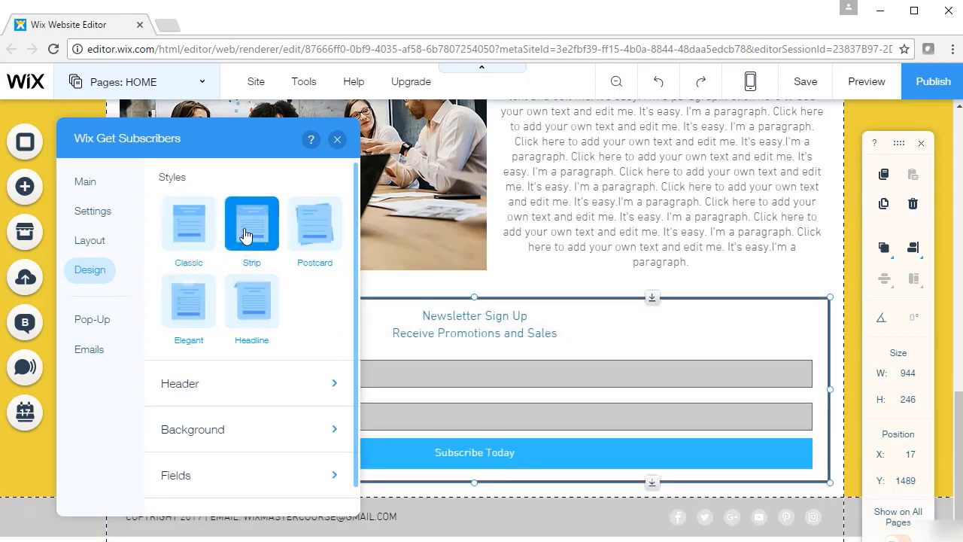
# - In the form's header design, set both the title and subtitle text colors to black (#000000)
pyautogui.click(236, 382)
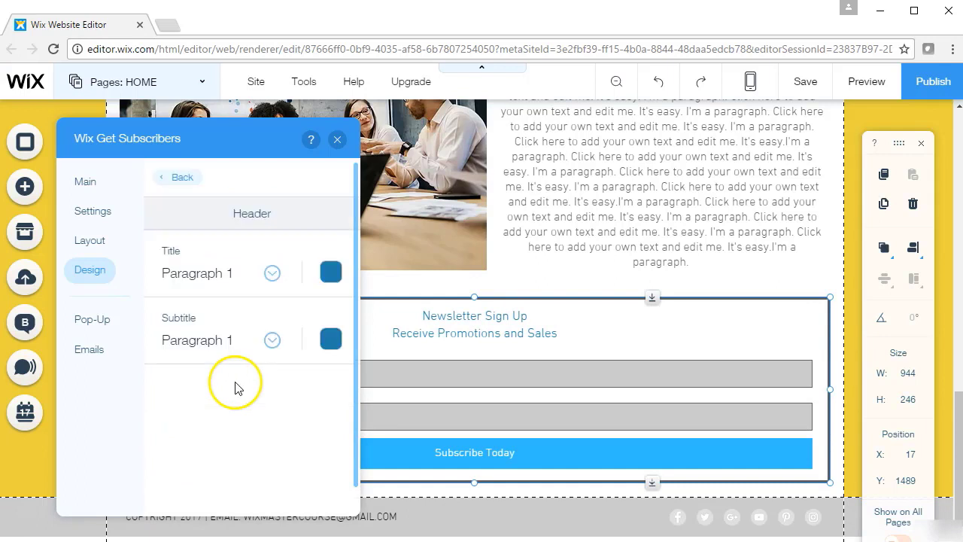
pyautogui.click(329, 273)
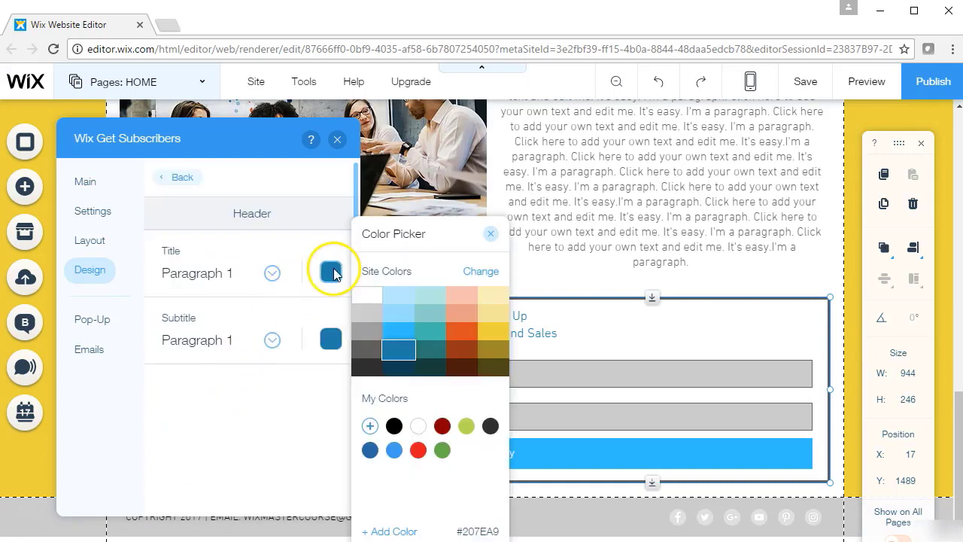
pyautogui.click(394, 426)
pyautogui.click(489, 234)
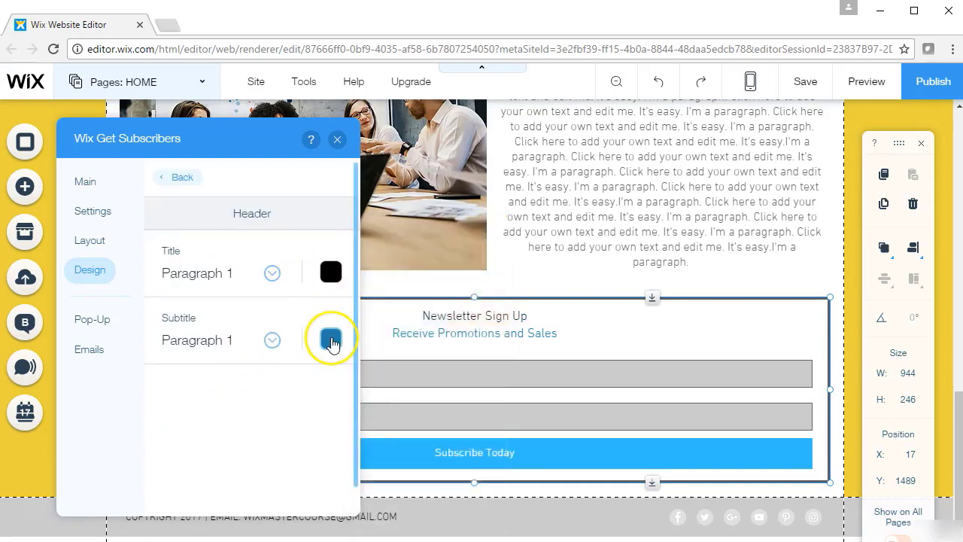
pyautogui.click(330, 340)
pyautogui.click(394, 427)
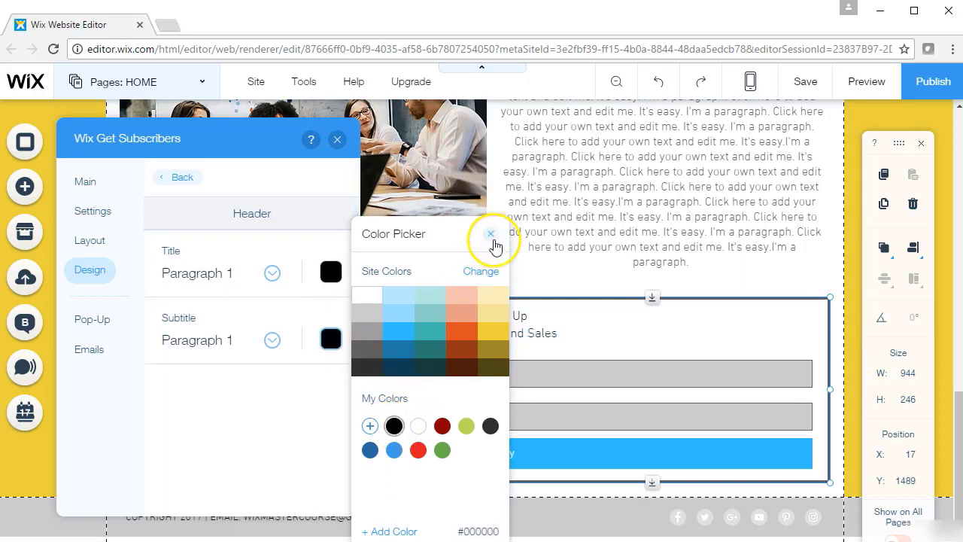
pyautogui.click(489, 234)
# - Set the form title's font size to 20 px and make it bold
pyautogui.click(270, 273)
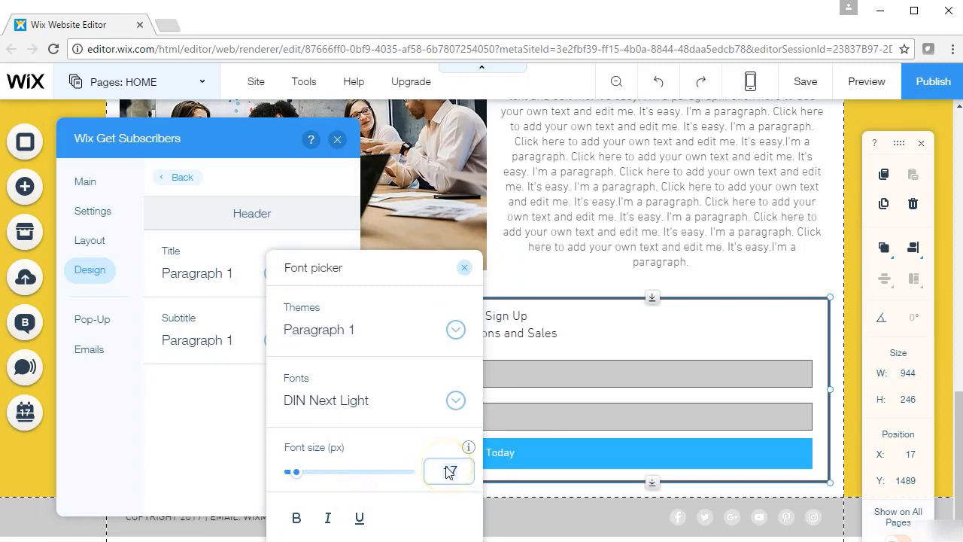
pyautogui.press('Return')
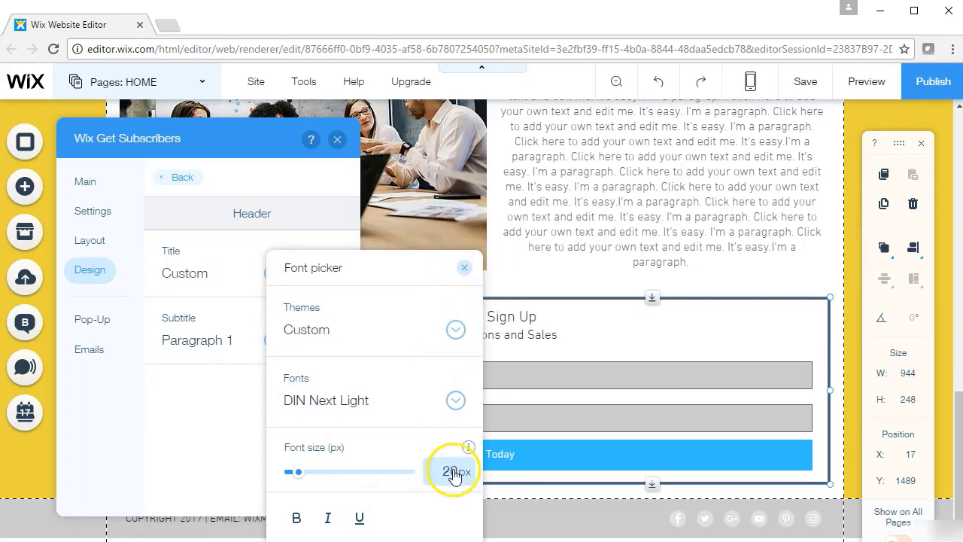
pyautogui.click(296, 518)
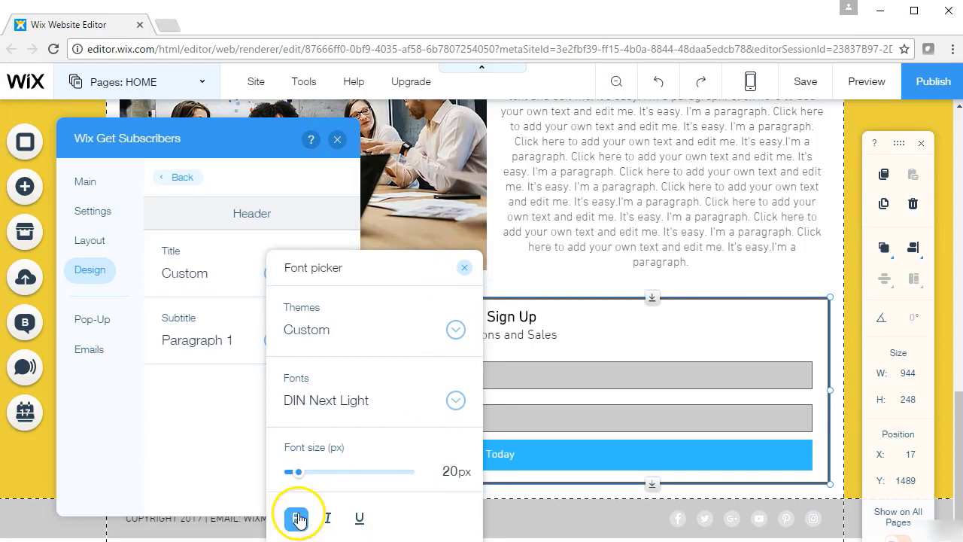
pyautogui.click(464, 267)
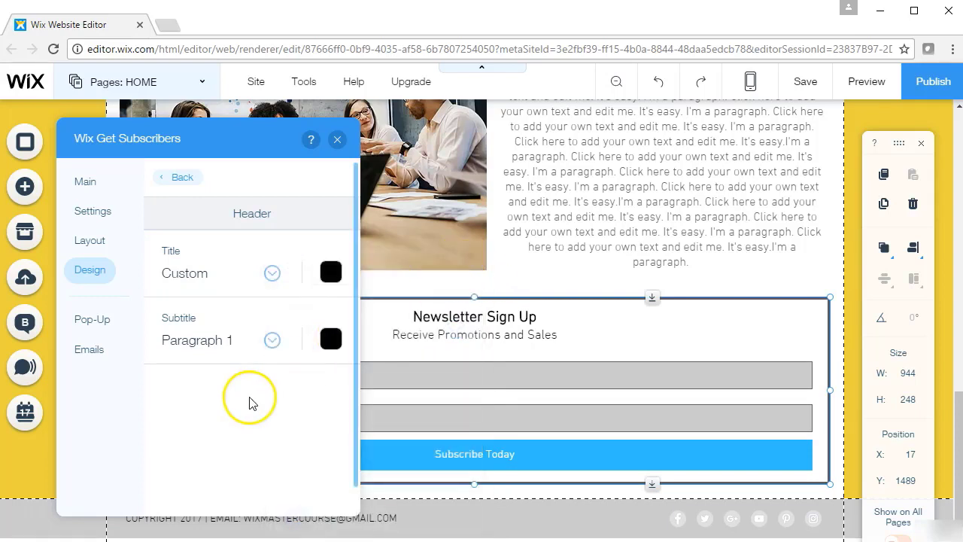
# - Set the form background's border width to 0 and return to the design options
pyautogui.click(181, 177)
pyautogui.click(281, 425)
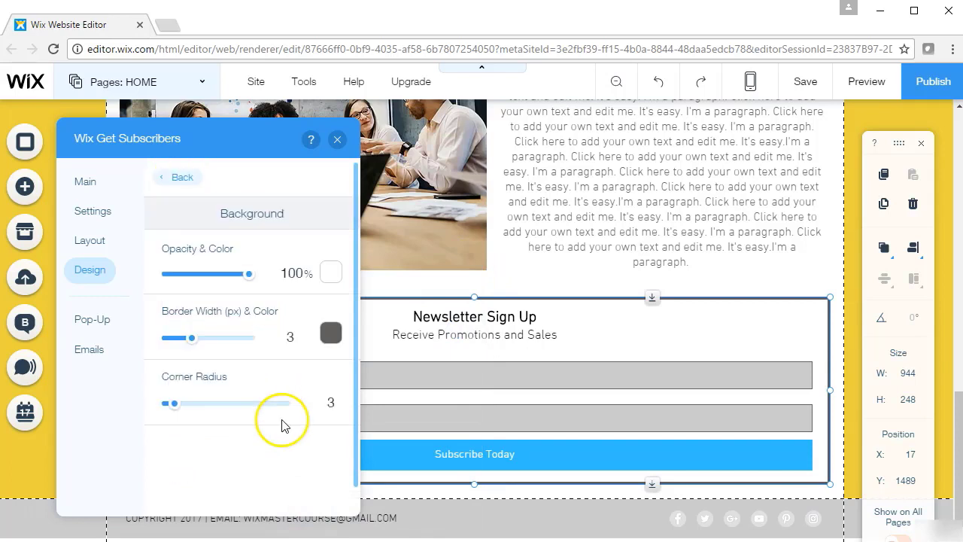
pyautogui.moveTo(192, 338); pyautogui.dragTo(155, 333)
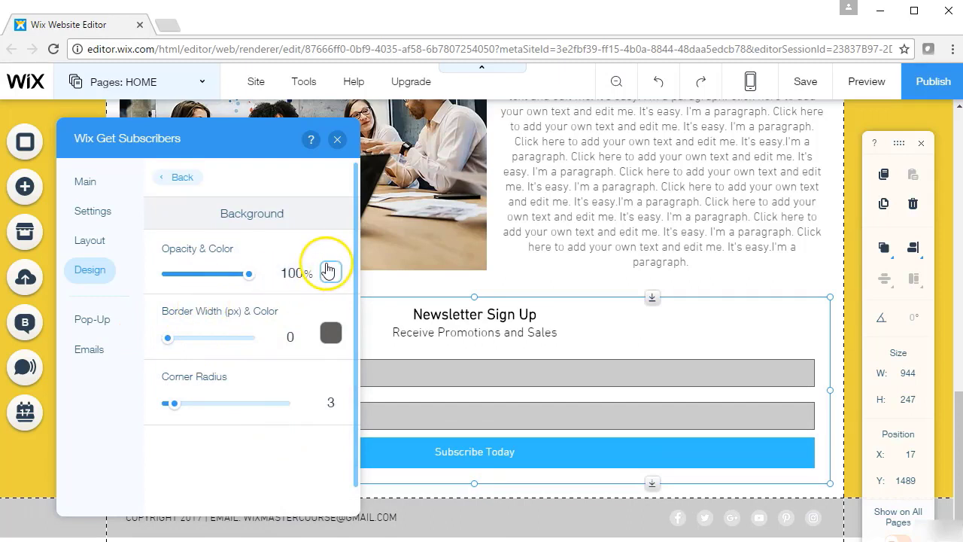
pyautogui.click(180, 176)
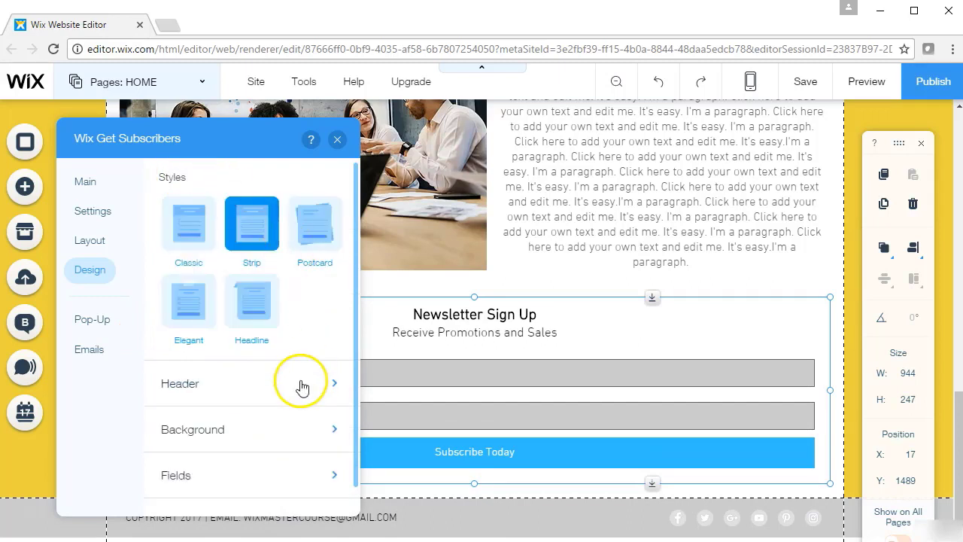
# - In the form's field design, set the fill color to white (#FFFFFF) and the text color to black (#000000)
pyautogui.scroll(-1, 210, 422)
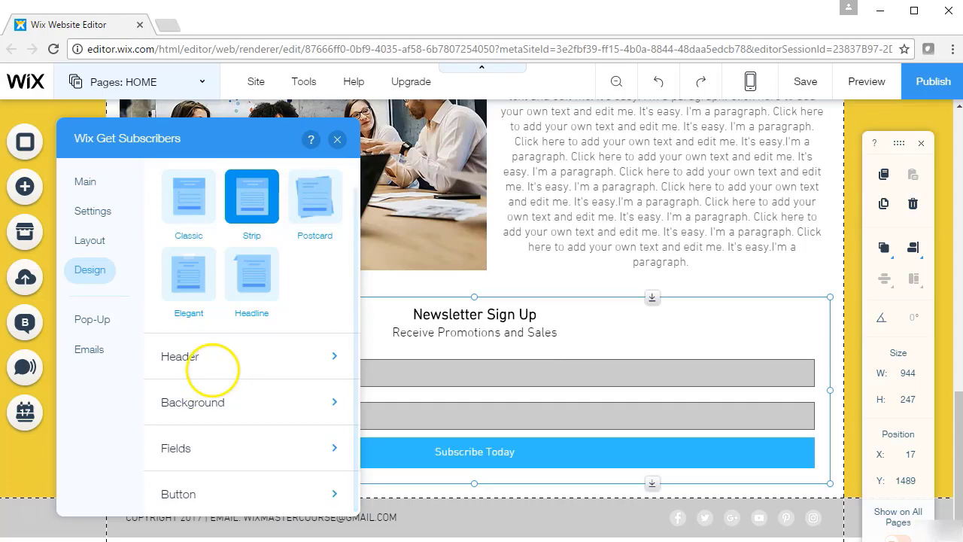
pyautogui.click(206, 450)
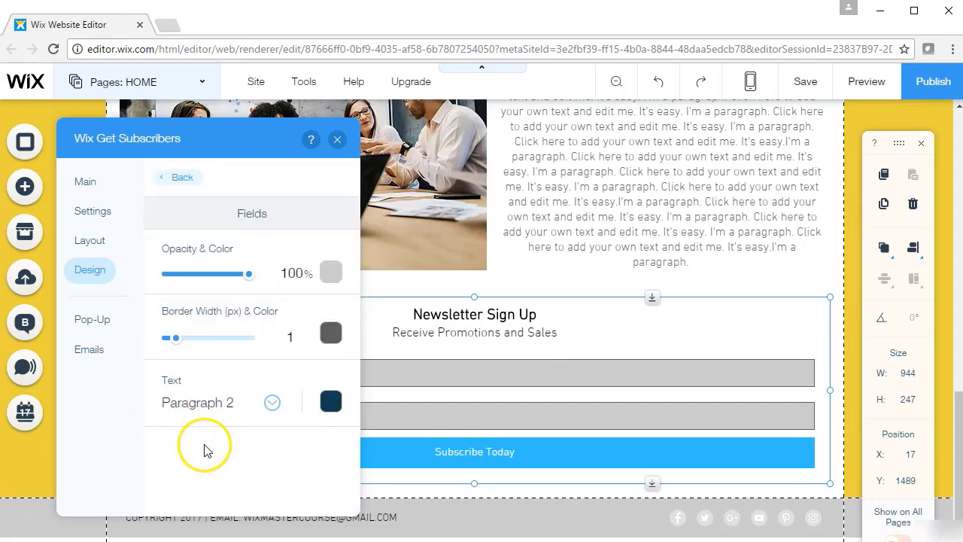
pyautogui.click(332, 273)
pyautogui.click(363, 298)
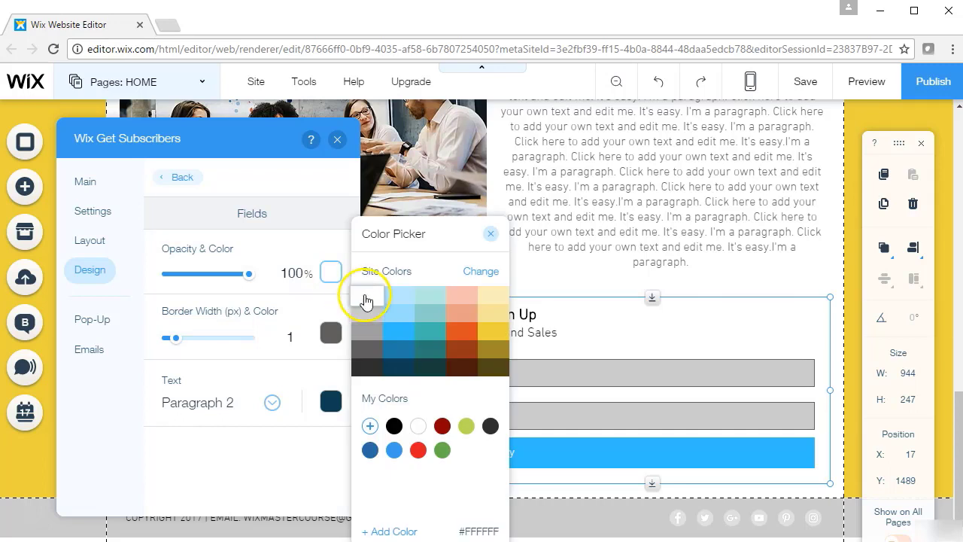
pyautogui.click(490, 233)
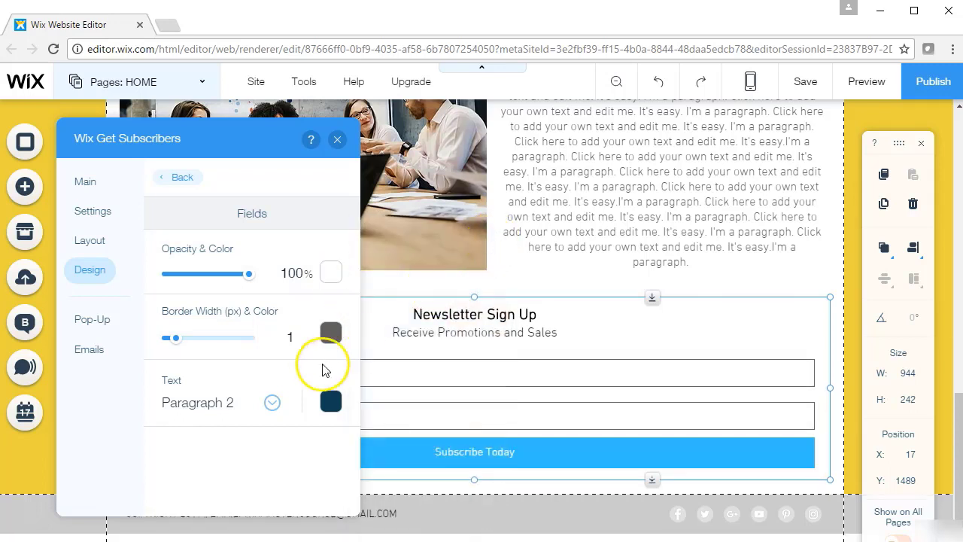
pyautogui.click(331, 401)
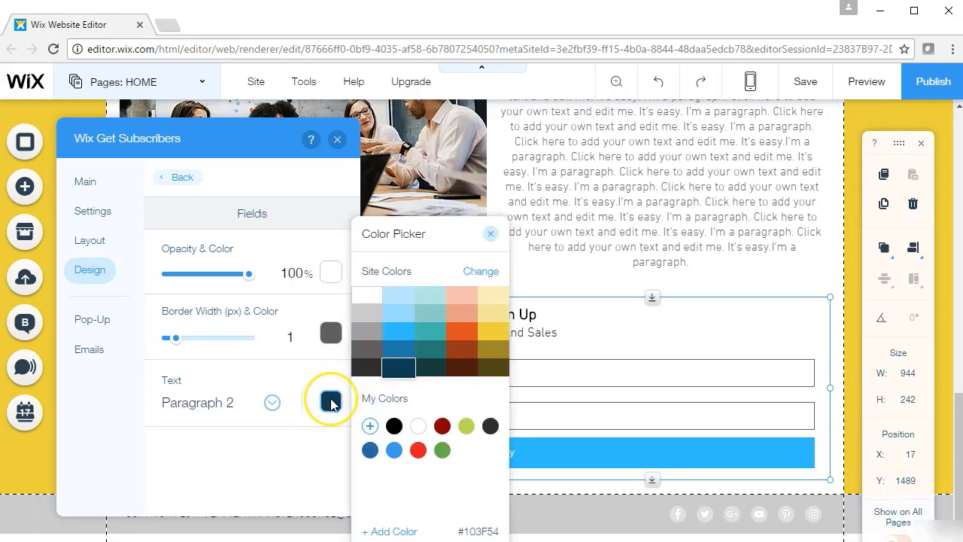
pyautogui.click(393, 426)
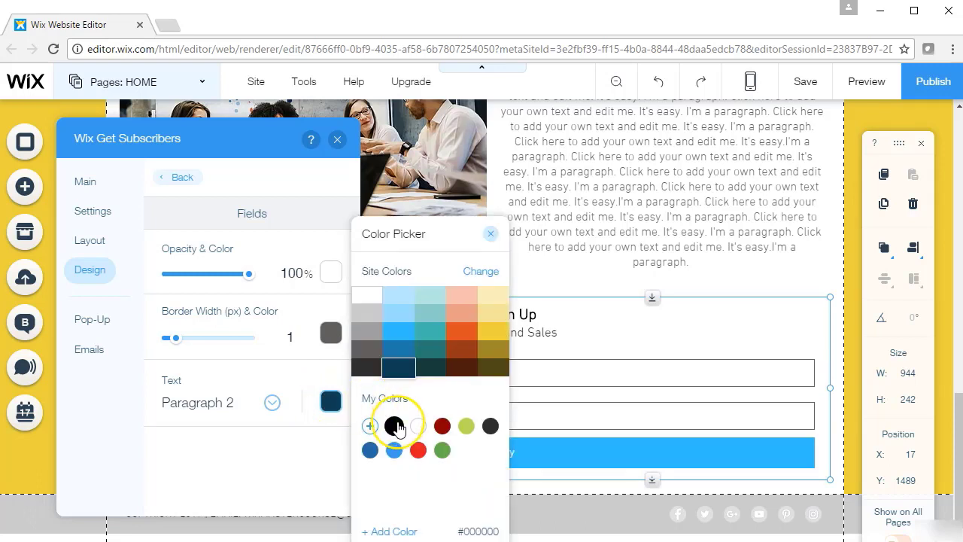
pyautogui.click(490, 235)
pyautogui.click(183, 178)
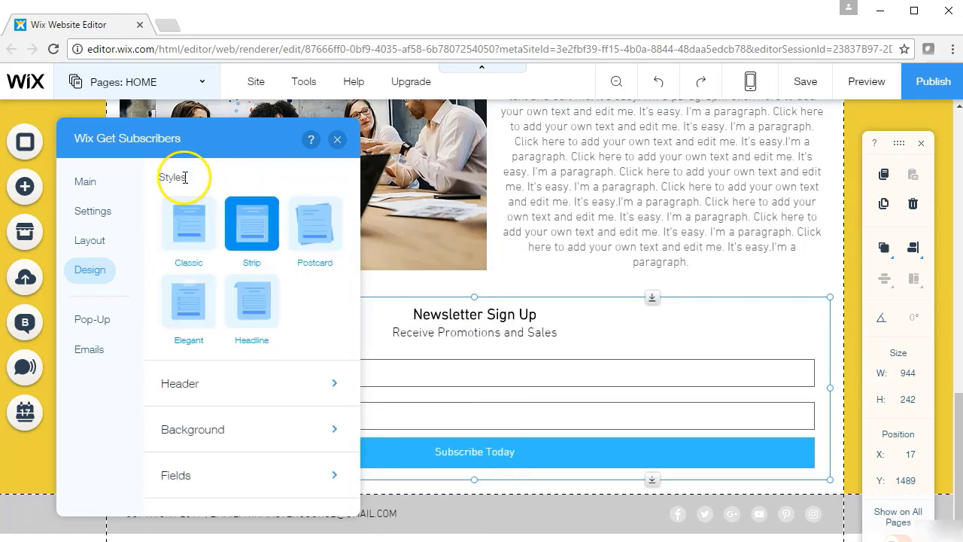
# - Set the Subscribe Today button's fill color to the bright yellow from the site colors
pyautogui.scroll(-2, 201, 444)
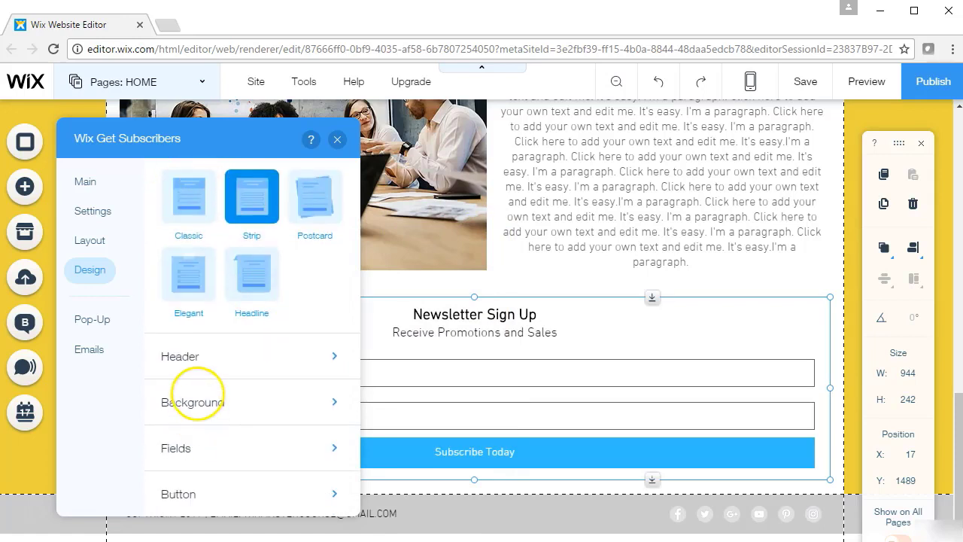
pyautogui.click(200, 498)
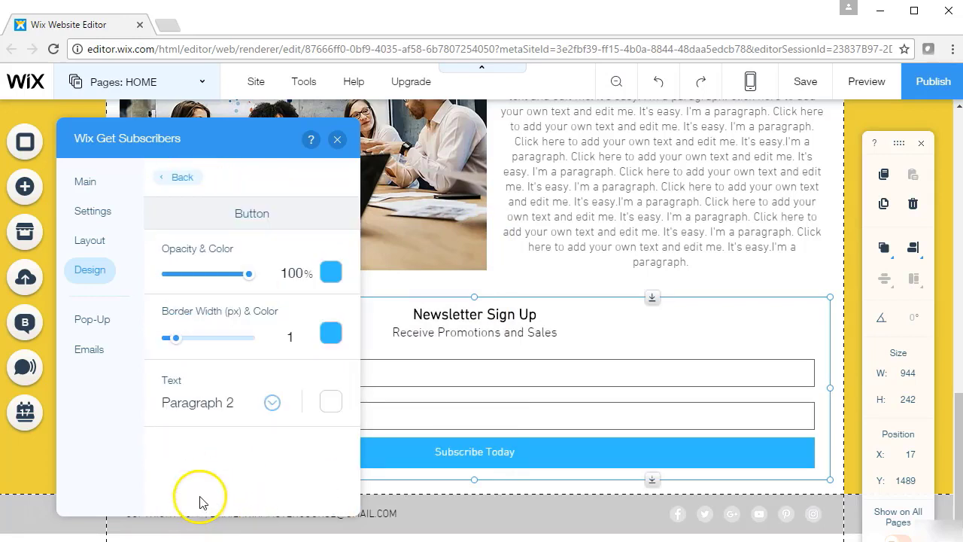
pyautogui.click(332, 272)
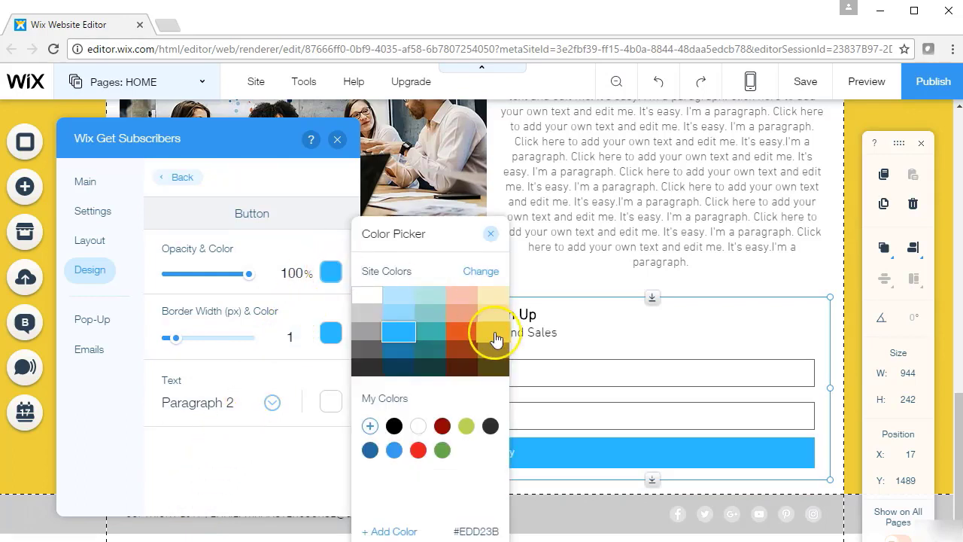
pyautogui.click(495, 340)
pyautogui.click(489, 234)
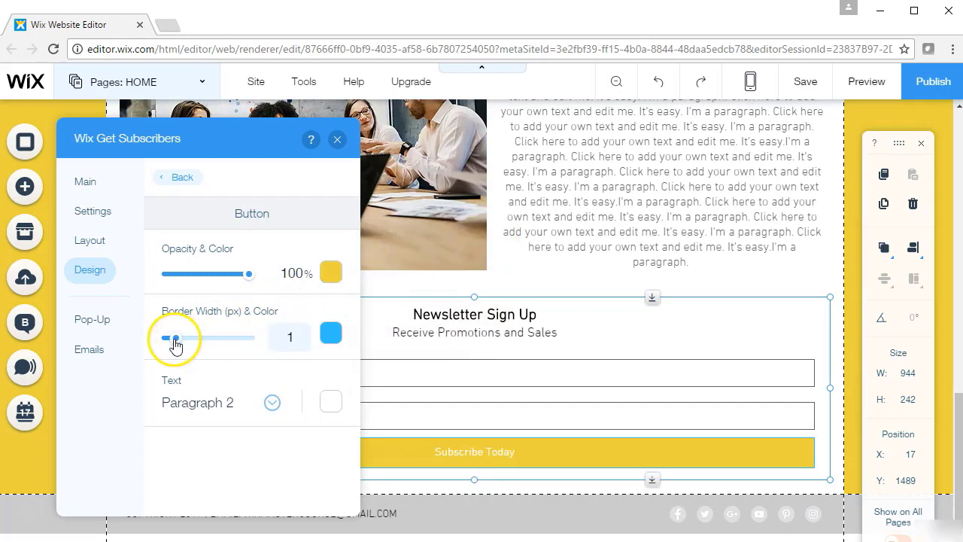
# - Set the Subscribe Today button's border width to 0 and close the subscription form's settings
pyautogui.moveTo(175, 343); pyautogui.dragTo(167, 339)
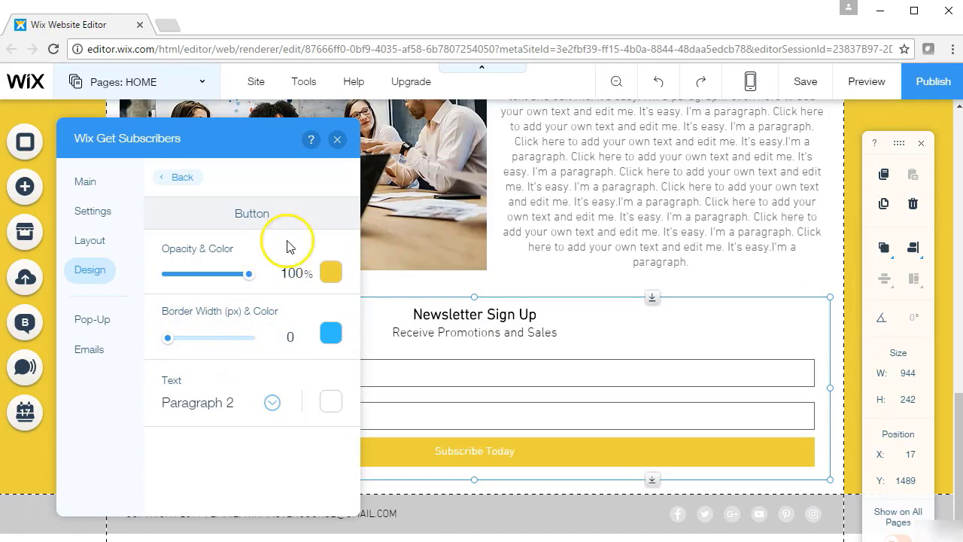
pyautogui.click(337, 139)
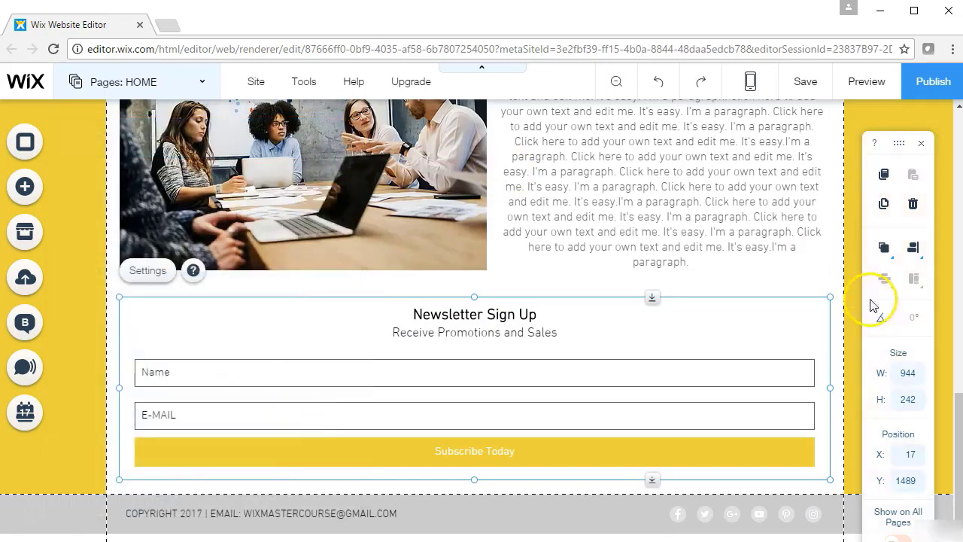
pyautogui.click(796, 284)
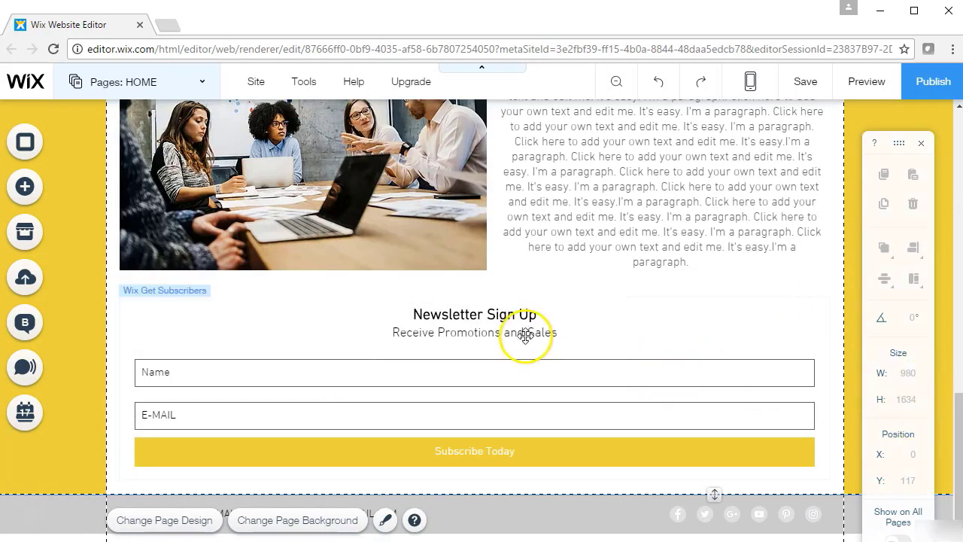
# - Read the pop-up information in the newsletter form's settings and close the settings
pyautogui.click(429, 350)
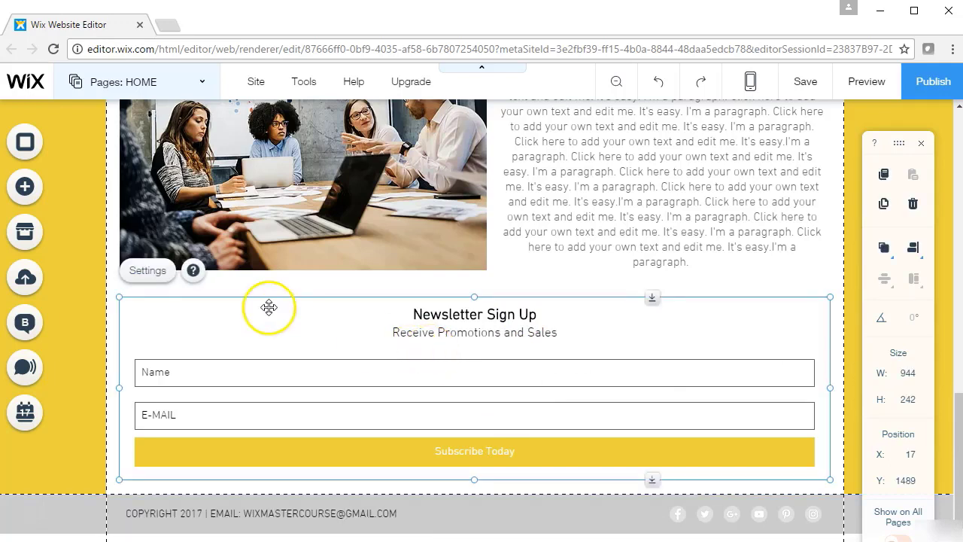
pyautogui.click(154, 272)
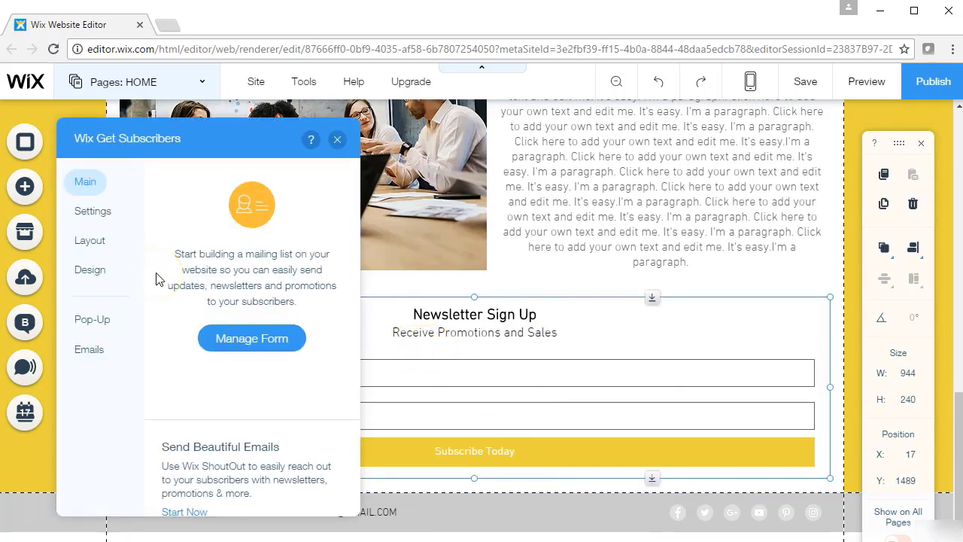
pyautogui.click(109, 323)
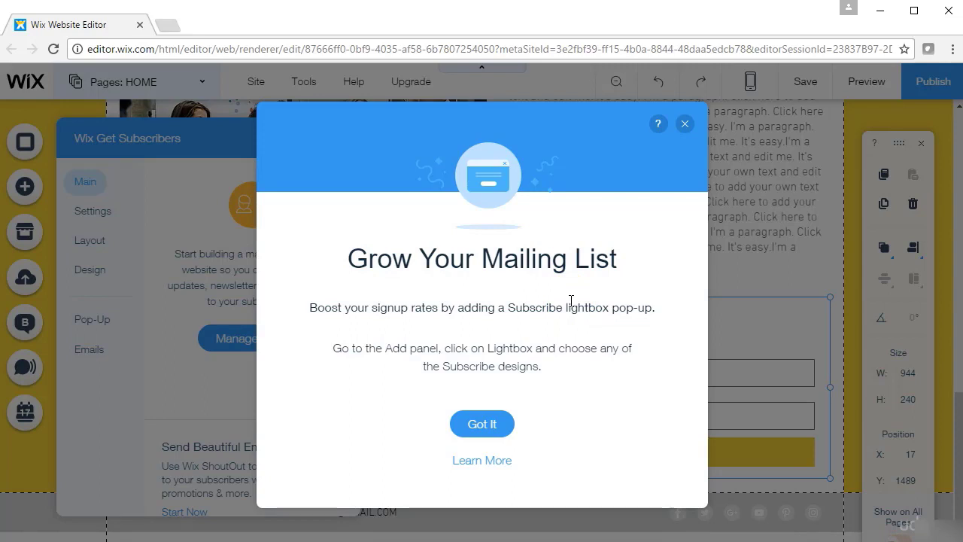
pyautogui.click(487, 432)
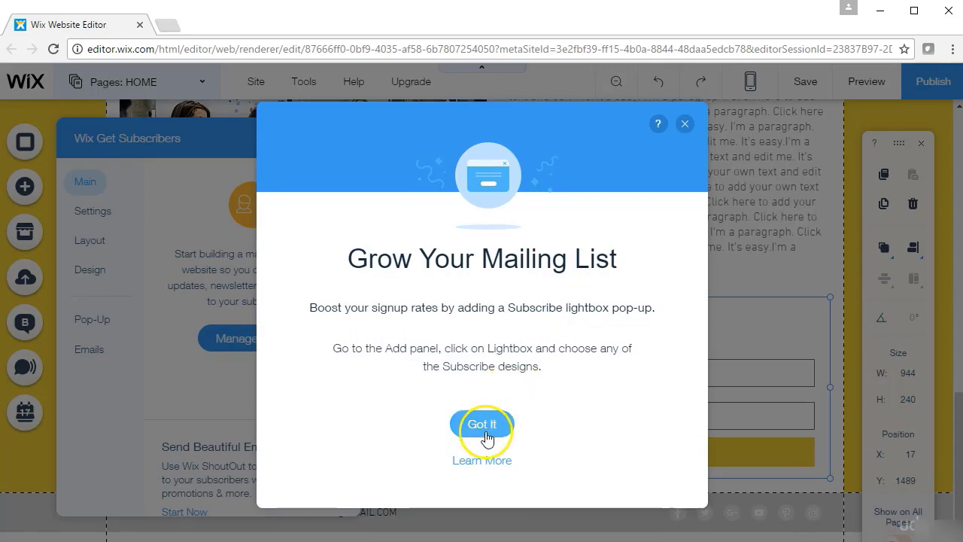
pyautogui.click(684, 124)
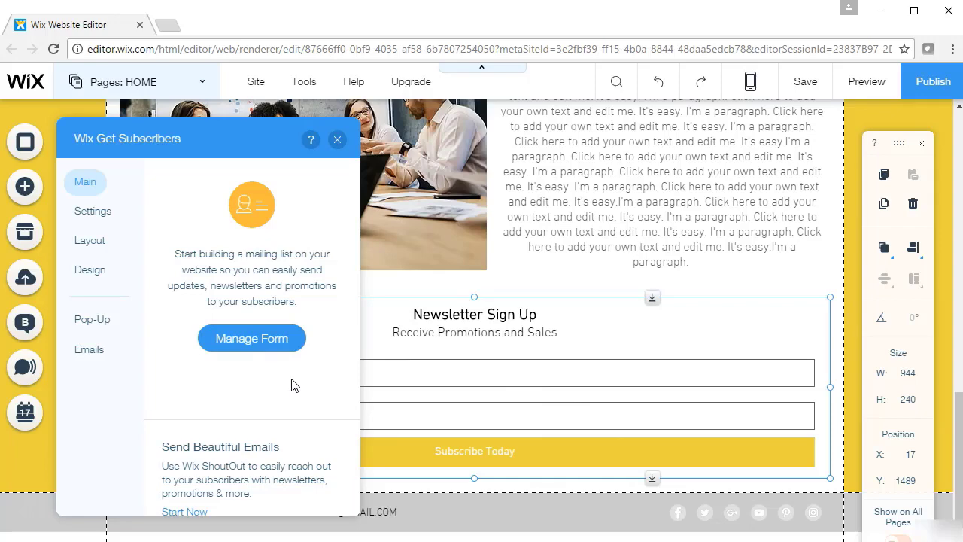
pyautogui.click(337, 139)
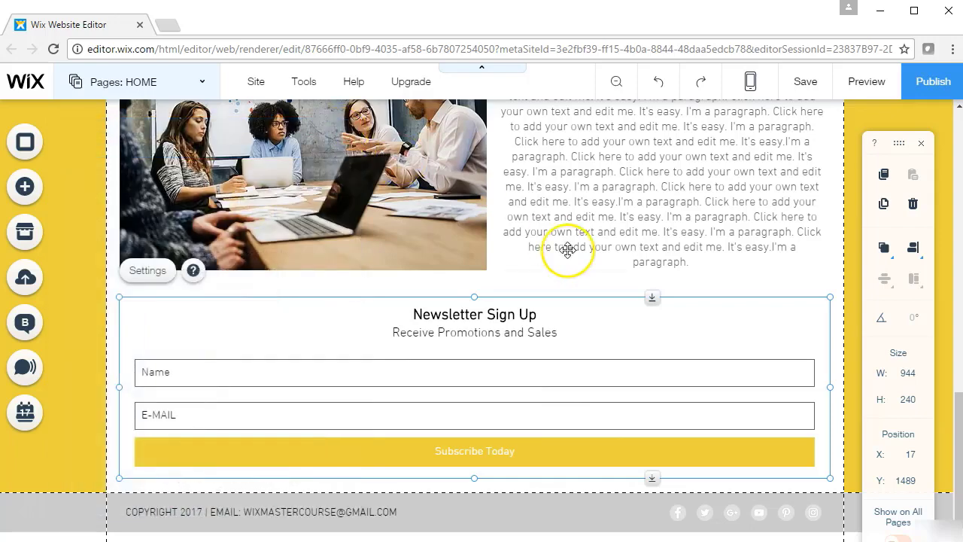
pyautogui.click(546, 277)
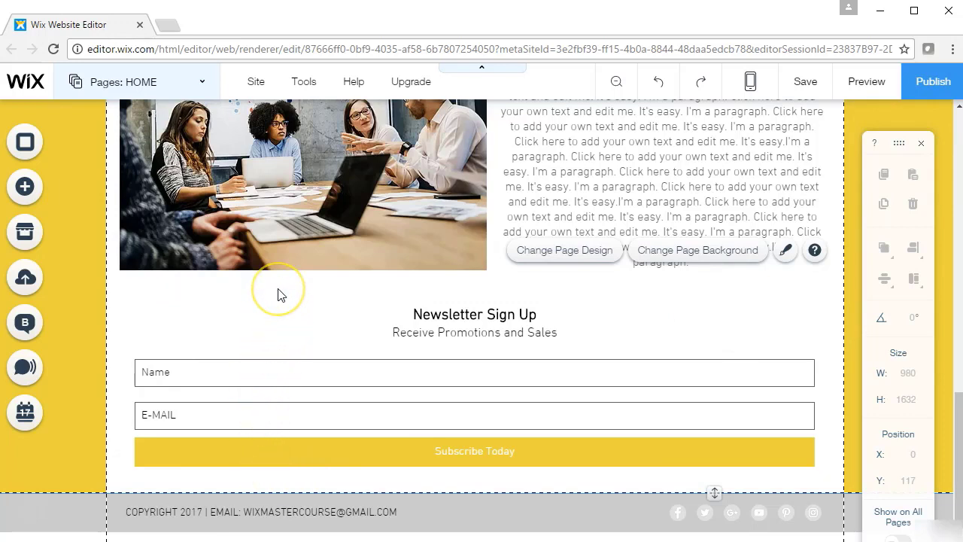
# - Open the CONTACT page and add the two-column contact form with olive-yellow outlined fields, italic labels and the message box beside them
pyautogui.click(156, 86)
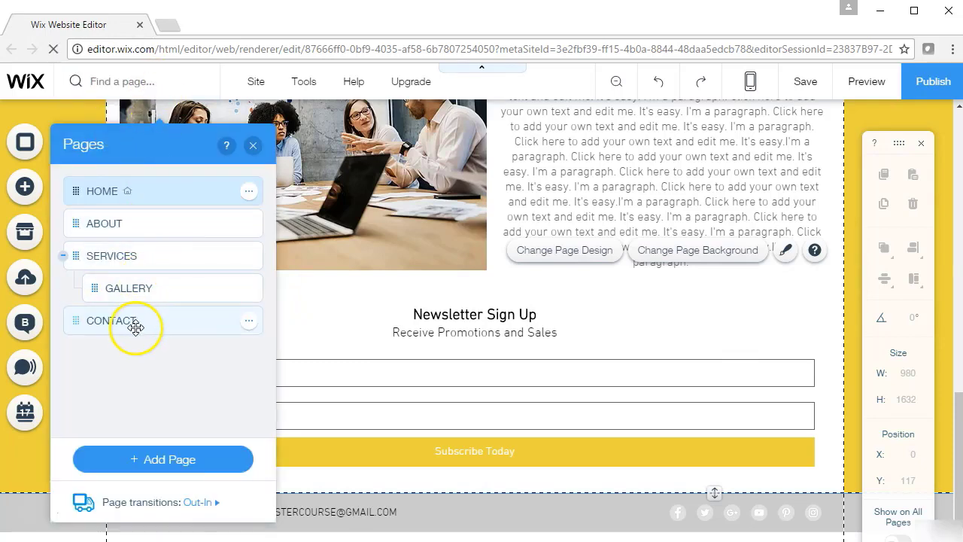
pyautogui.click(253, 146)
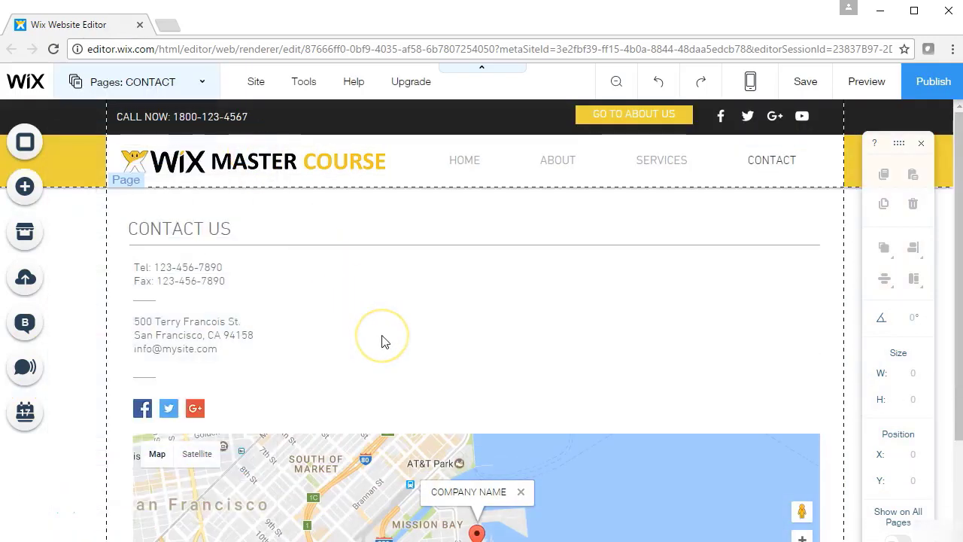
pyautogui.click(45, 188)
pyautogui.click(113, 376)
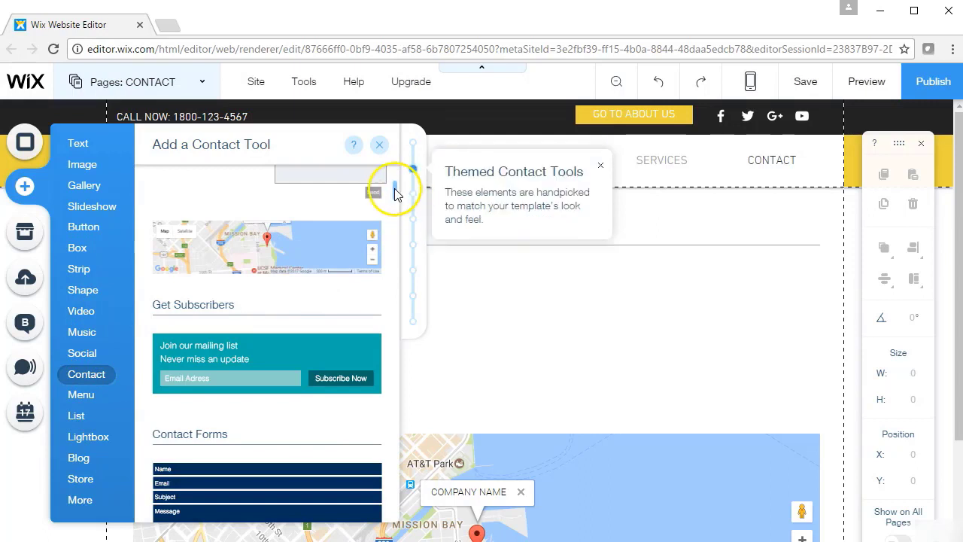
pyautogui.scroll(-5, 394, 194)
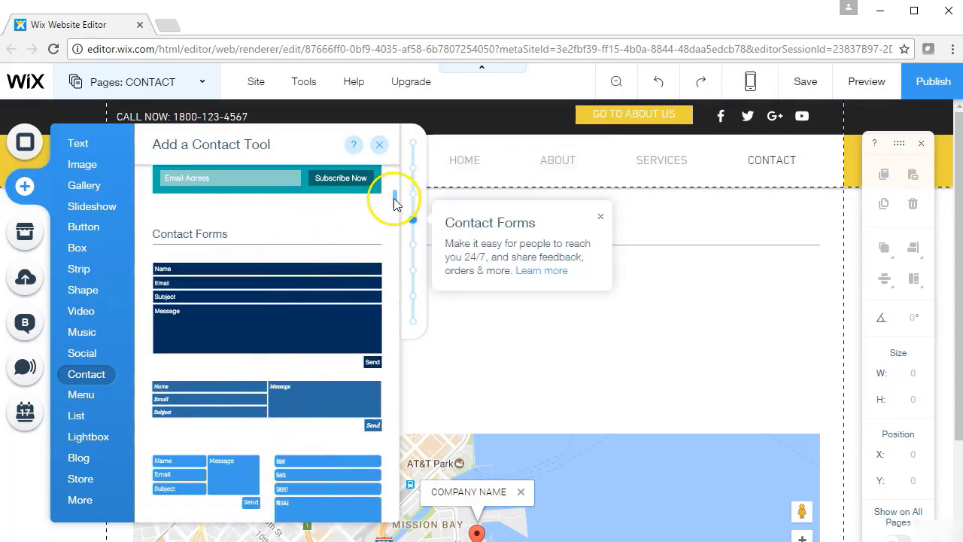
pyautogui.moveTo(394, 199); pyautogui.dragTo(394, 234)
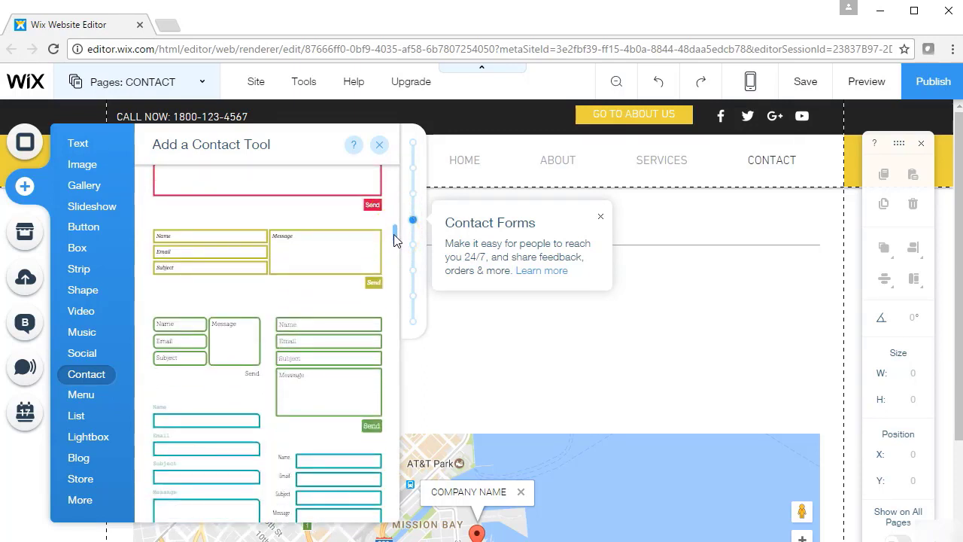
pyautogui.click(204, 254)
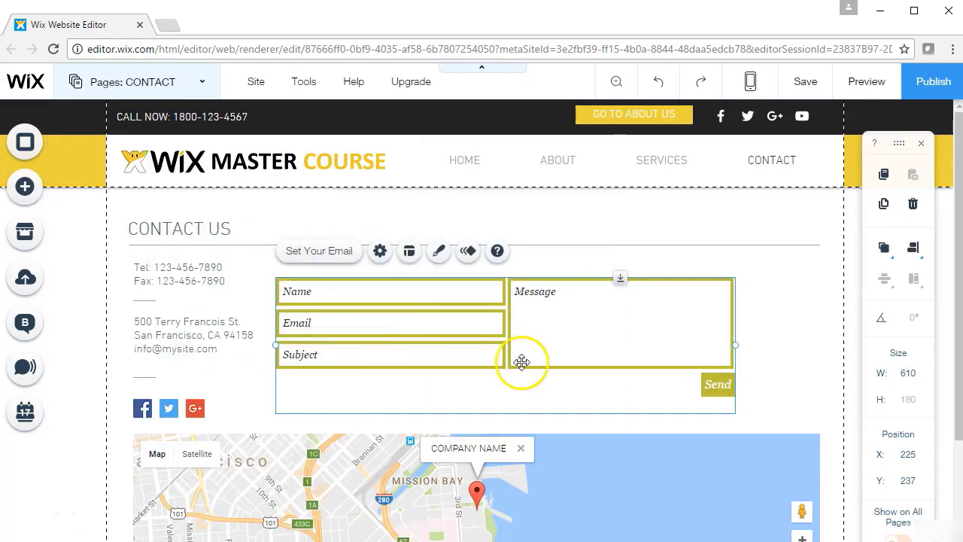
# - Move the contact form up beside the address details, to about X 235, Y 205, and widen it to about 721 px
pyautogui.moveTo(519, 361); pyautogui.dragTo(526, 333)
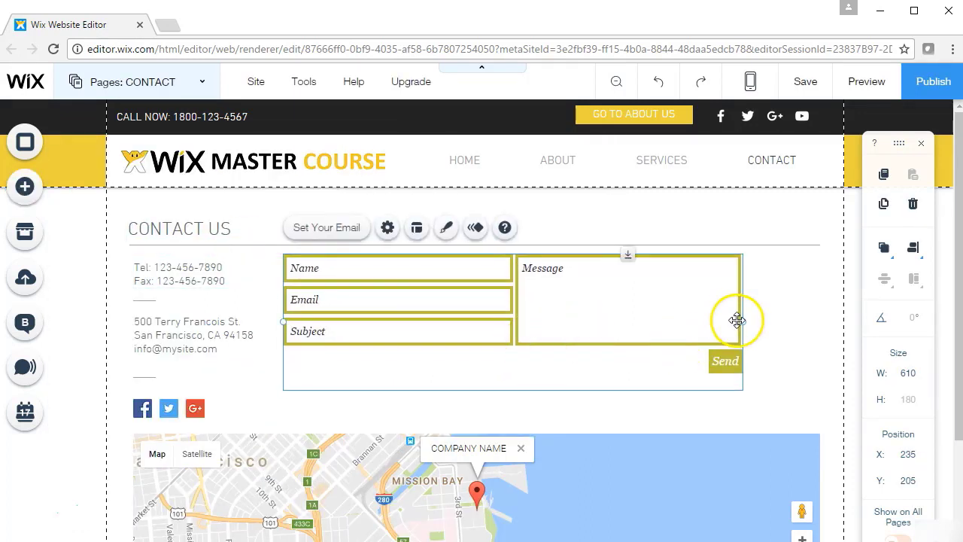
pyautogui.moveTo(742, 322); pyautogui.dragTo(826, 322)
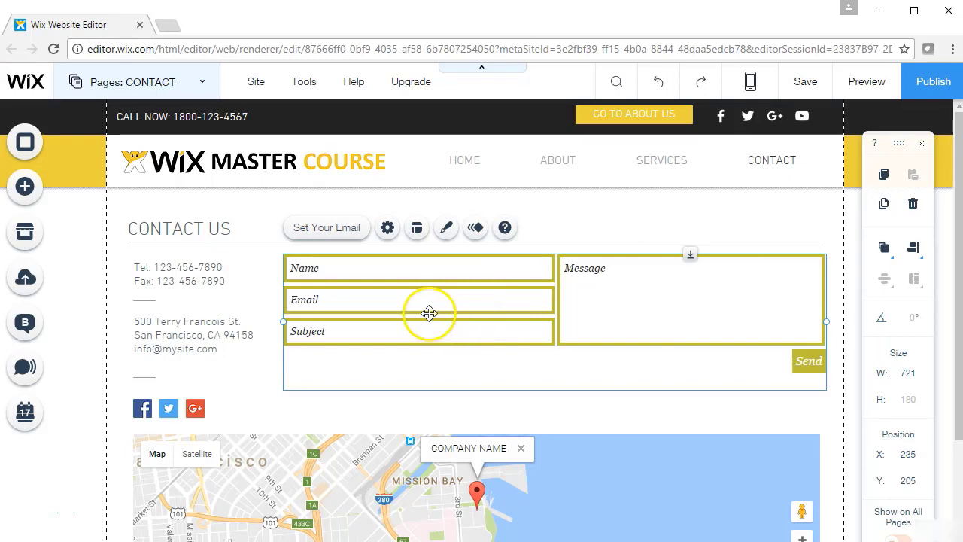
# - Open the contact form's settings and review the recipient email and the available info fields
pyautogui.click(326, 227)
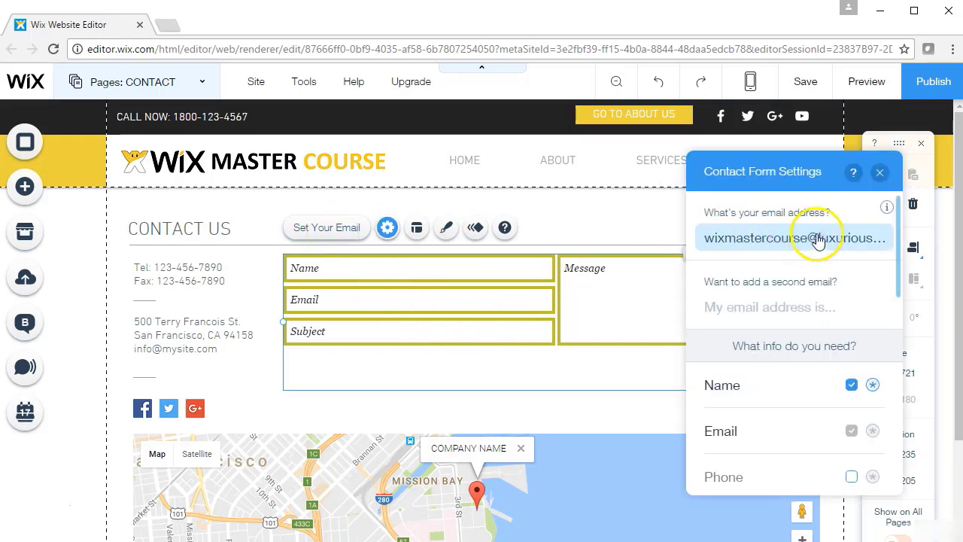
pyautogui.moveTo(900, 267); pyautogui.dragTo(897, 325)
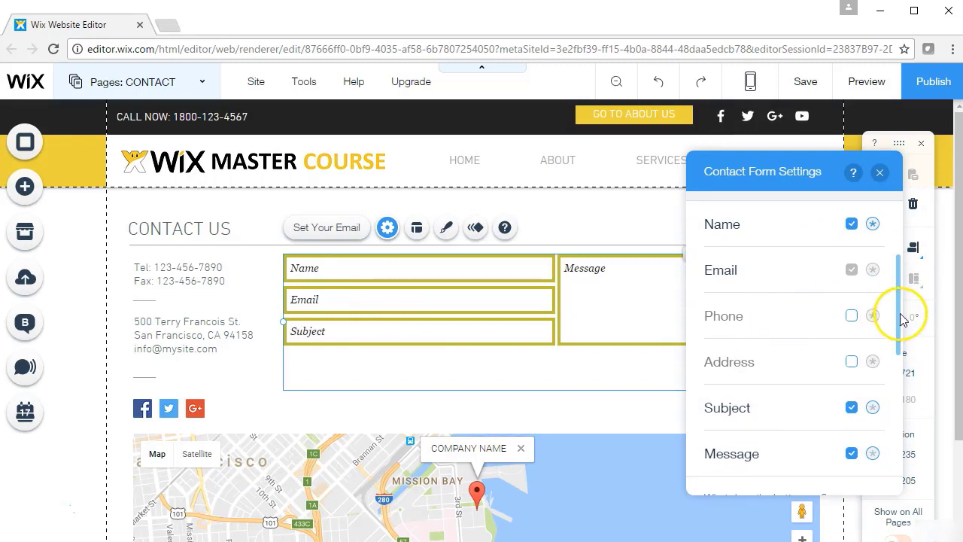
pyautogui.scroll(-2, 900, 331)
pyautogui.scroll(4, 898, 325)
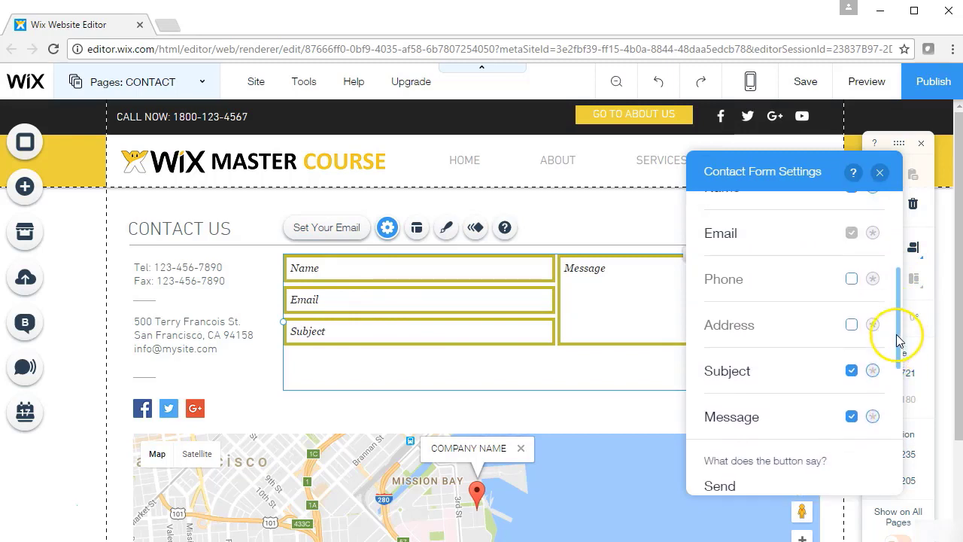
pyautogui.scroll(-1, 900, 324)
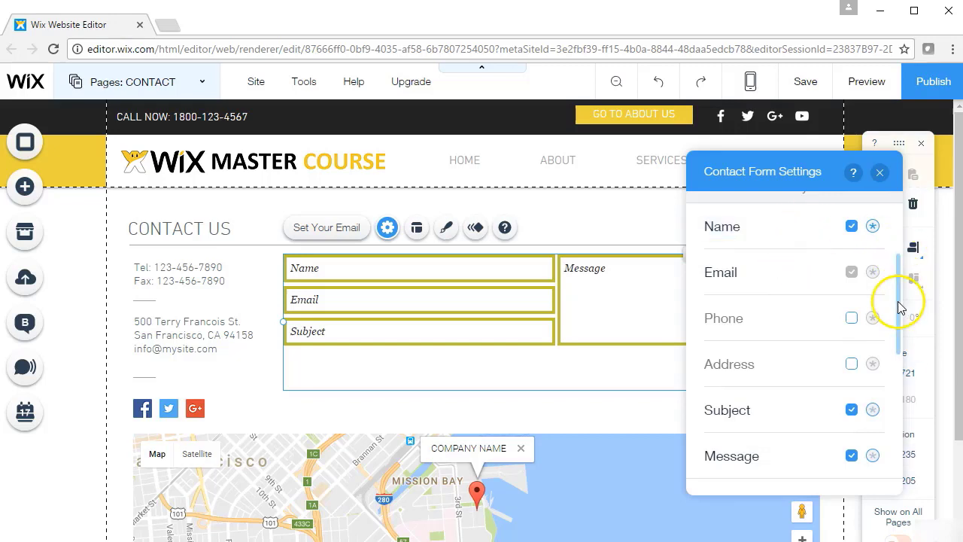
pyautogui.moveTo(900, 304); pyautogui.dragTo(900, 275)
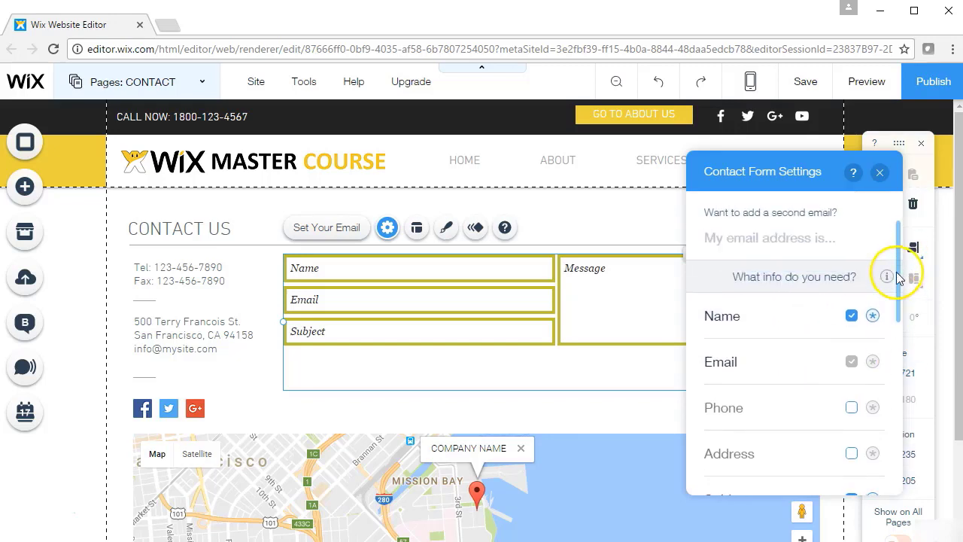
# - Try turning the contact form's Name field and its required option off, and switch both back on
pyautogui.click(851, 316)
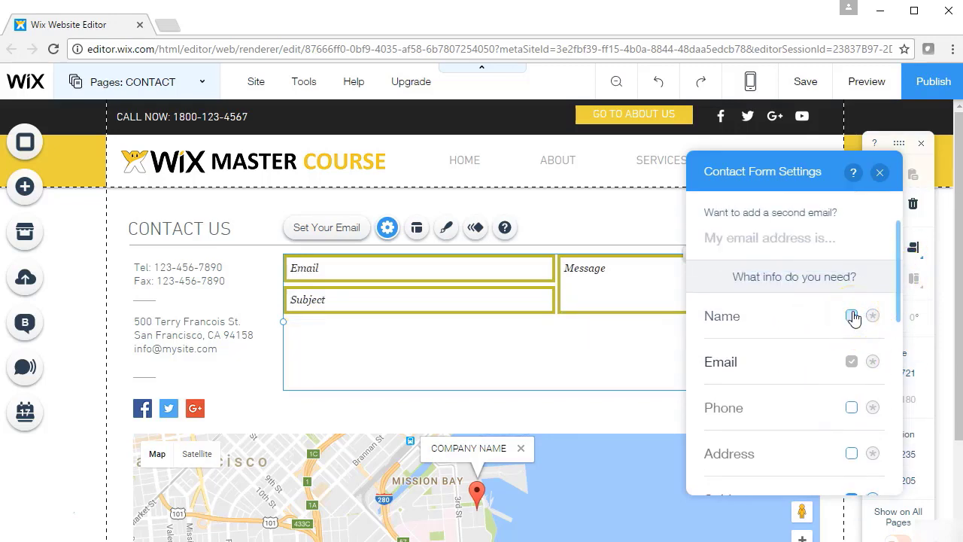
pyautogui.click(851, 316)
pyautogui.click(872, 316)
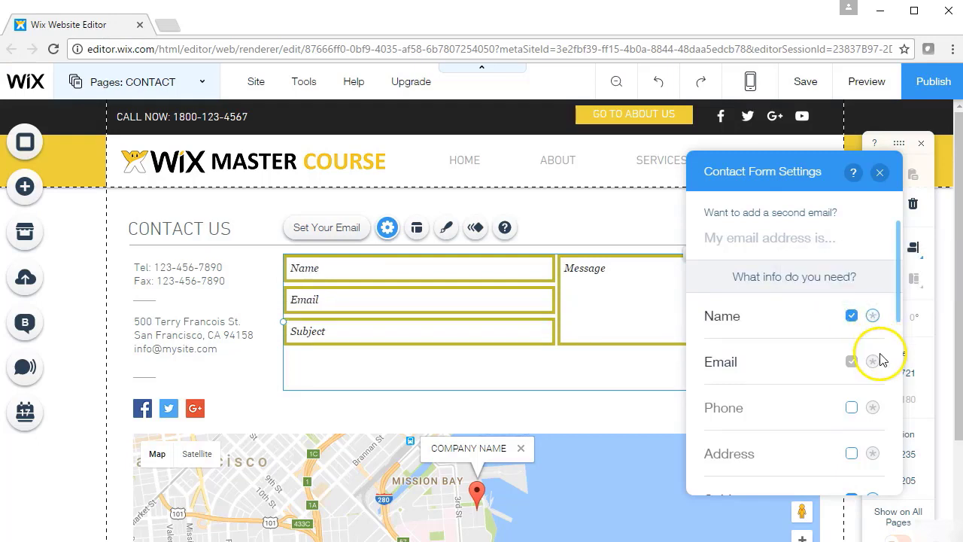
pyautogui.click(873, 316)
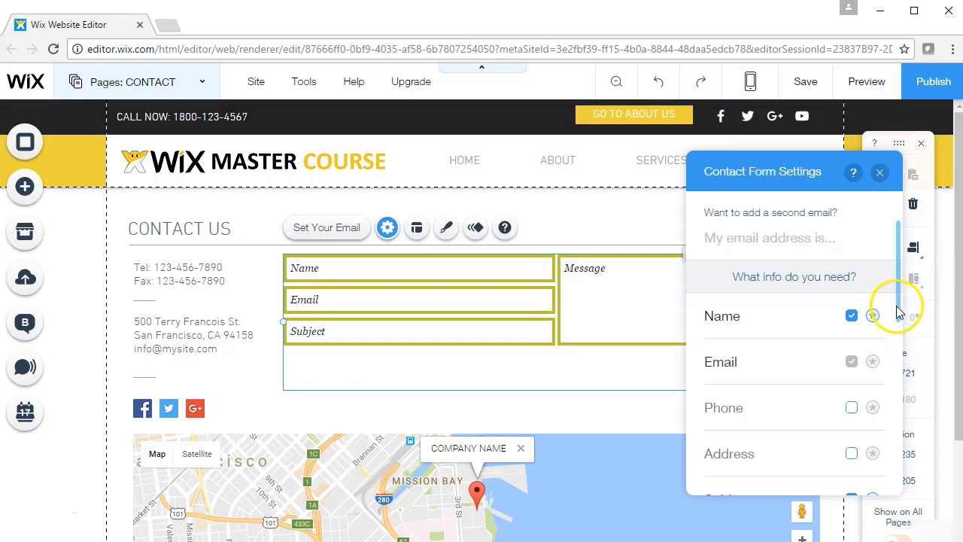
# - Try a different label for the contact form's first field and restore it to "Name"
pyautogui.moveTo(900, 316); pyautogui.dragTo(887, 322)
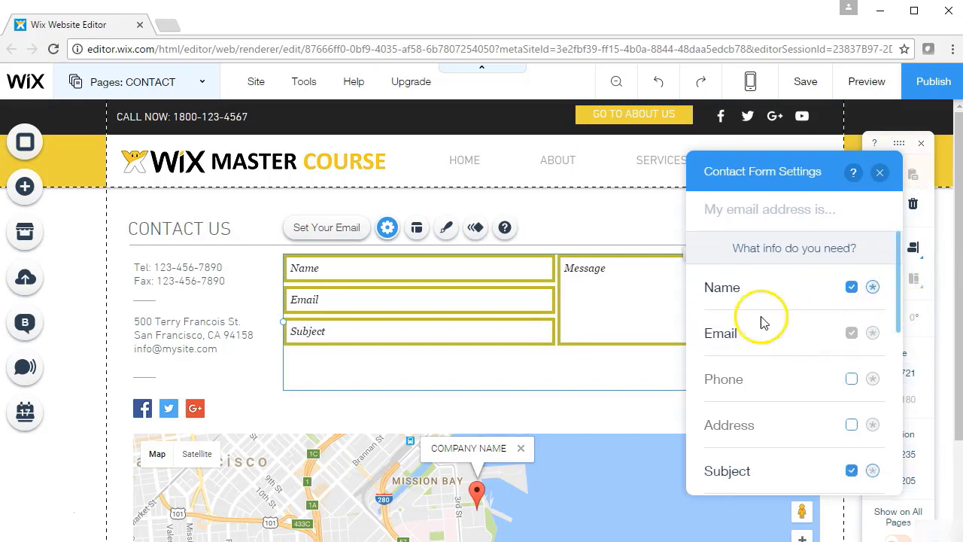
pyautogui.click(736, 296)
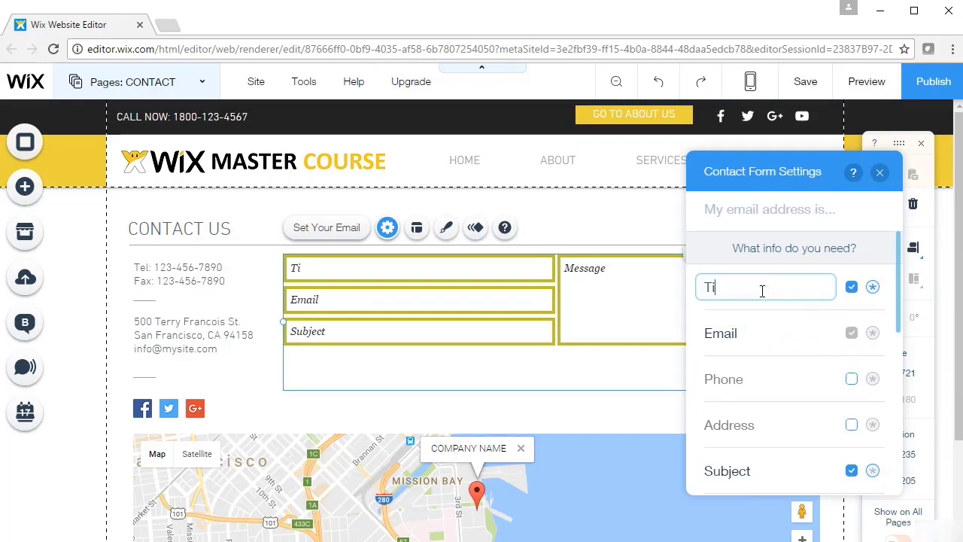
pyautogui.hotkey('ctrl', 'a')
pyautogui.write('N')
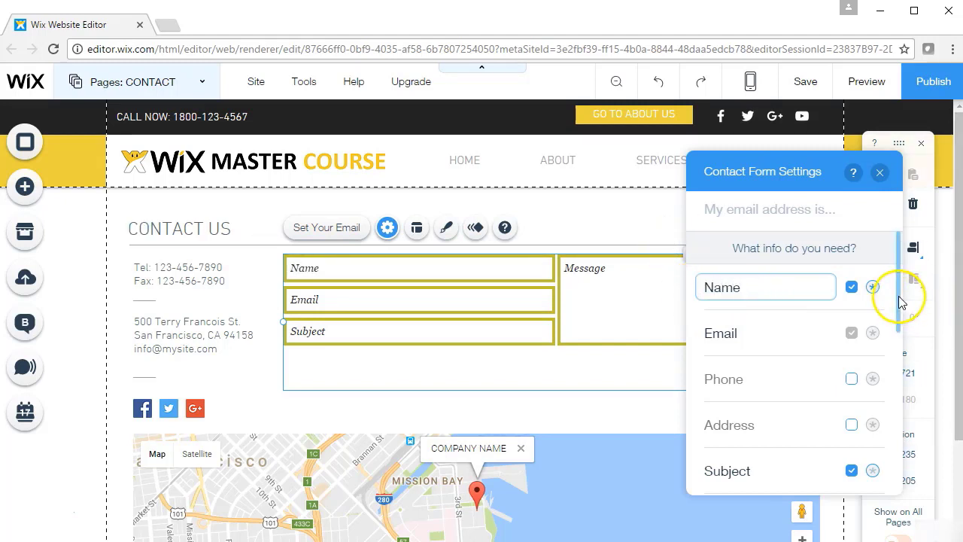
# - Review the contact form's button text and its submission and error messages, and close the settings
pyautogui.moveTo(902, 301); pyautogui.dragTo(889, 433)
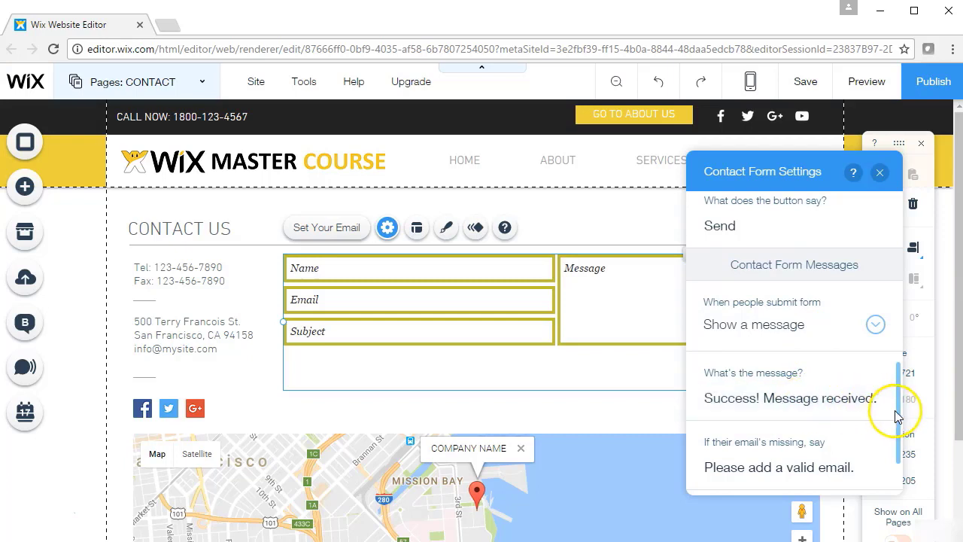
pyautogui.moveTo(897, 426); pyautogui.dragTo(897, 460)
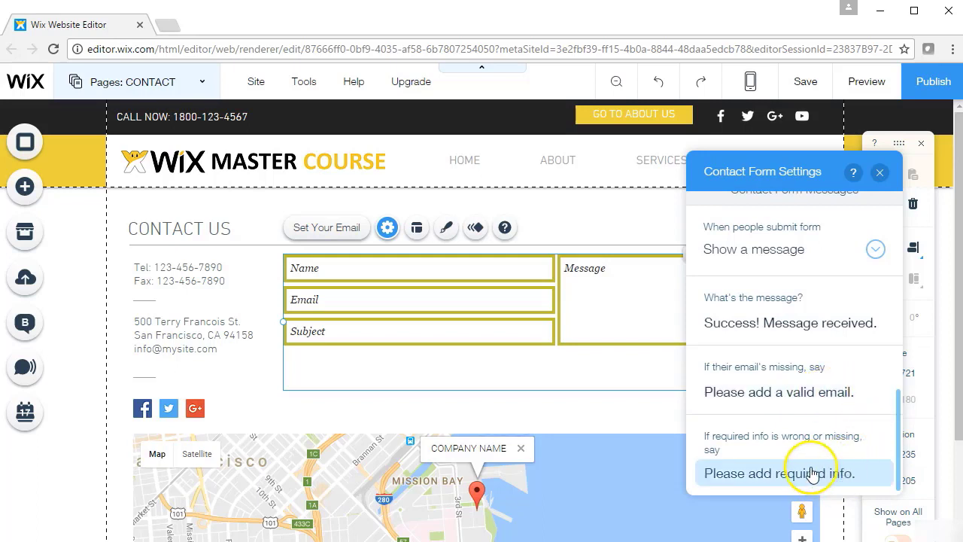
pyautogui.moveTo(905, 436); pyautogui.dragTo(910, 240)
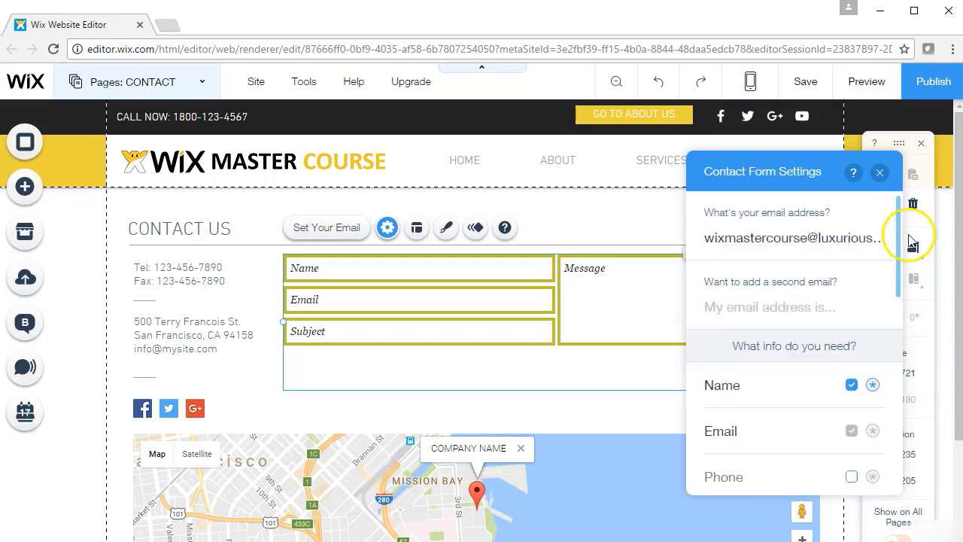
pyautogui.click(879, 173)
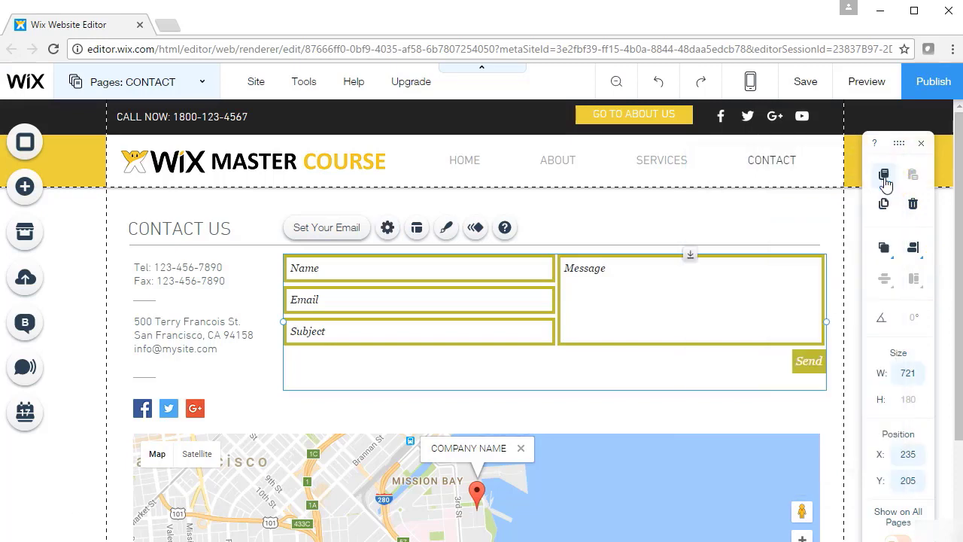
# - Try right-aligned text in the contact form's layout, switch back to left alignment, and close the layout options
pyautogui.click(416, 234)
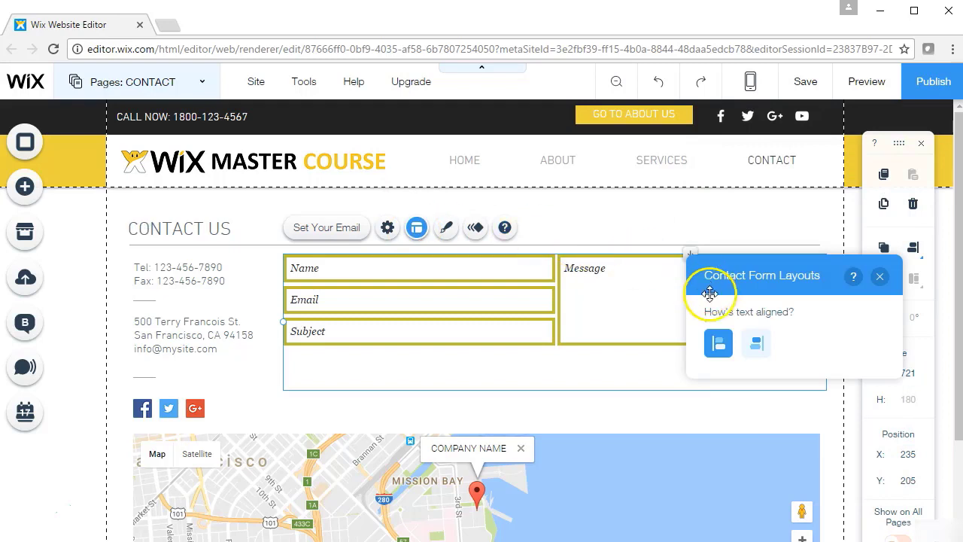
pyautogui.click(755, 342)
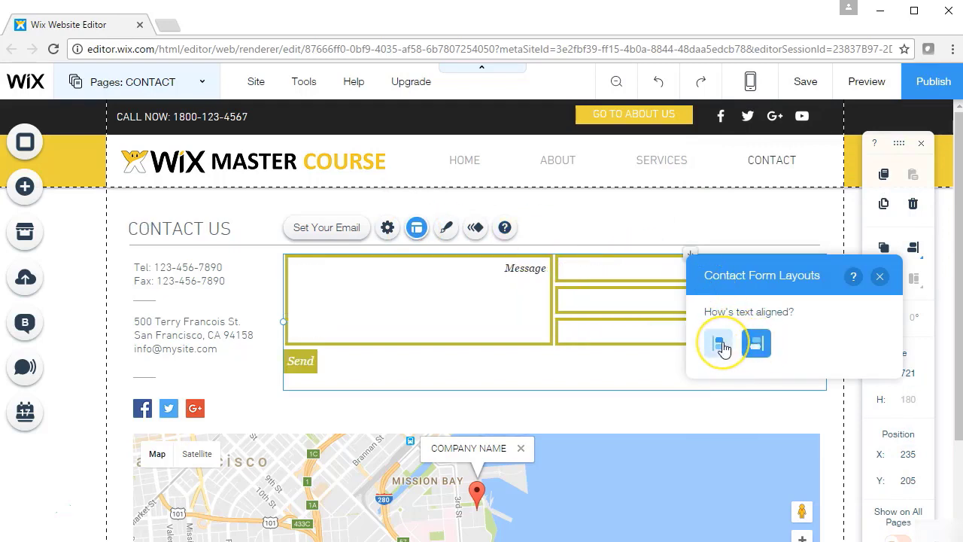
pyautogui.click(719, 345)
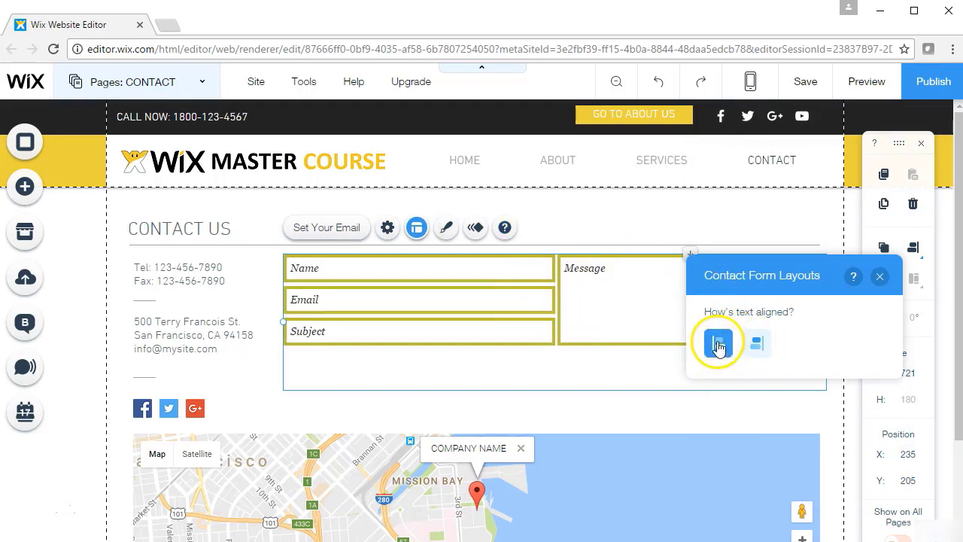
pyautogui.click(880, 278)
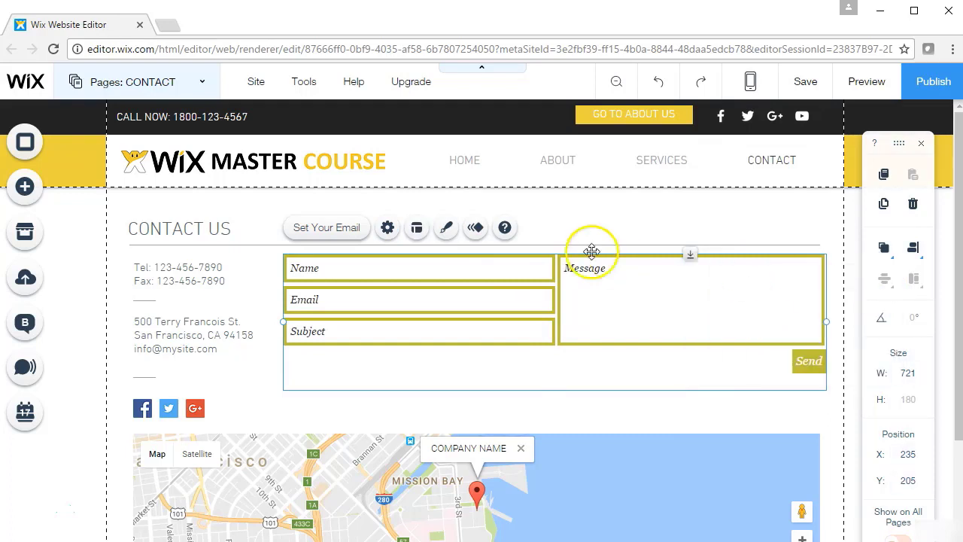
# - Browse the contact form's preset designs and open the design customization options
pyautogui.click(446, 228)
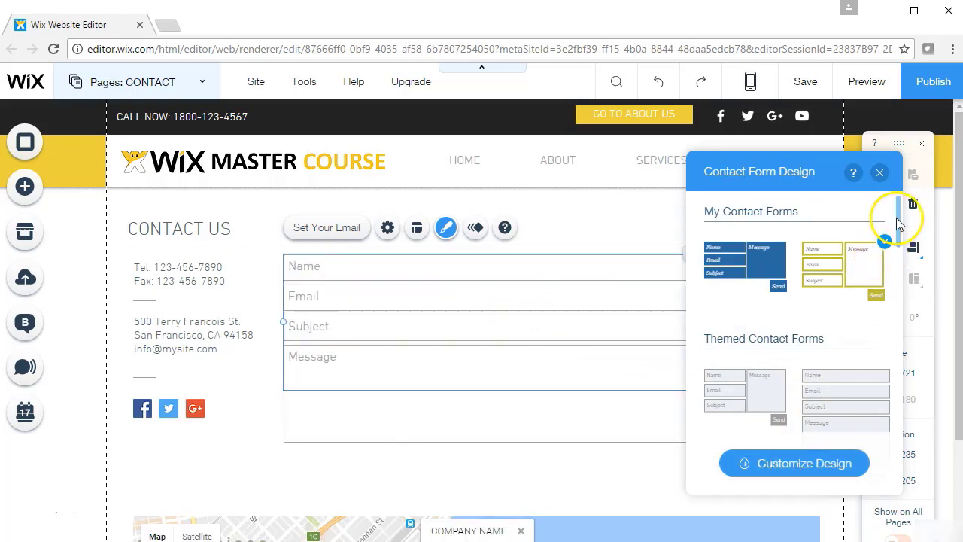
pyautogui.moveTo(895, 217); pyautogui.dragTo(900, 284)
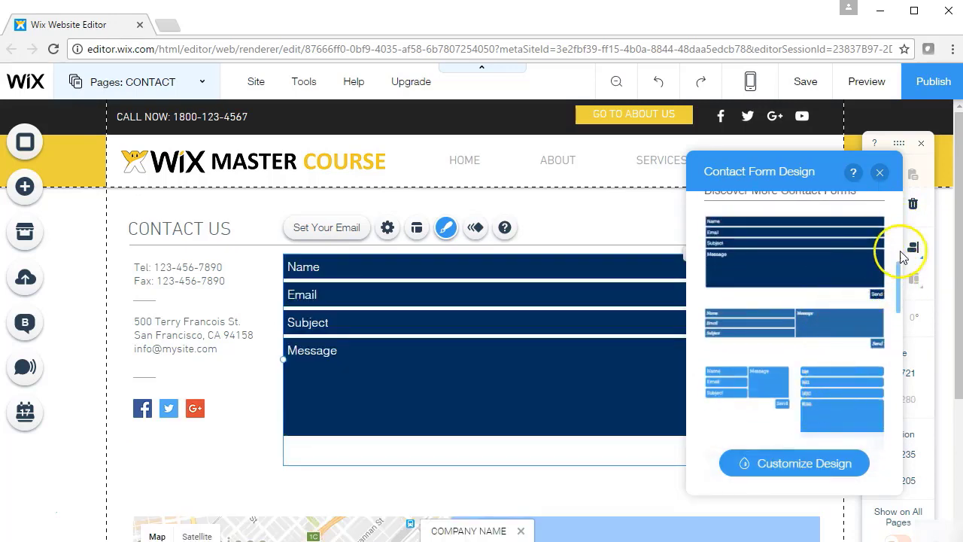
pyautogui.moveTo(898, 281); pyautogui.dragTo(898, 218)
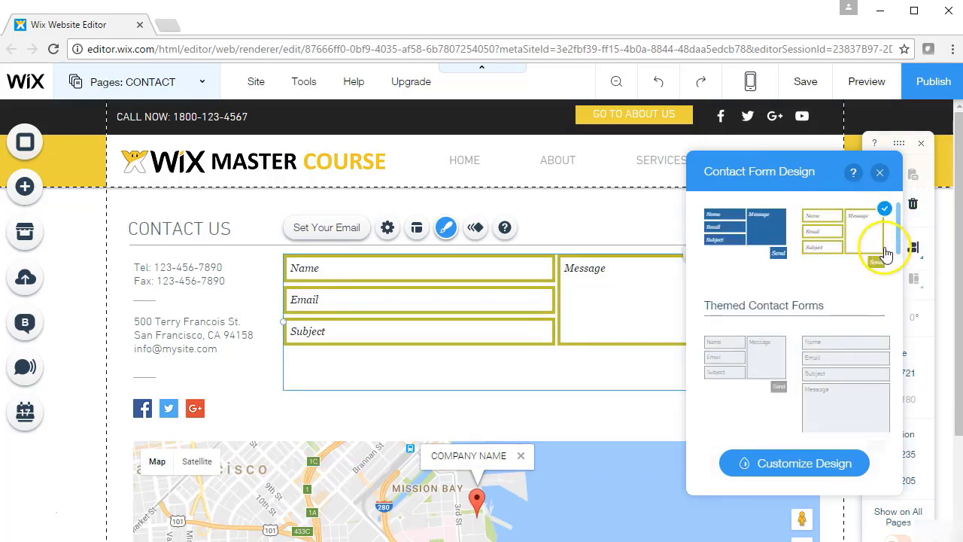
pyautogui.click(799, 463)
pyautogui.click(799, 463)
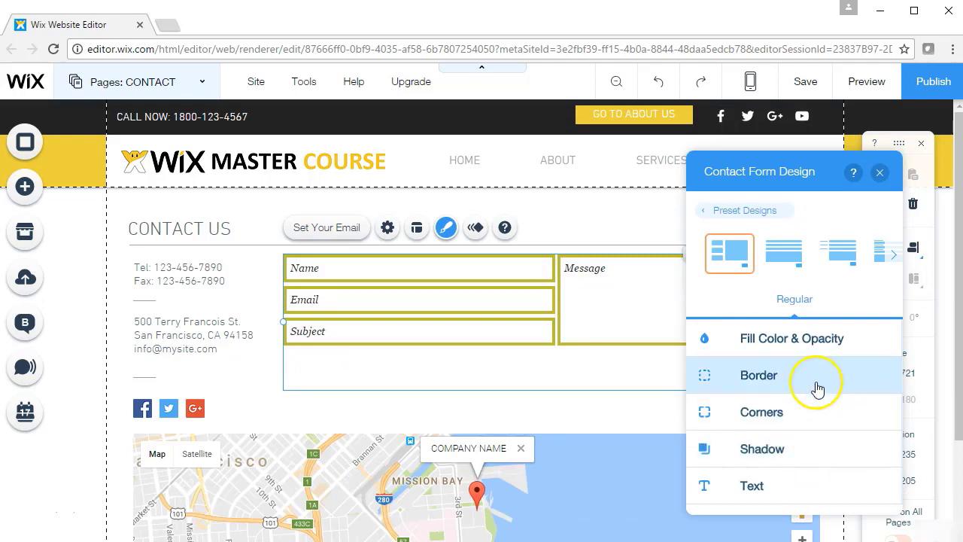
# - Try the other field arrangements for the contact form and return to the first one, with Message beside the other fields
pyautogui.click(892, 254)
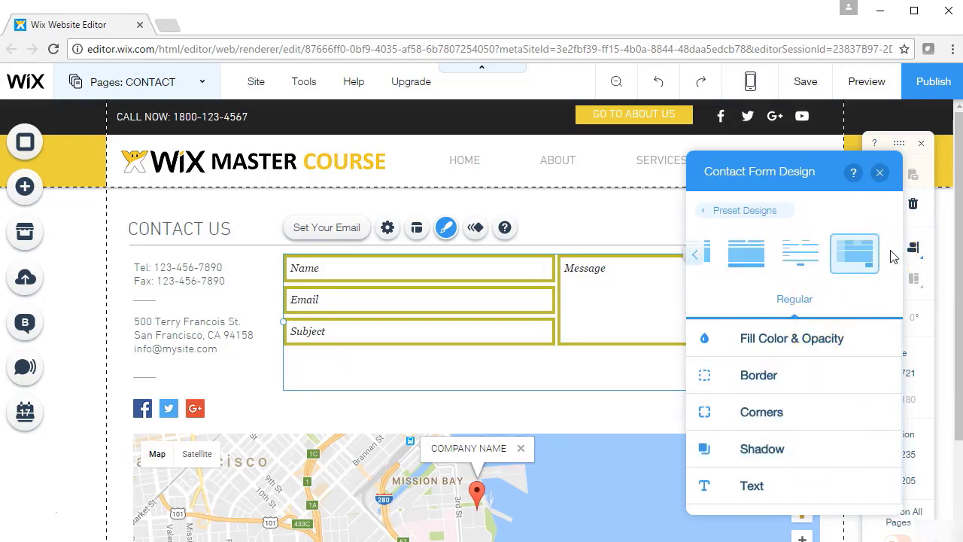
pyautogui.click(693, 255)
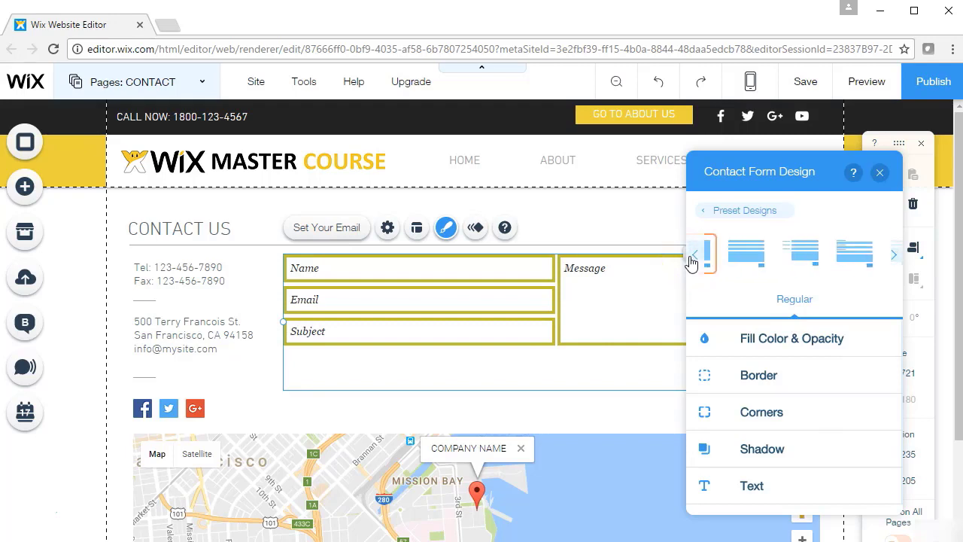
pyautogui.click(692, 259)
pyautogui.click(779, 255)
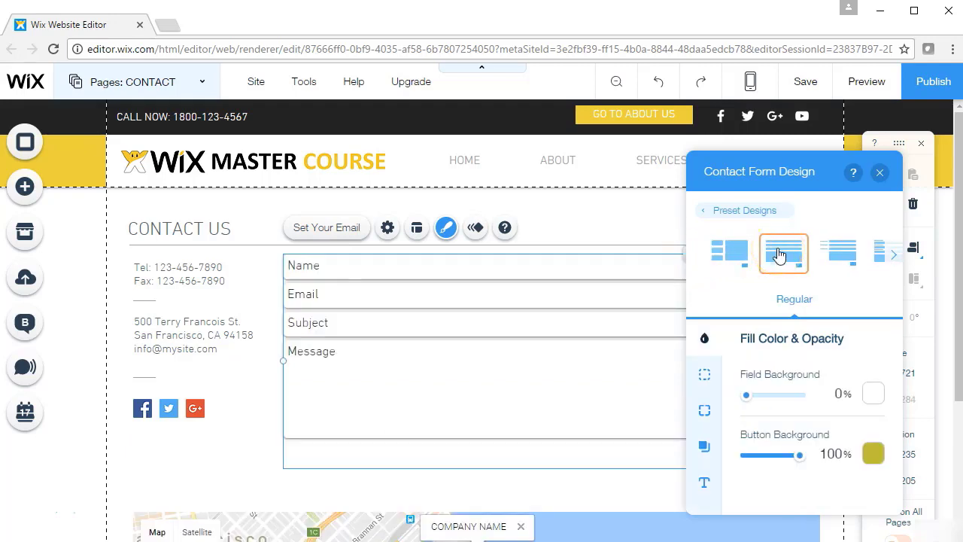
pyautogui.click(833, 254)
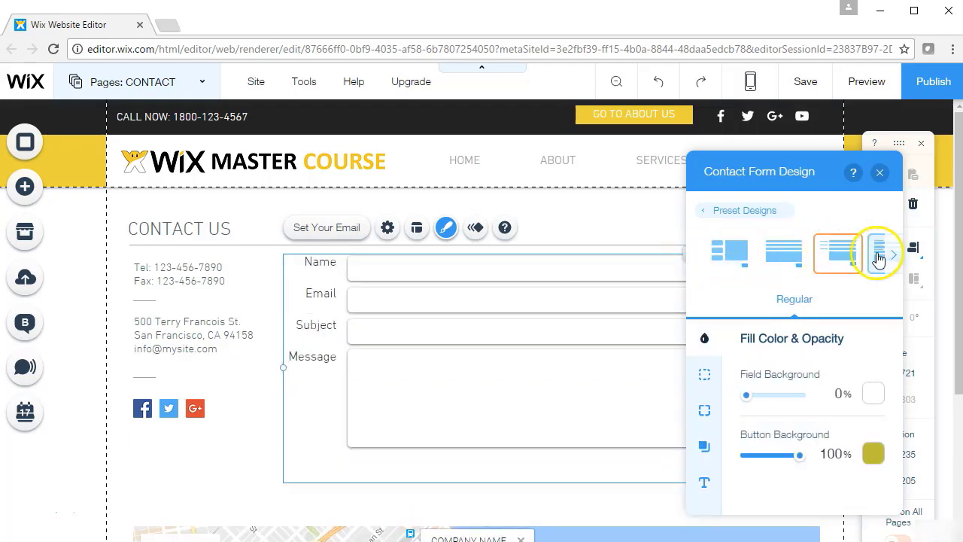
pyautogui.click(882, 258)
pyautogui.click(722, 256)
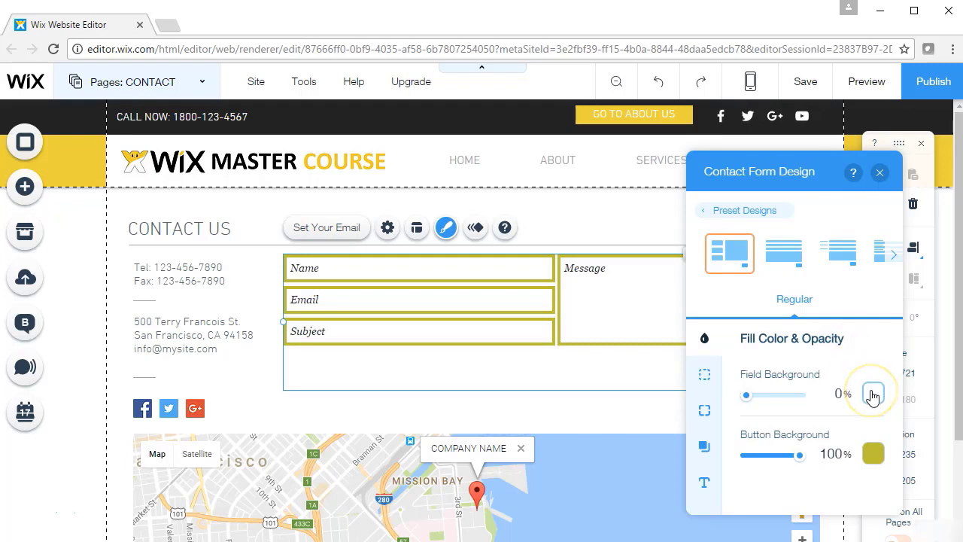
# - Set the contact form's button background to the site's yellow, #EDD23B
pyautogui.moveTo(782, 181); pyautogui.dragTo(435, 182)
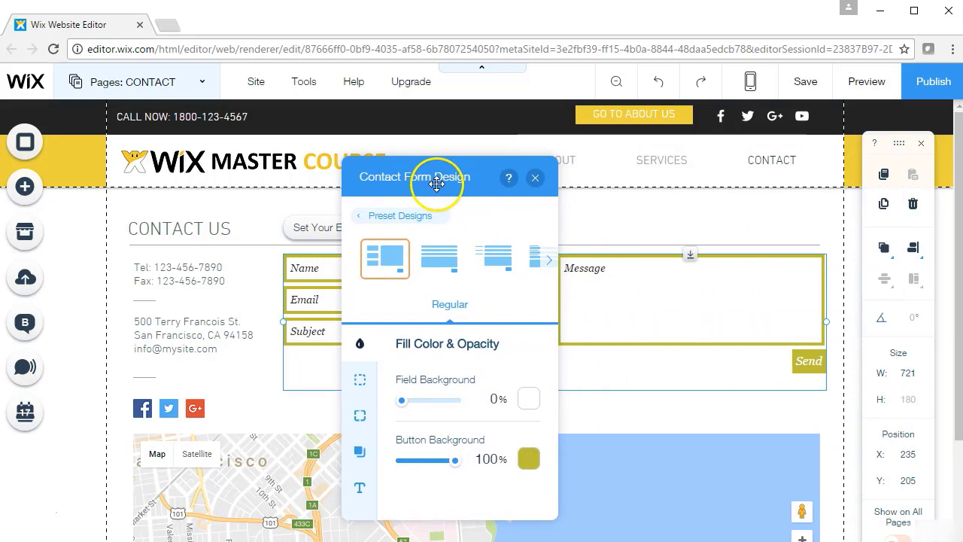
pyautogui.click(529, 459)
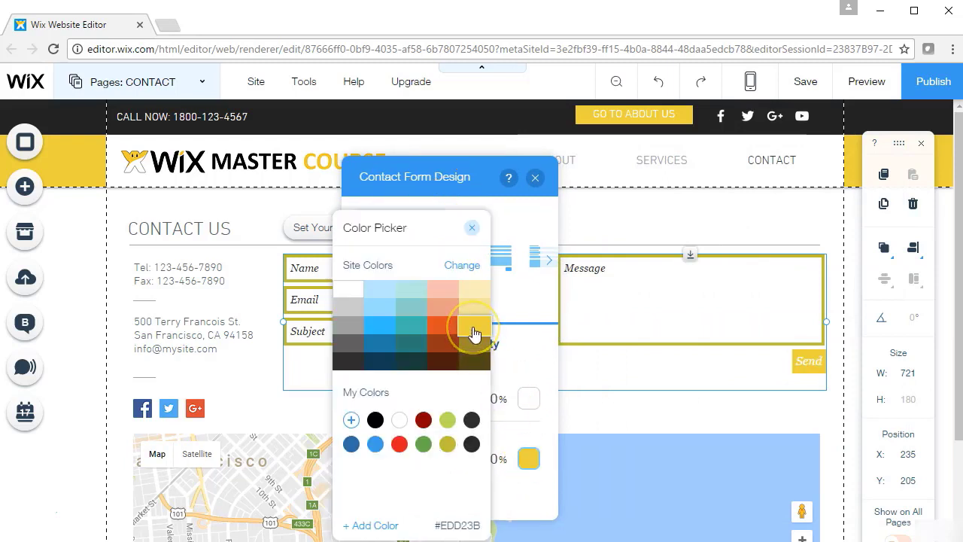
pyautogui.click(474, 295)
pyautogui.click(472, 227)
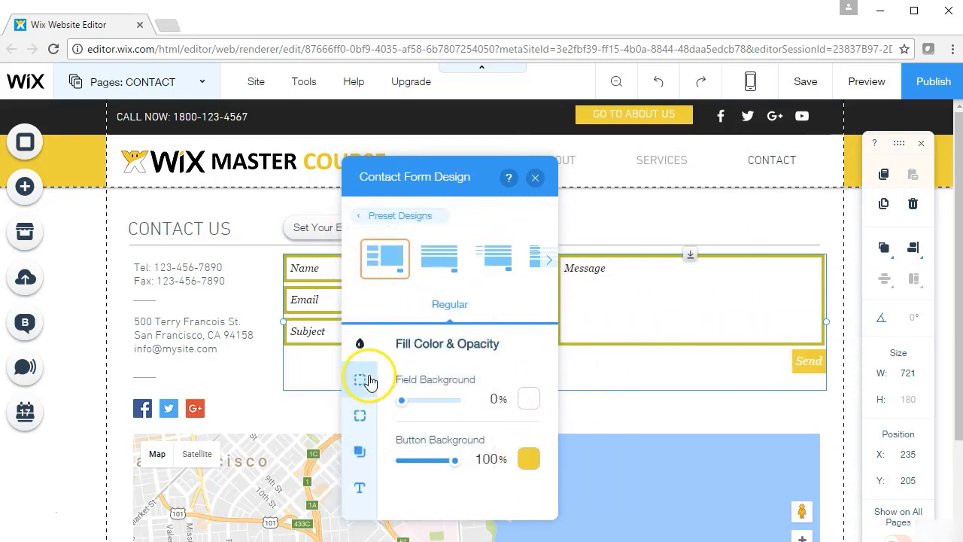
# - Set the border color of the contact form's fields to black, #000000
pyautogui.click(361, 380)
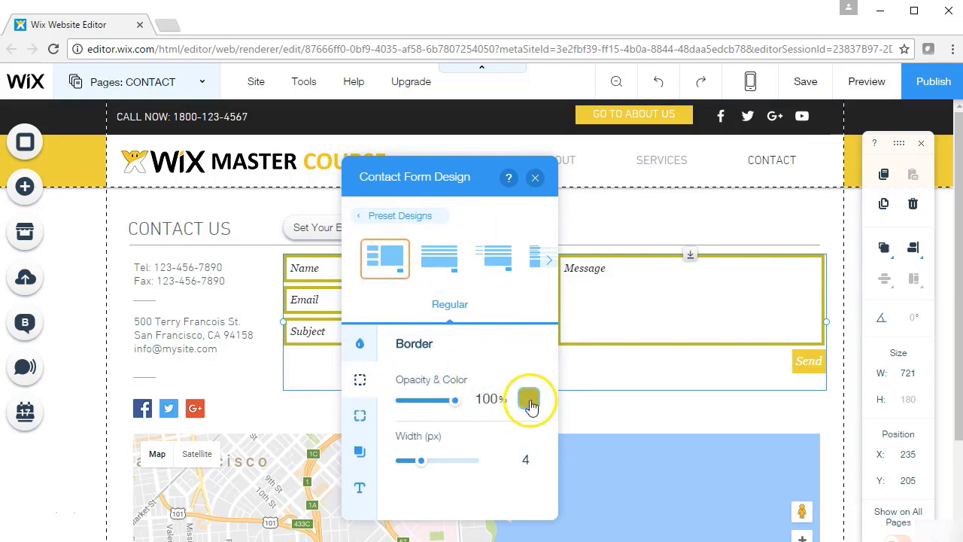
pyautogui.click(529, 399)
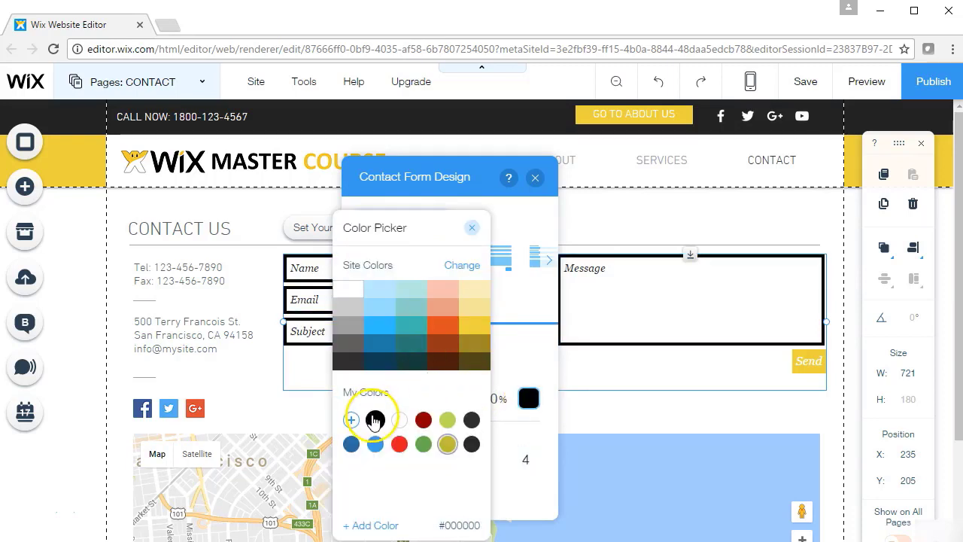
pyautogui.click(472, 227)
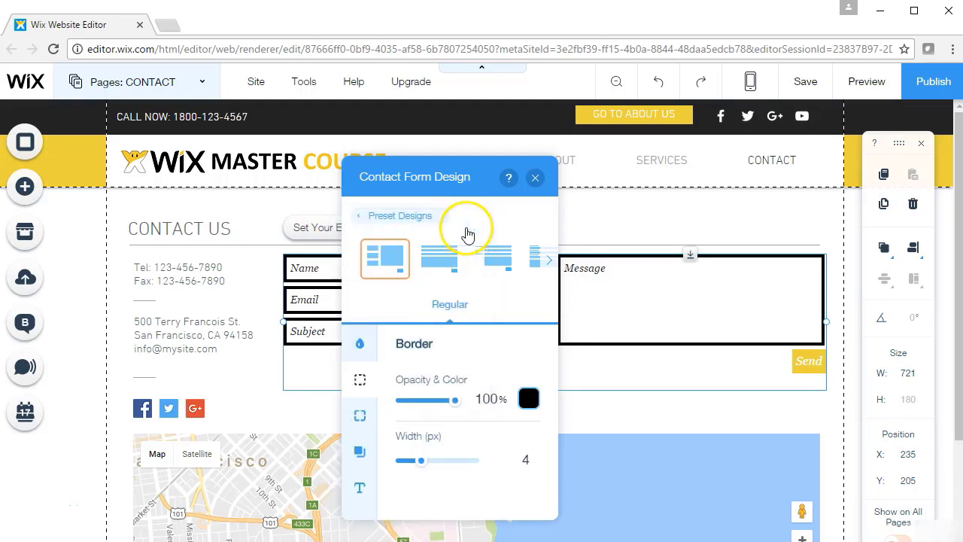
# - Check the contact form's corner radius options, then try enabling the shadow and switch it back off
pyautogui.click(359, 418)
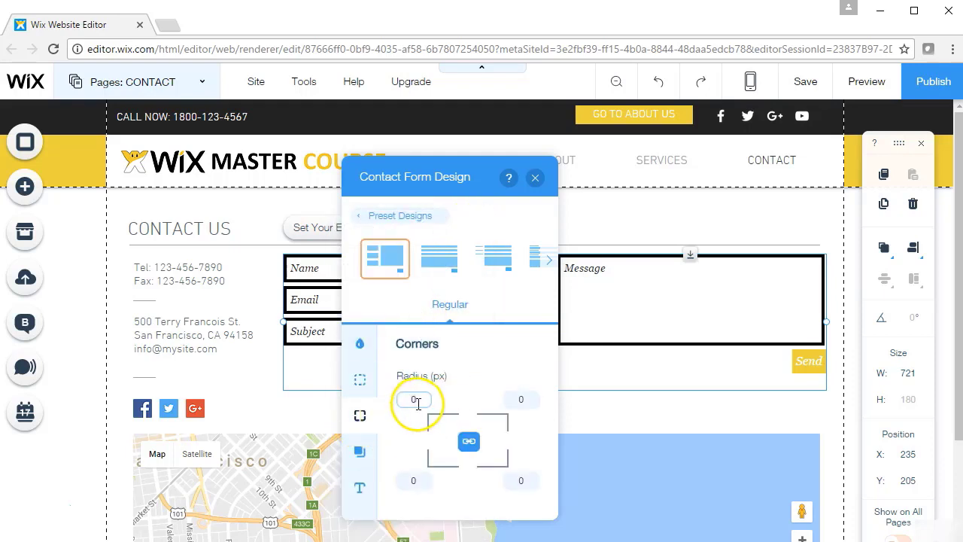
pyautogui.click(364, 455)
pyautogui.click(530, 376)
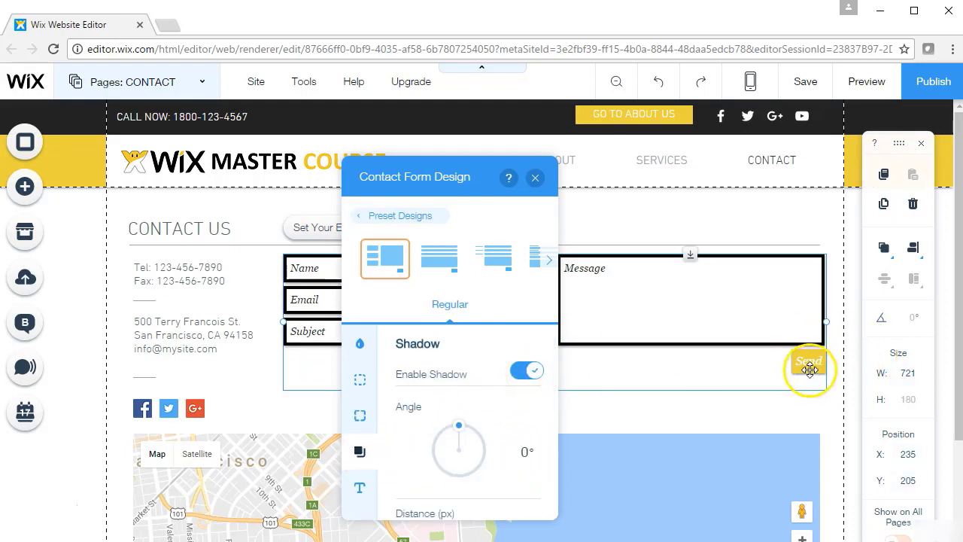
pyautogui.click(525, 376)
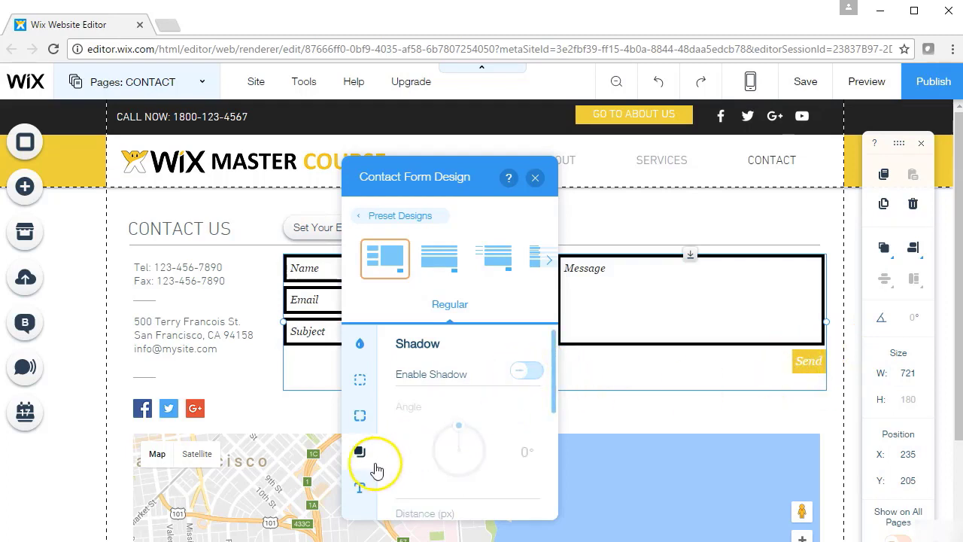
# - Set the label color of the contact form's field text to the site's yellow, #EDD23B
pyautogui.click(360, 488)
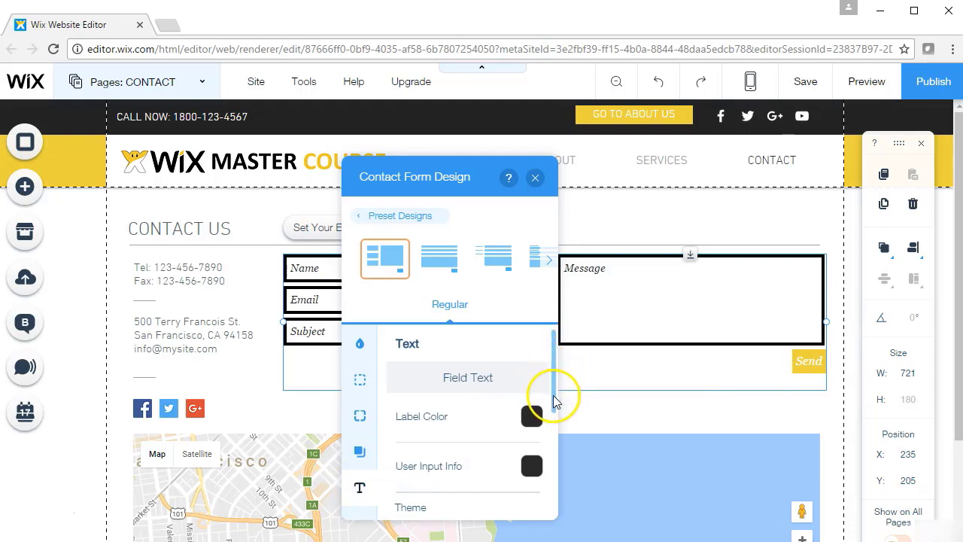
pyautogui.moveTo(554, 409); pyautogui.dragTo(554, 419)
pyautogui.click(533, 385)
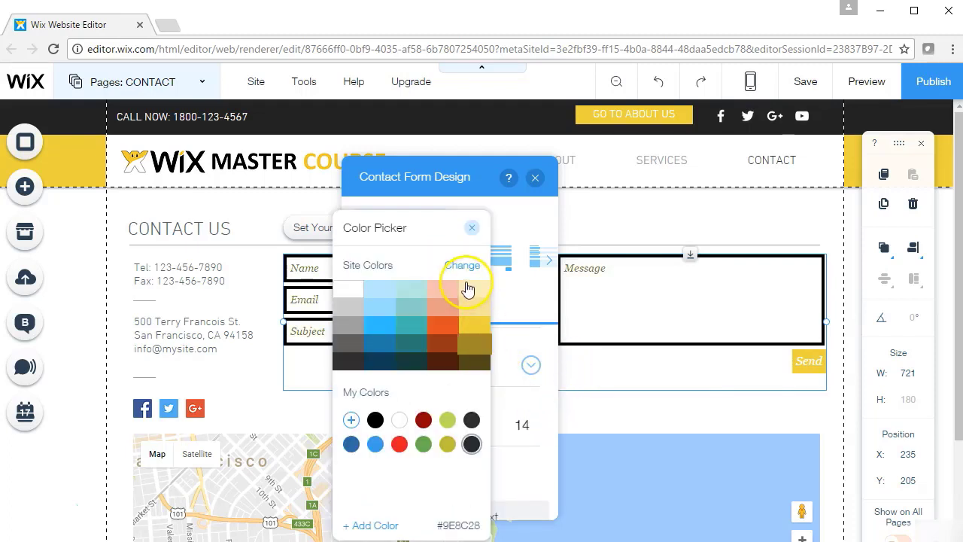
pyautogui.click(477, 332)
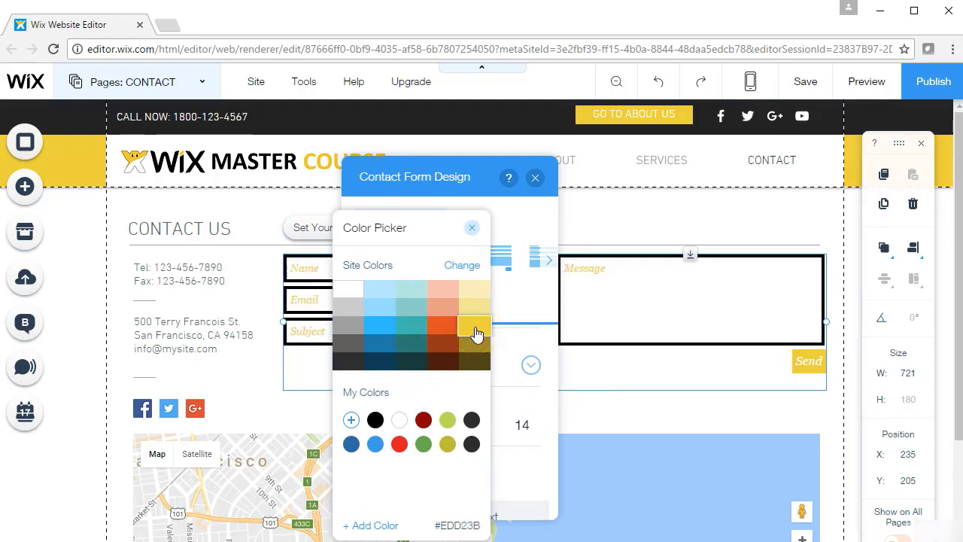
pyautogui.click(471, 227)
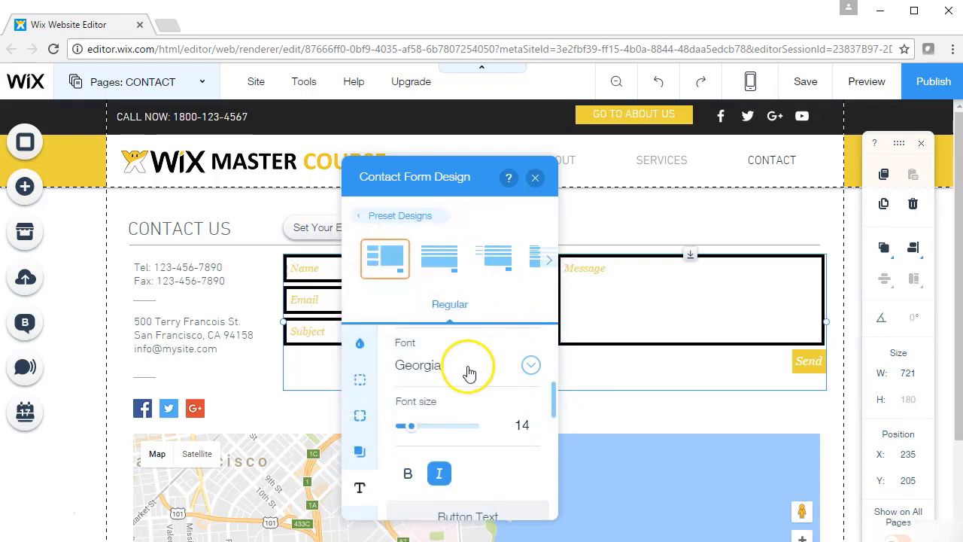
# - Set the User Input Info color of the contact form's field text to black, #000000
pyautogui.click(359, 488)
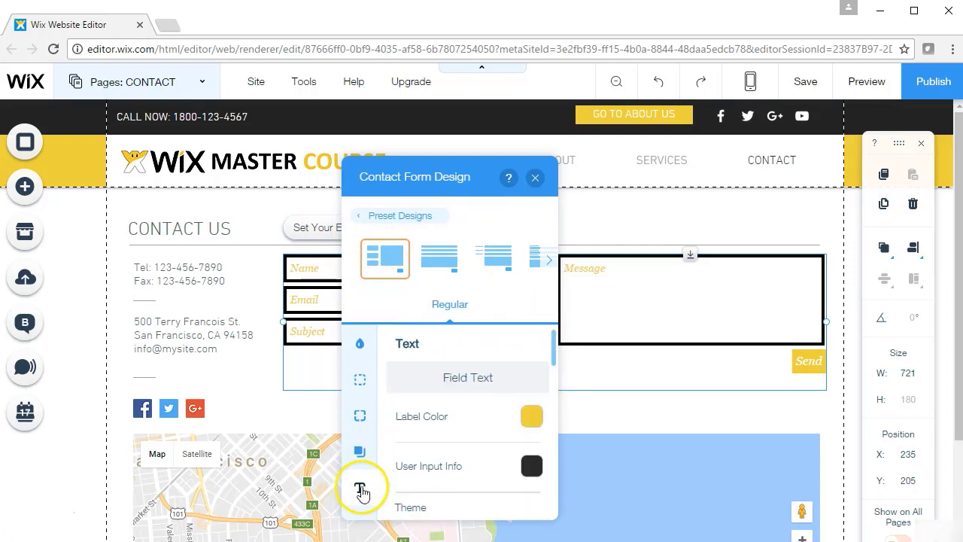
pyautogui.moveTo(553, 354); pyautogui.dragTo(554, 365)
pyautogui.click(532, 381)
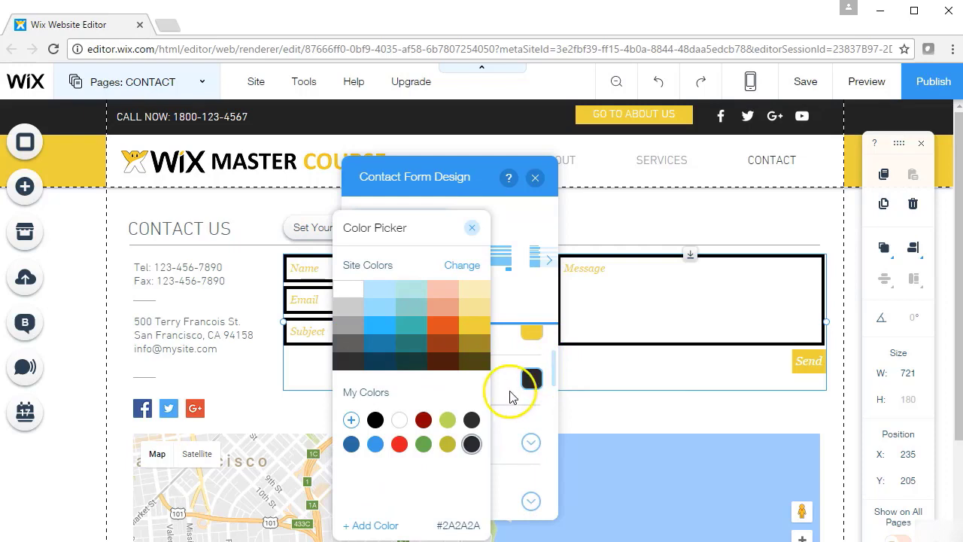
pyautogui.click(374, 421)
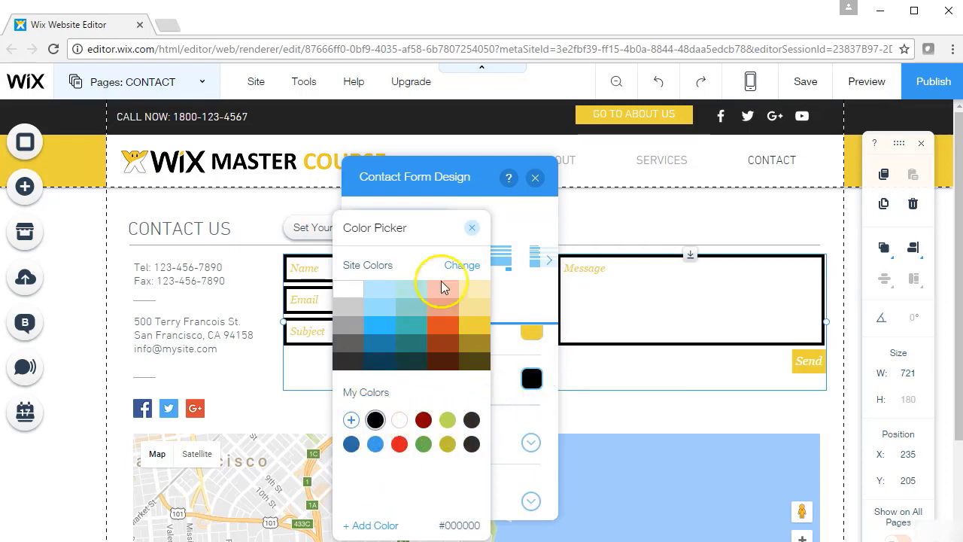
pyautogui.click(471, 225)
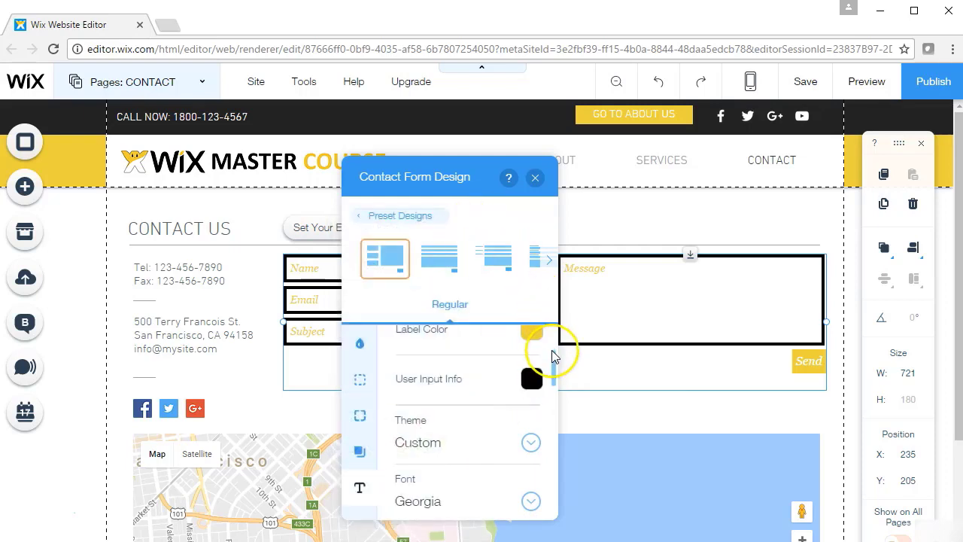
# - Review the contact form's remaining field text options and button text color, and close the design settings
pyautogui.moveTo(553, 368); pyautogui.dragTo(554, 429)
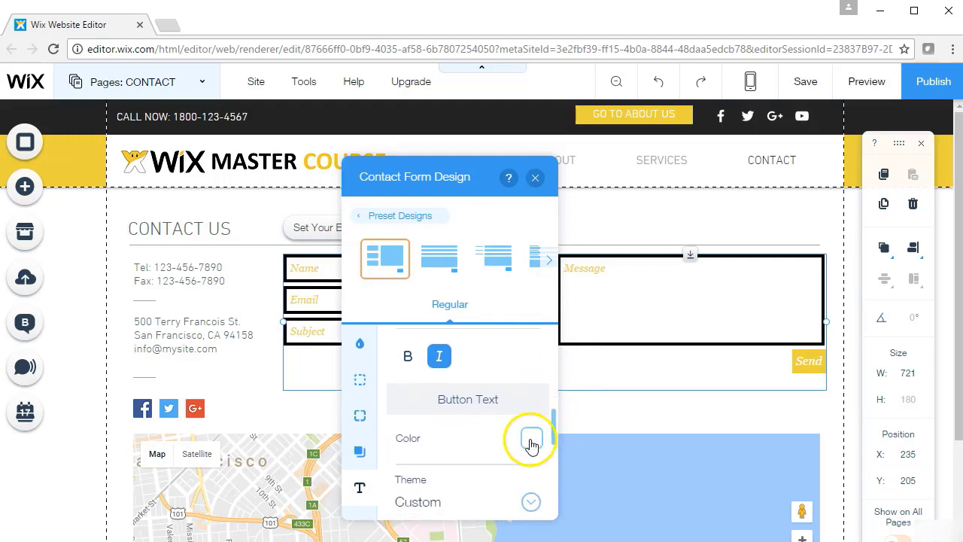
pyautogui.click(530, 440)
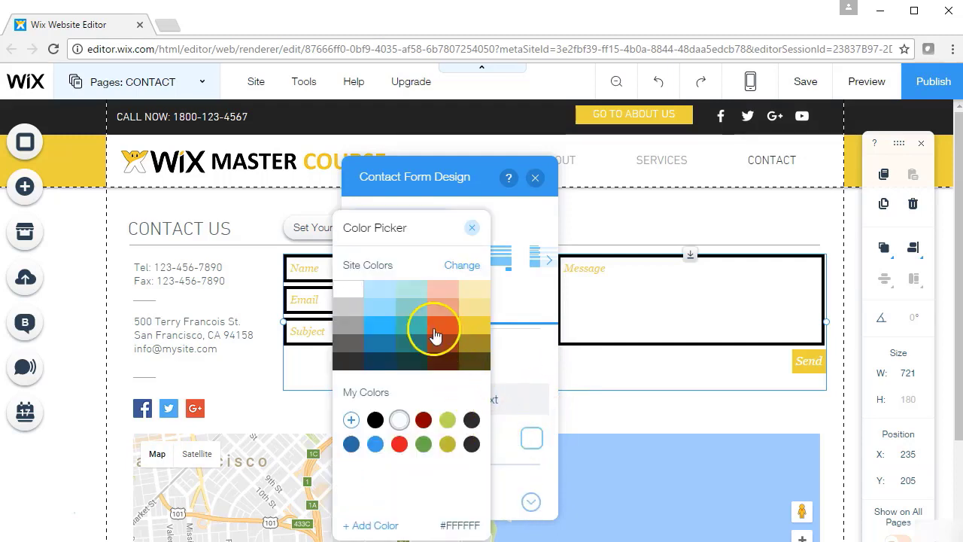
pyautogui.click(471, 228)
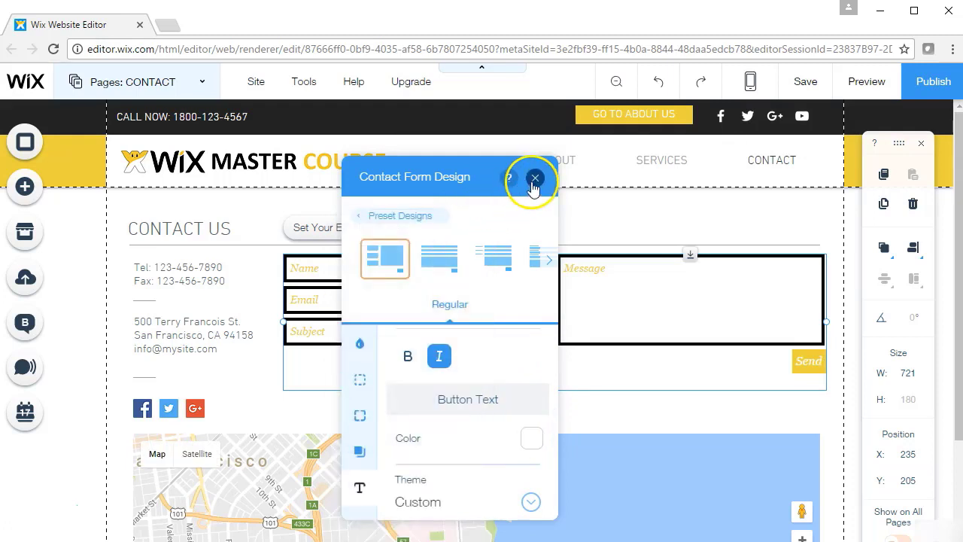
pyautogui.click(533, 180)
# - Move the contact form slightly down and to the left beneath the Contact Us heading line, and deselect it
pyautogui.click(576, 210)
pyautogui.click(539, 279)
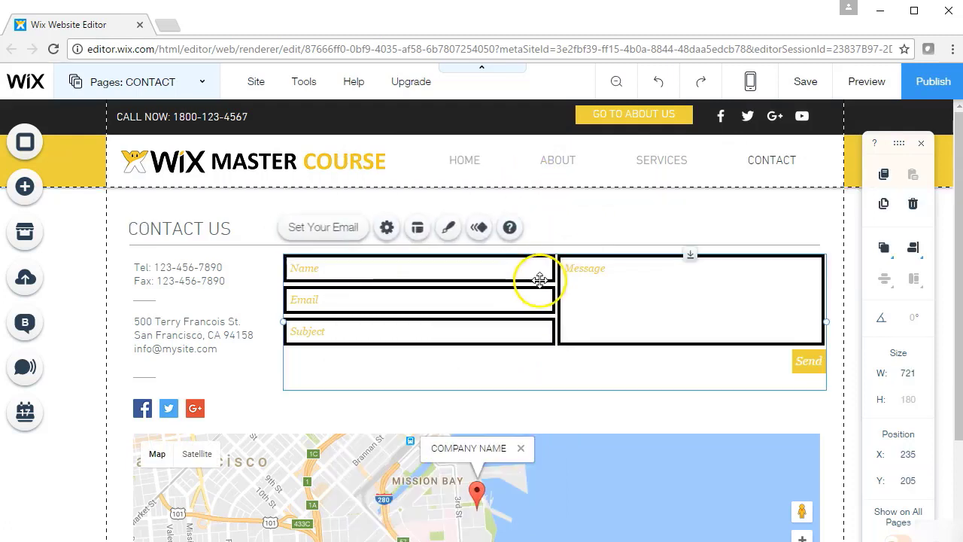
pyautogui.moveTo(539, 280); pyautogui.dragTo(533, 290)
pyautogui.click(623, 216)
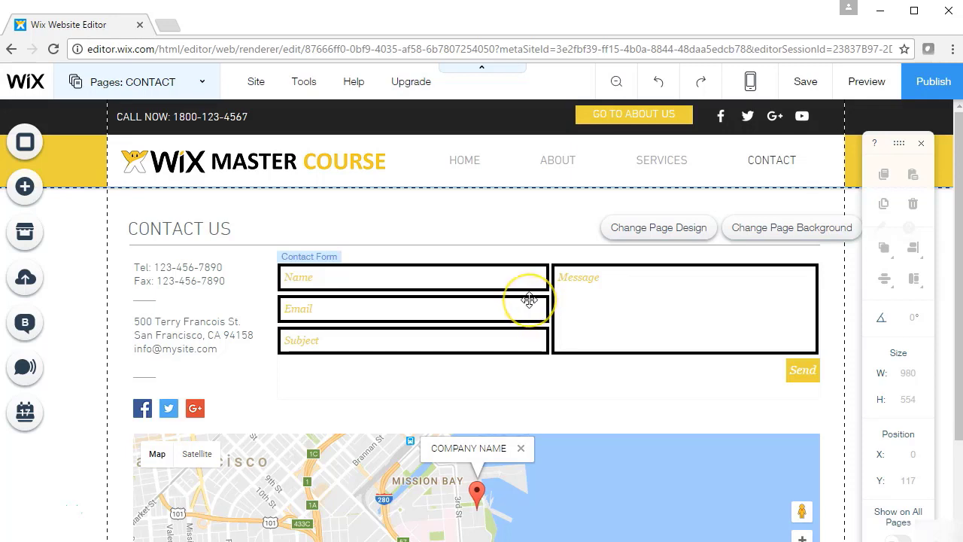
# - Review which info fields the contact form collects in its settings, and deselect the form
pyautogui.click(529, 299)
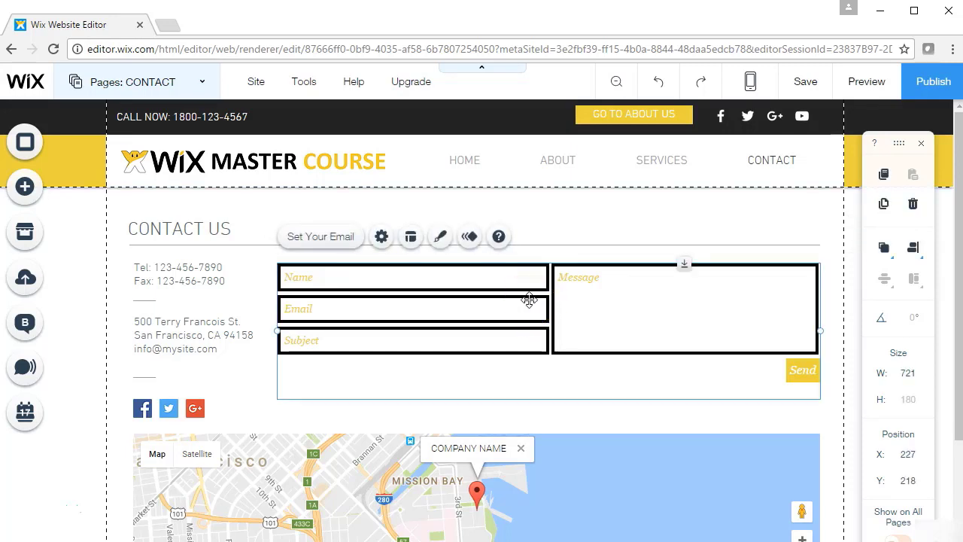
pyautogui.click(381, 237)
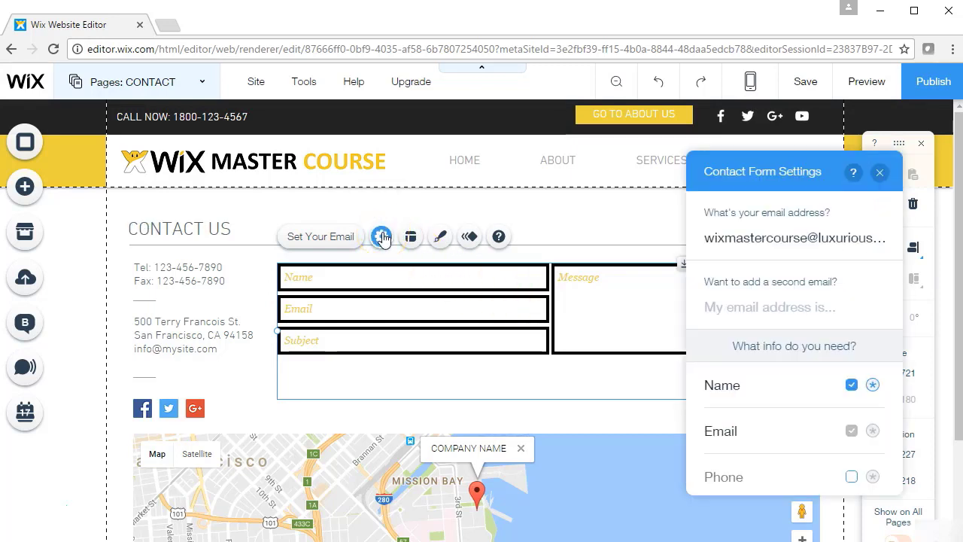
pyautogui.moveTo(898, 252); pyautogui.dragTo(900, 323)
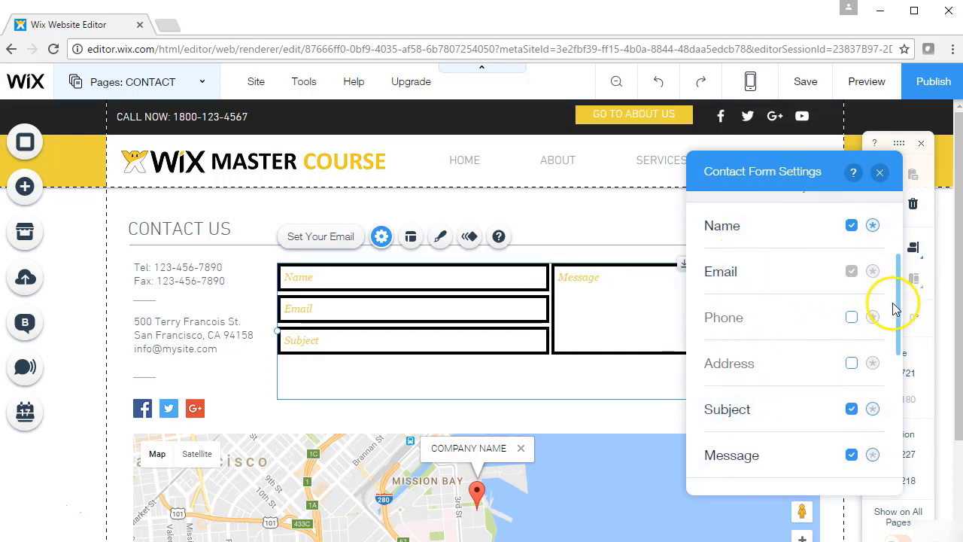
pyautogui.moveTo(899, 316)
pyautogui.mouseDown()
pyautogui.moveTo(898, 333)
pyautogui.moveTo(898, 301)
pyautogui.mouseUp()
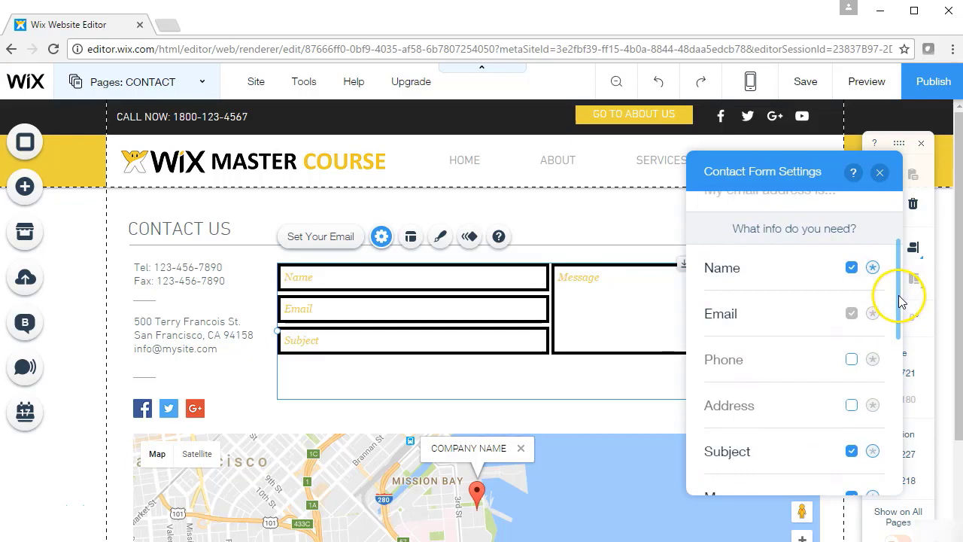
pyautogui.click(598, 425)
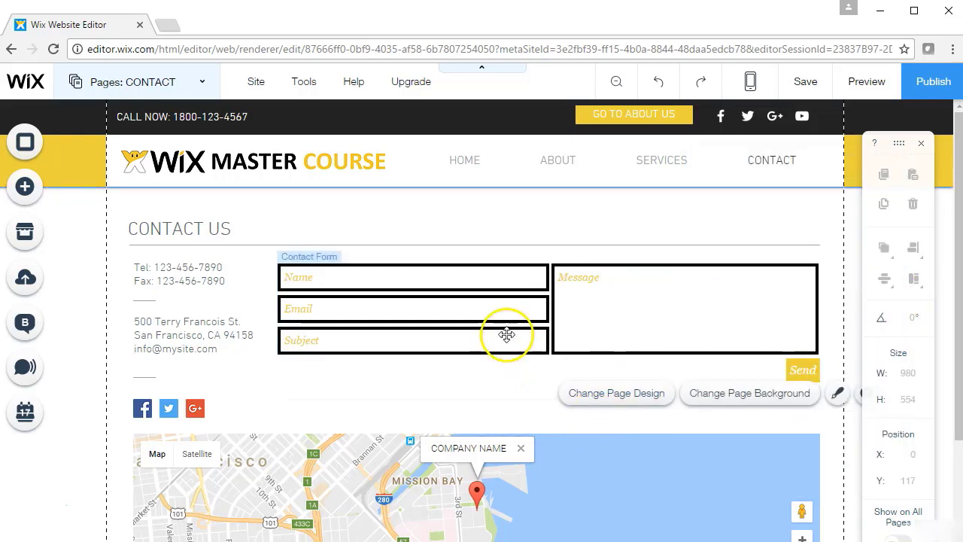
pyautogui.click(460, 329)
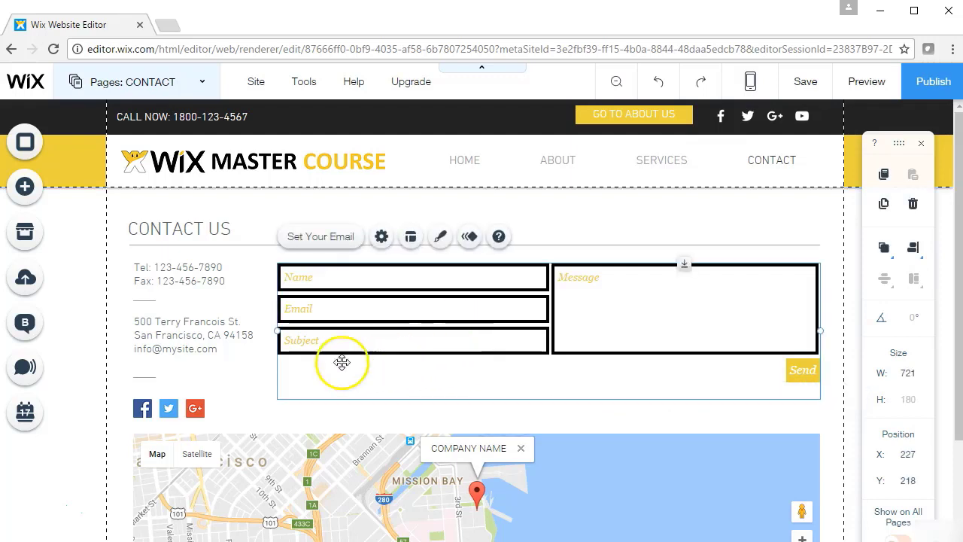
pyautogui.click(261, 368)
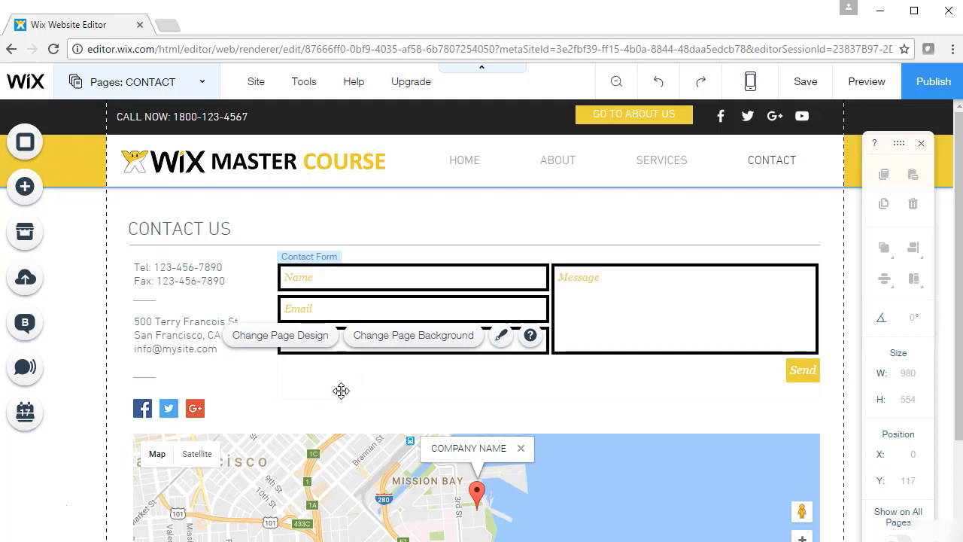
# - Search the Wix App Market for "forms" and open the Forms app category
pyautogui.click(23, 234)
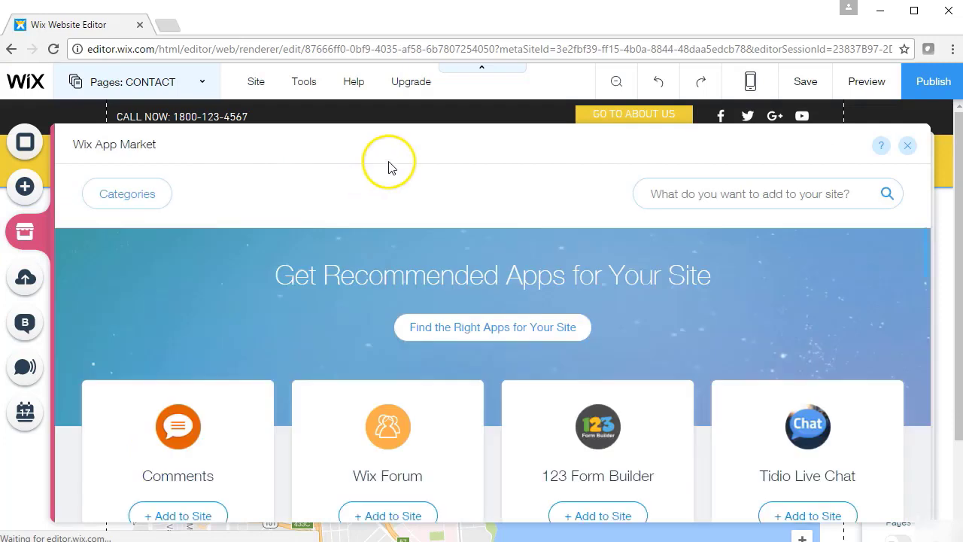
pyautogui.click(701, 188)
pyautogui.write('f')
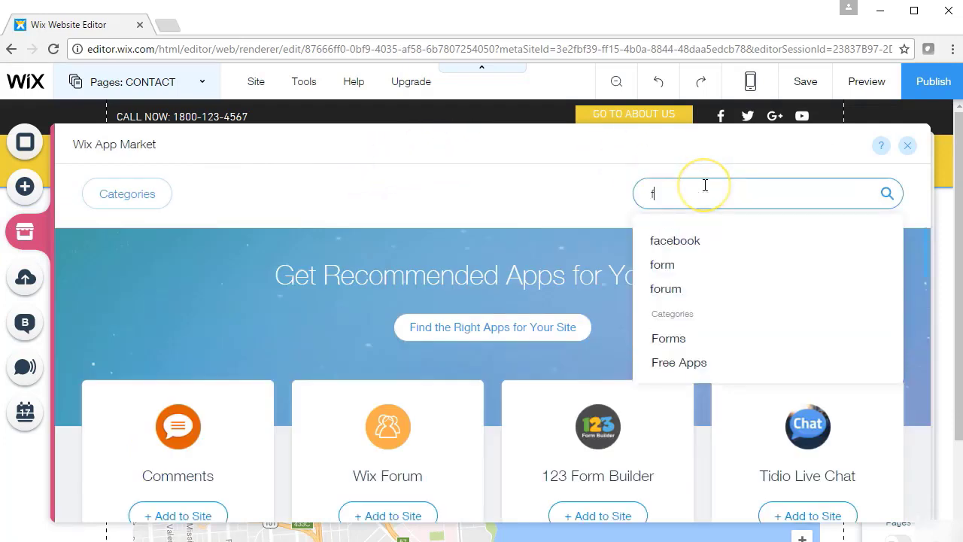
pyautogui.write('orms')
pyautogui.click(553, 172)
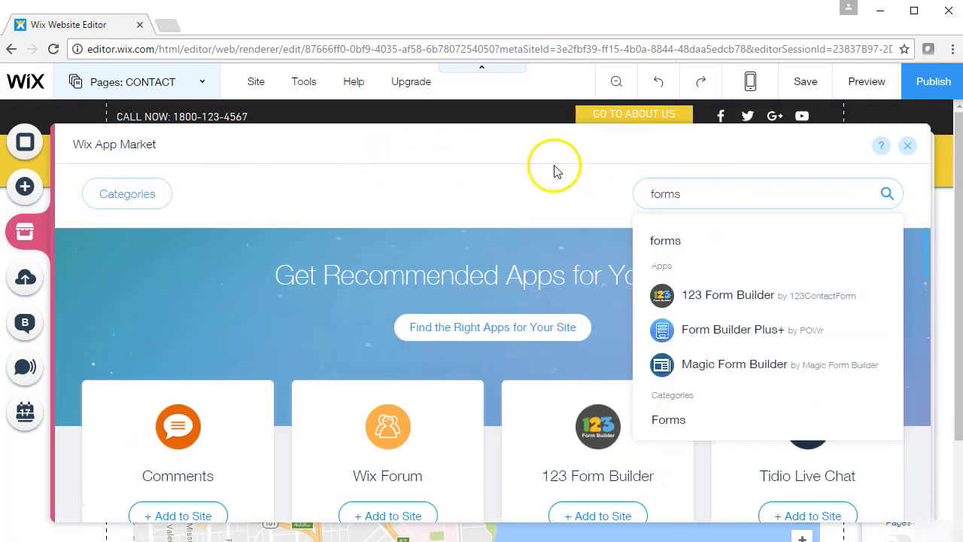
pyautogui.moveTo(928, 248); pyautogui.dragTo(928, 327)
pyautogui.moveTo(838, 307)
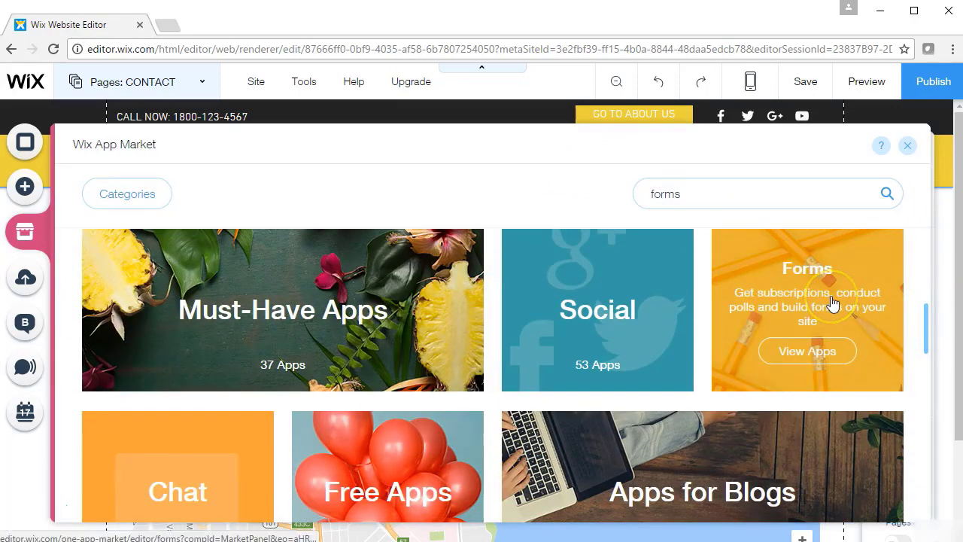
pyautogui.click(831, 297)
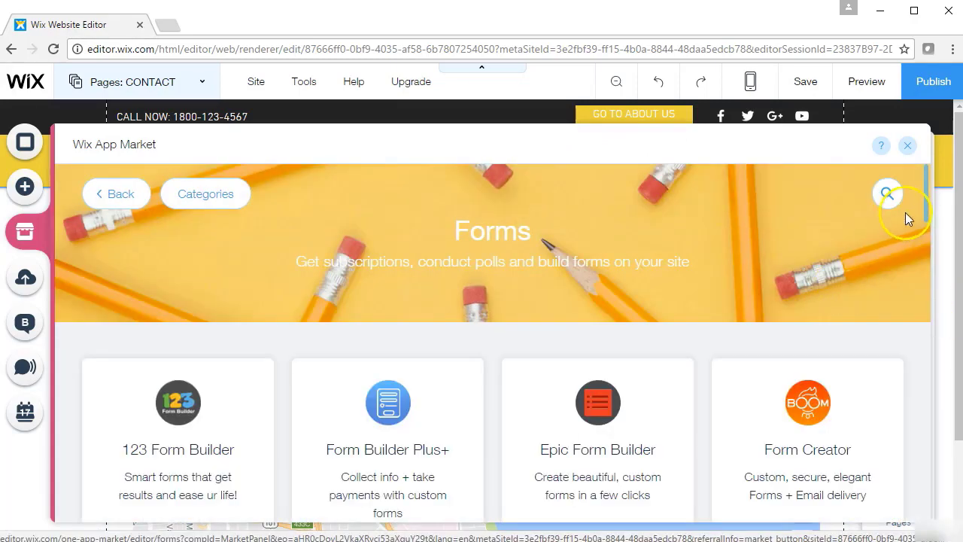
# - Browse the form apps, open the details of 123 Form Builder, and review its overview and demo
pyautogui.moveTo(930, 194); pyautogui.dragTo(924, 217)
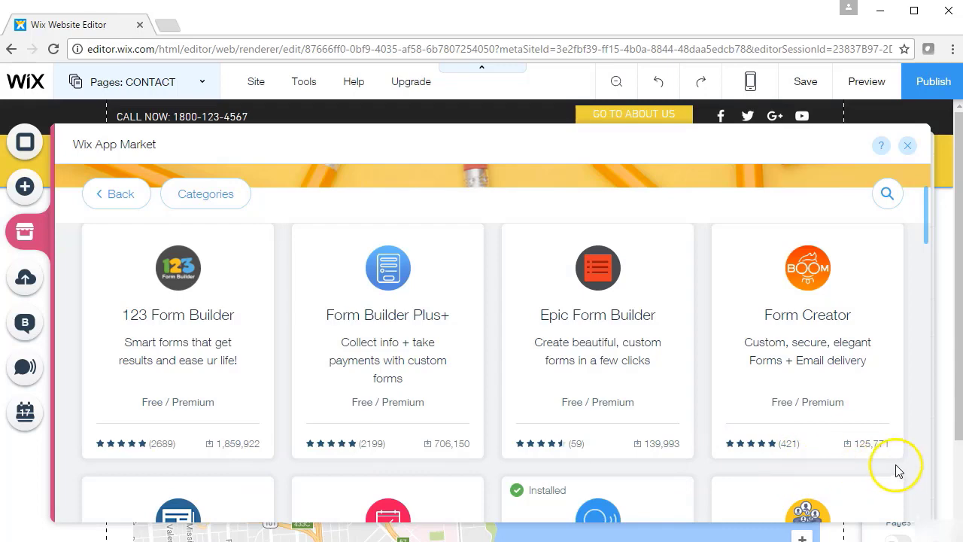
pyautogui.moveTo(933, 235)
pyautogui.mouseDown()
pyautogui.moveTo(931, 226)
pyautogui.moveTo(905, 459)
pyautogui.moveTo(935, 273)
pyautogui.moveTo(937, 236)
pyautogui.moveTo(925, 264)
pyautogui.moveTo(928, 221)
pyautogui.mouseUp()
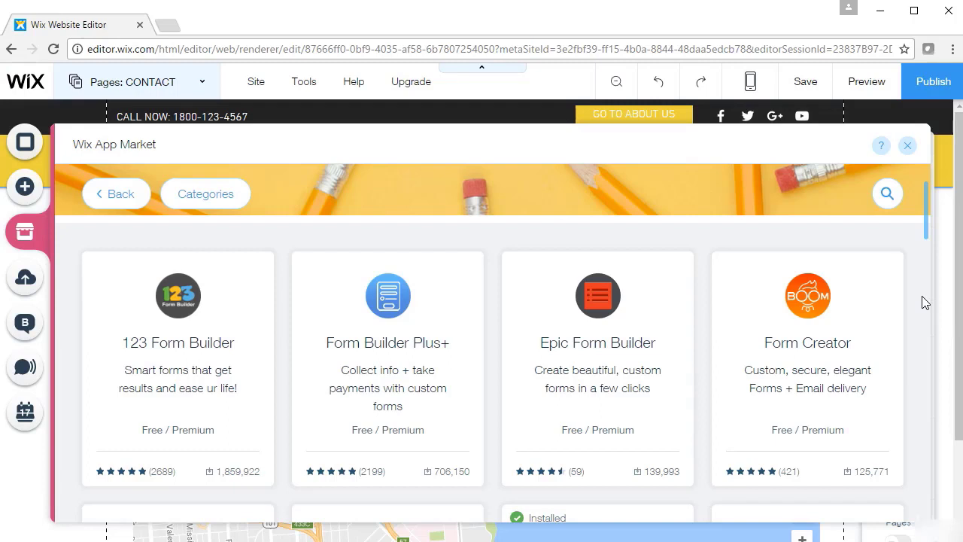
pyautogui.moveTo(261, 359)
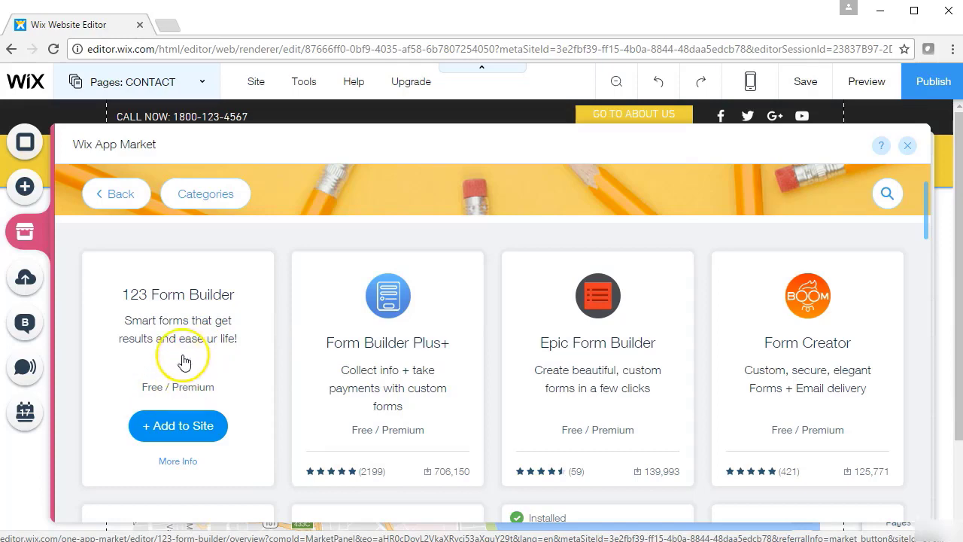
pyautogui.click(183, 329)
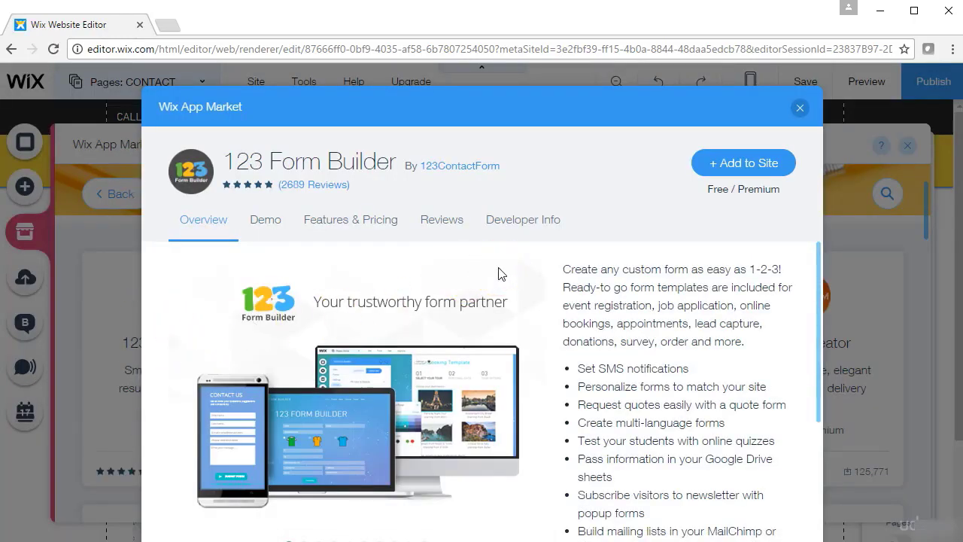
pyautogui.moveTo(816, 268)
pyautogui.mouseDown()
pyautogui.moveTo(795, 526)
pyautogui.moveTo(805, 264)
pyautogui.mouseUp()
pyautogui.click(274, 223)
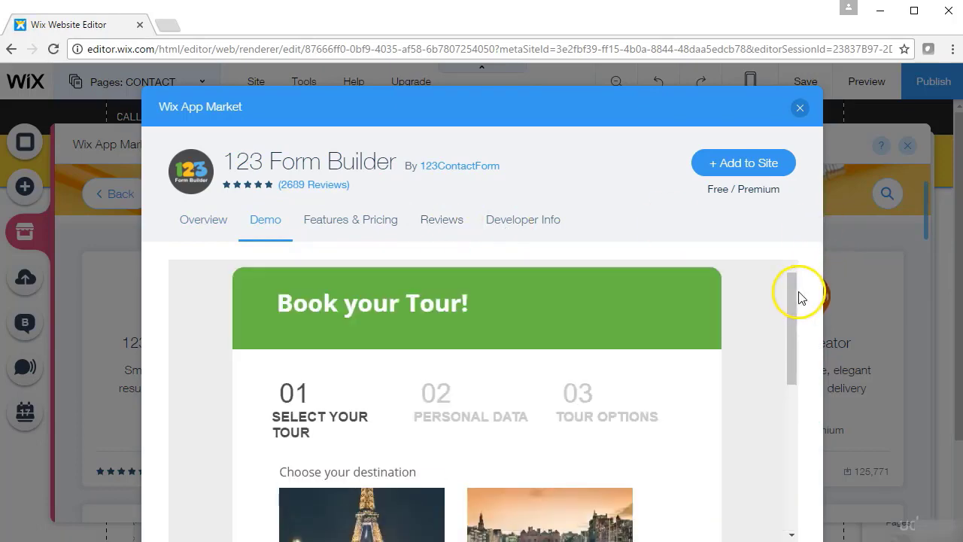
pyautogui.moveTo(794, 301); pyautogui.dragTo(795, 275)
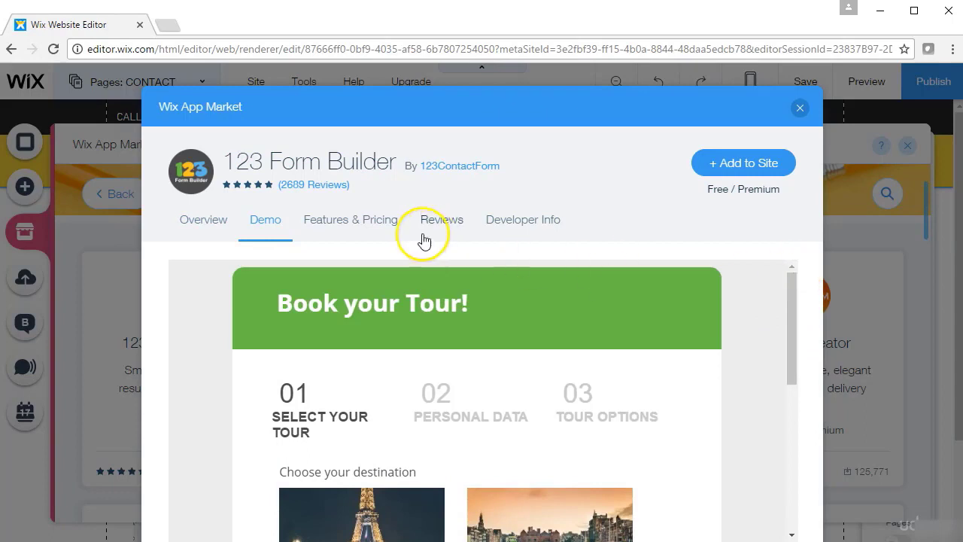
# - Compare the Basic and Premium packages in the features and pricing of 123 Form Builder
pyautogui.click(342, 227)
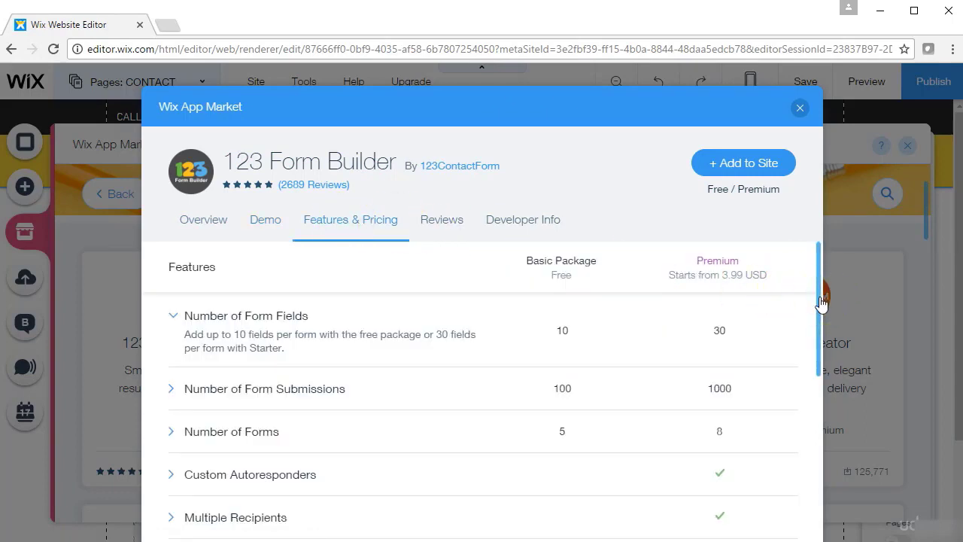
pyautogui.moveTo(820, 303); pyautogui.dragTo(818, 281)
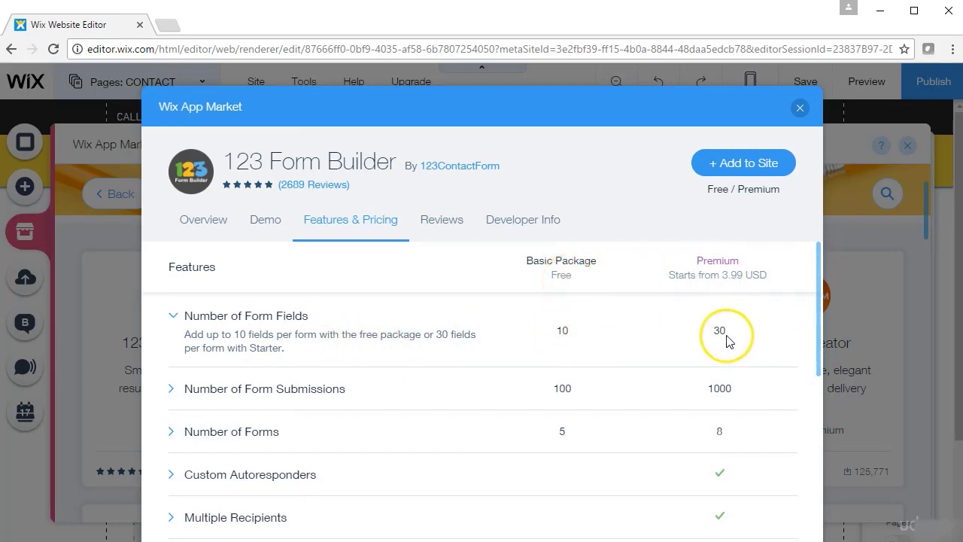
pyautogui.moveTo(668, 276); pyautogui.dragTo(772, 273)
pyautogui.click(760, 260)
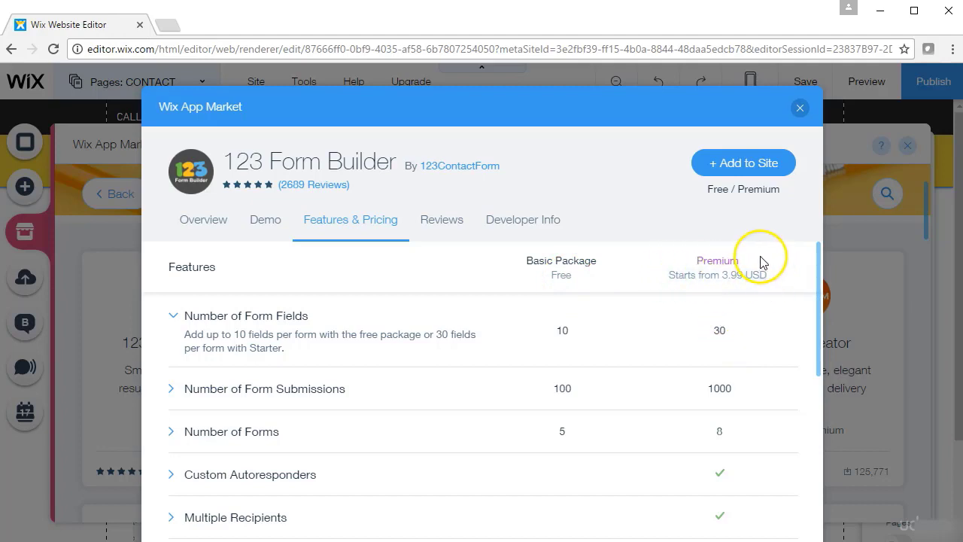
pyautogui.moveTo(818, 286); pyautogui.dragTo(799, 228)
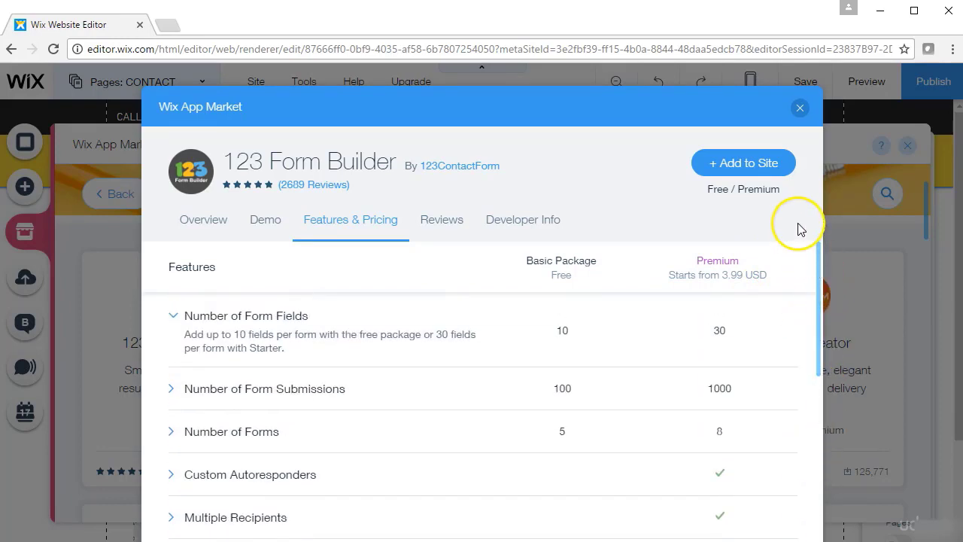
# - Read the user reviews of 123 Form Builder
pyautogui.click(444, 226)
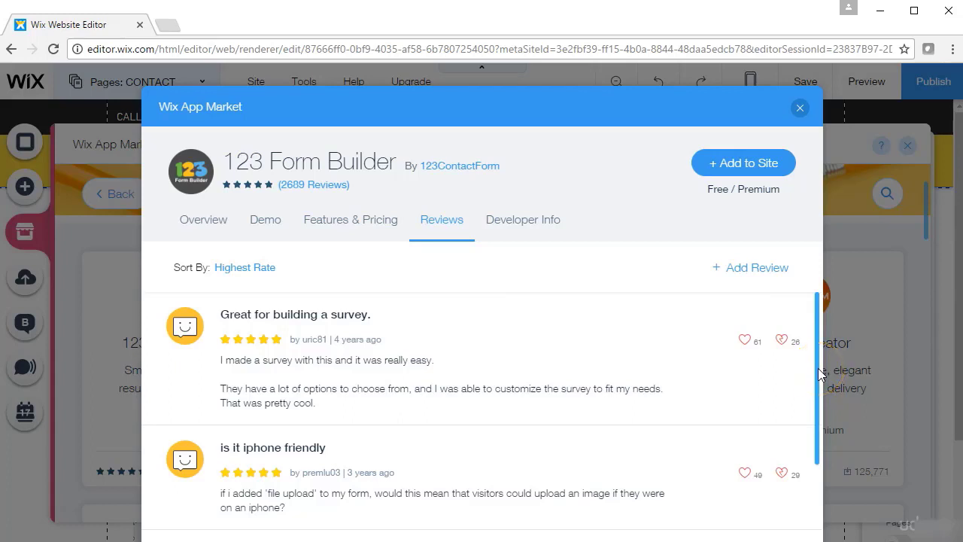
pyautogui.click(754, 269)
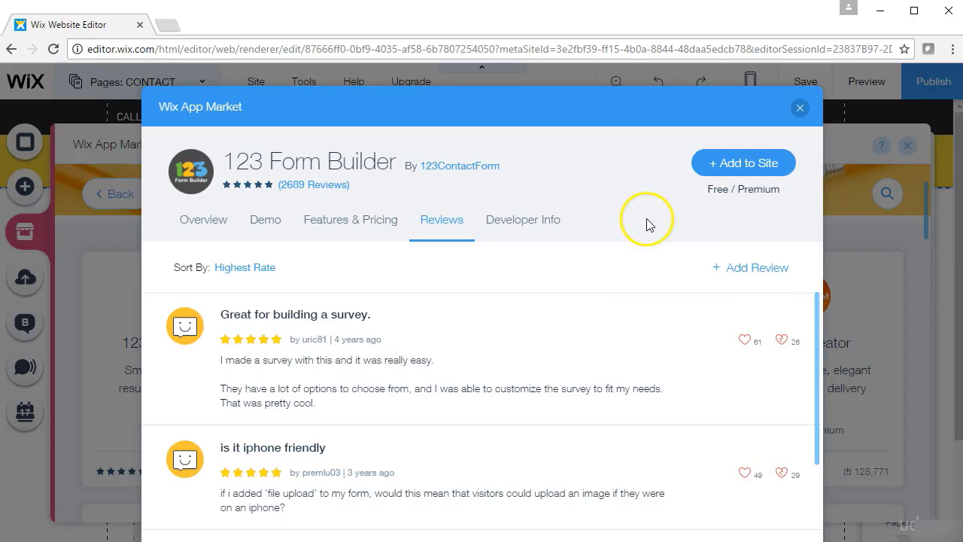
pyautogui.click(753, 176)
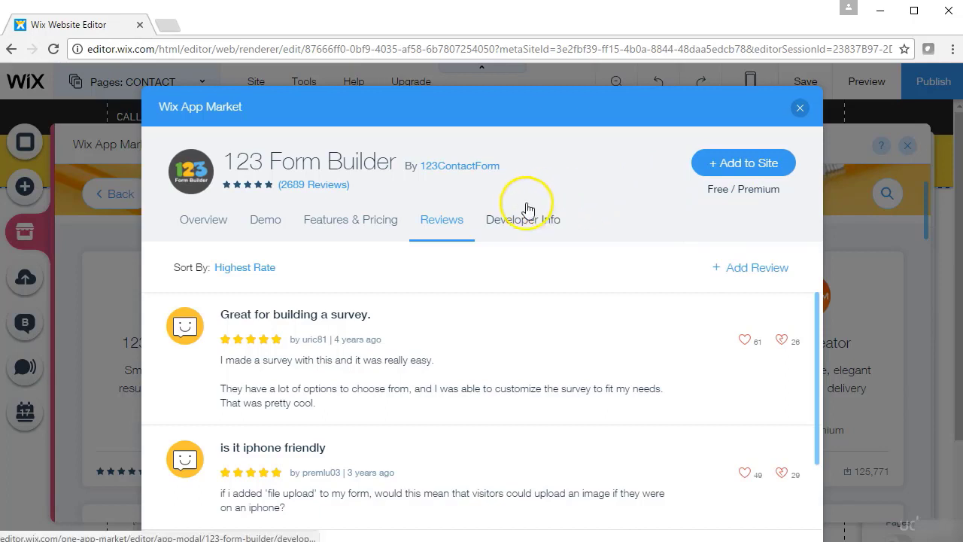
# - Add the 123 Form Builder app to the Contact page and move its form to about X 240, Y 150
pyautogui.click(374, 218)
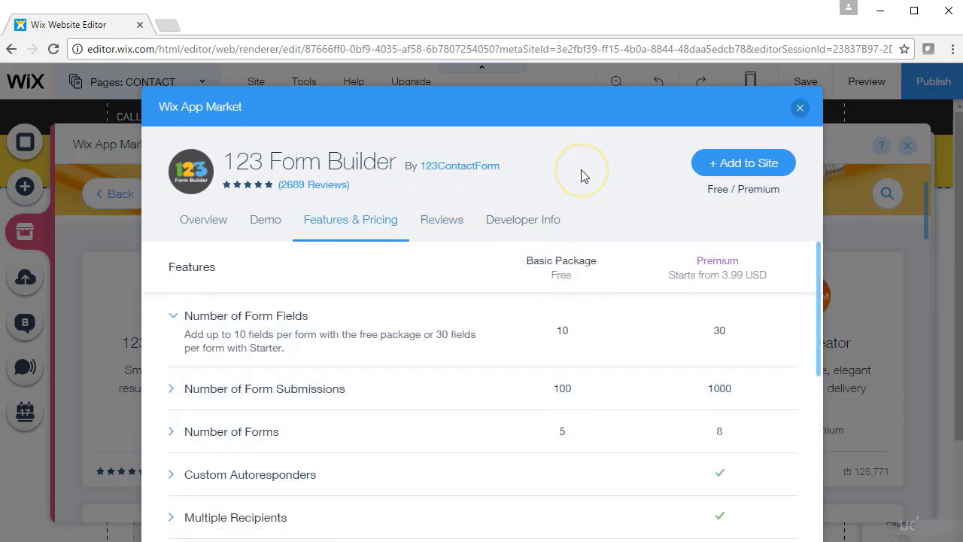
pyautogui.click(740, 165)
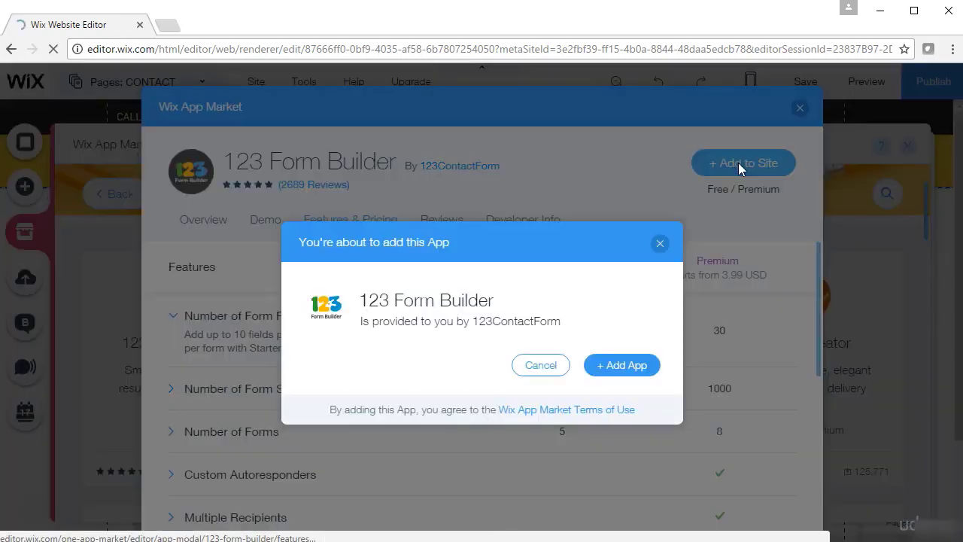
pyautogui.click(619, 365)
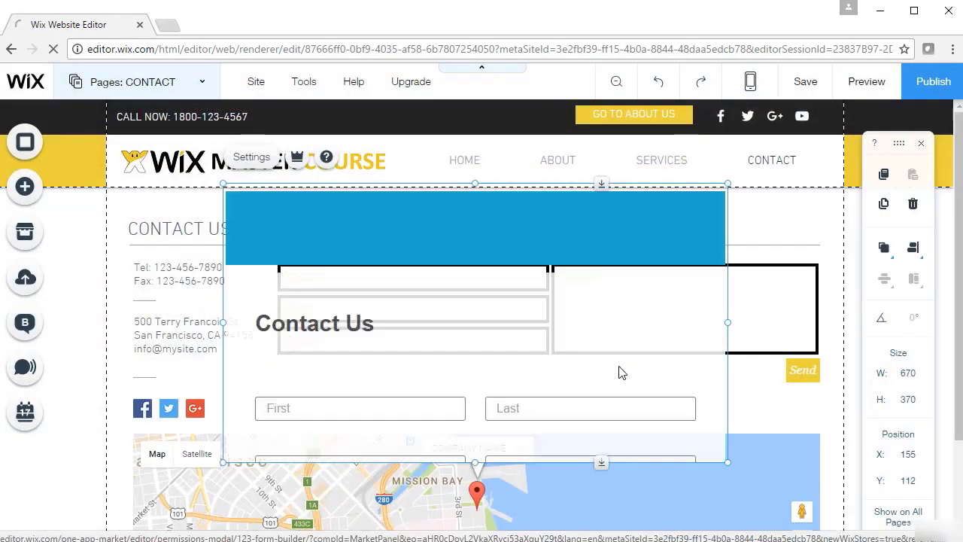
pyautogui.moveTo(600, 296); pyautogui.dragTo(681, 331)
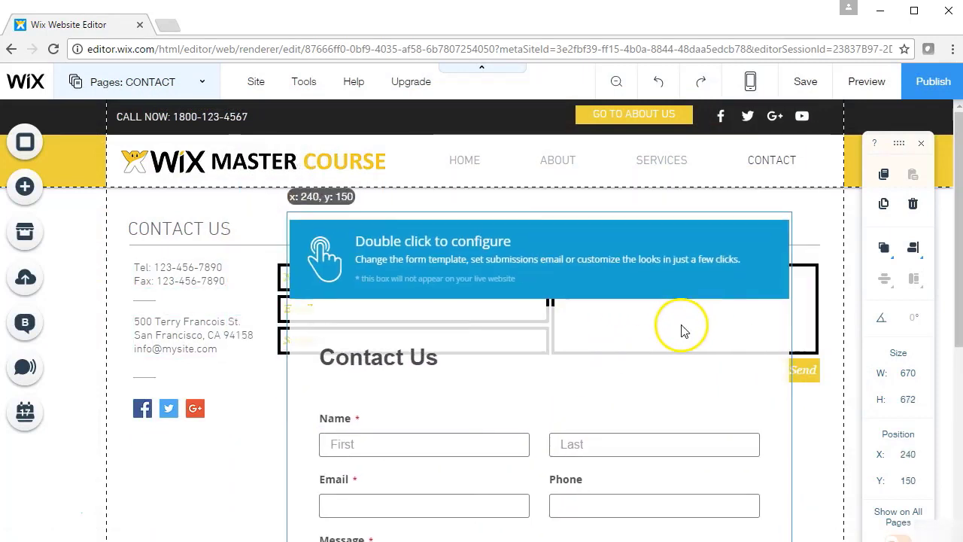
# - Delete the old yellow and black contact form and move the 123 Form Builder form to about X 292, Y 125
pyautogui.click(802, 305)
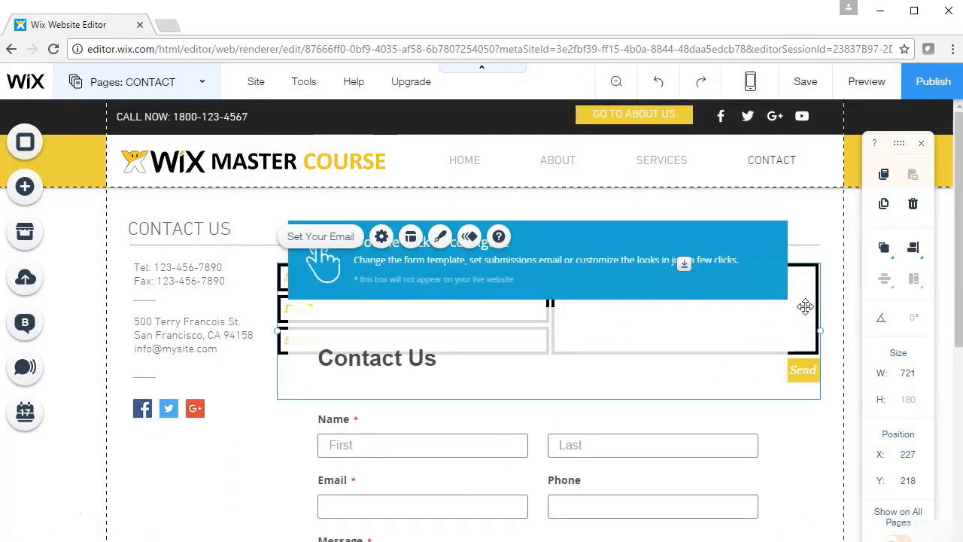
pyautogui.press('Delete')
pyautogui.click(655, 316)
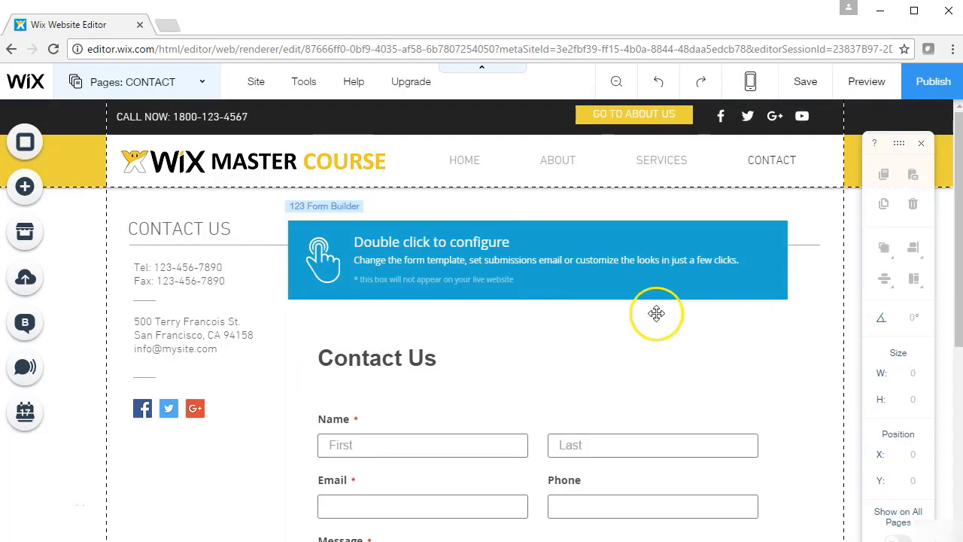
pyautogui.moveTo(656, 316); pyautogui.dragTo(694, 295)
pyautogui.click(287, 475)
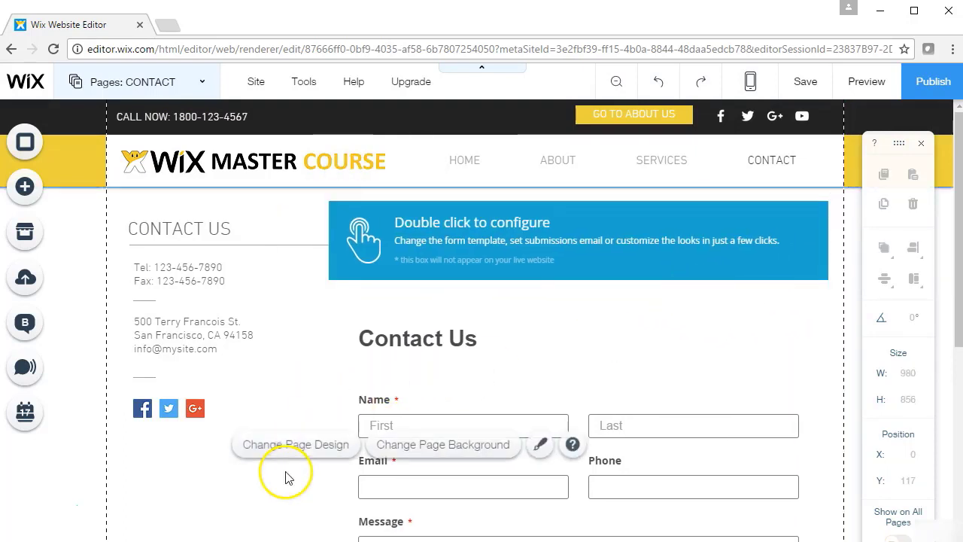
# - Save the site and open the upgrade plans for the 123 Form Builder form
pyautogui.click(475, 307)
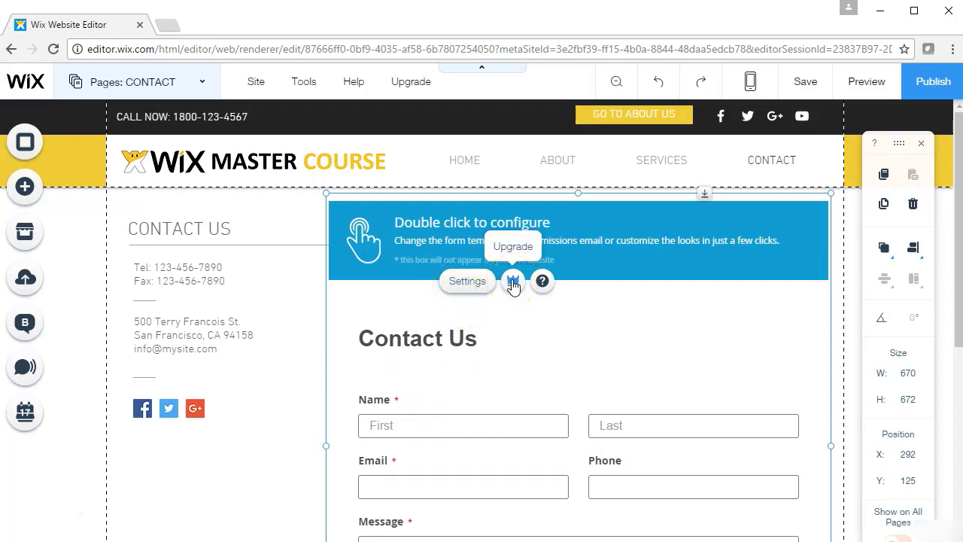
pyautogui.hotkey('ctrl', 's')
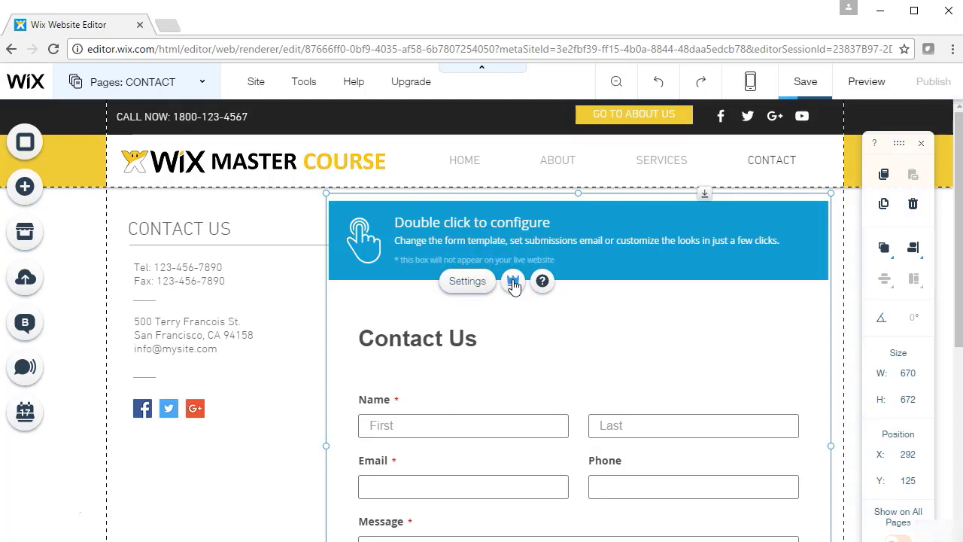
pyautogui.click(513, 282)
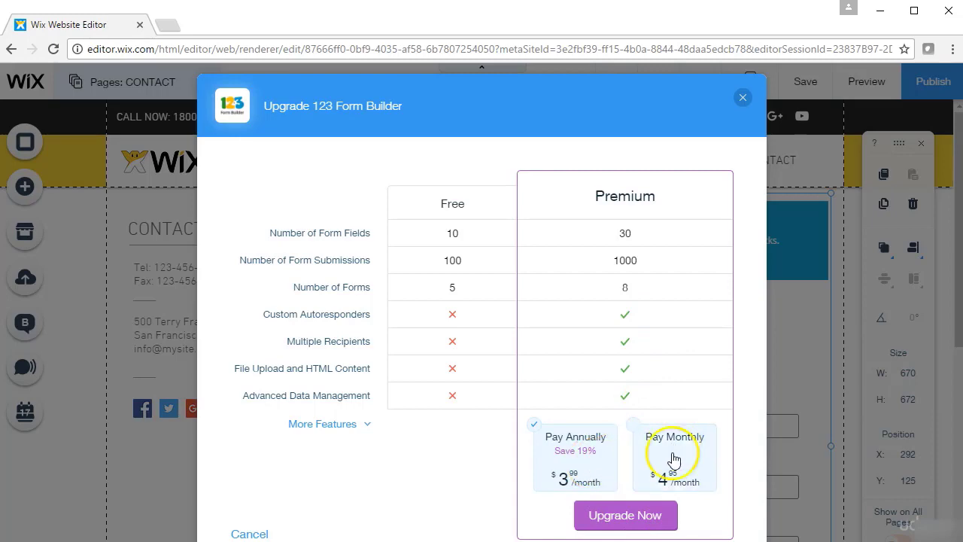
# - Close the 123 Form Builder upgrade plans and select the form on the Contact page
pyautogui.click(742, 98)
pyautogui.click(280, 447)
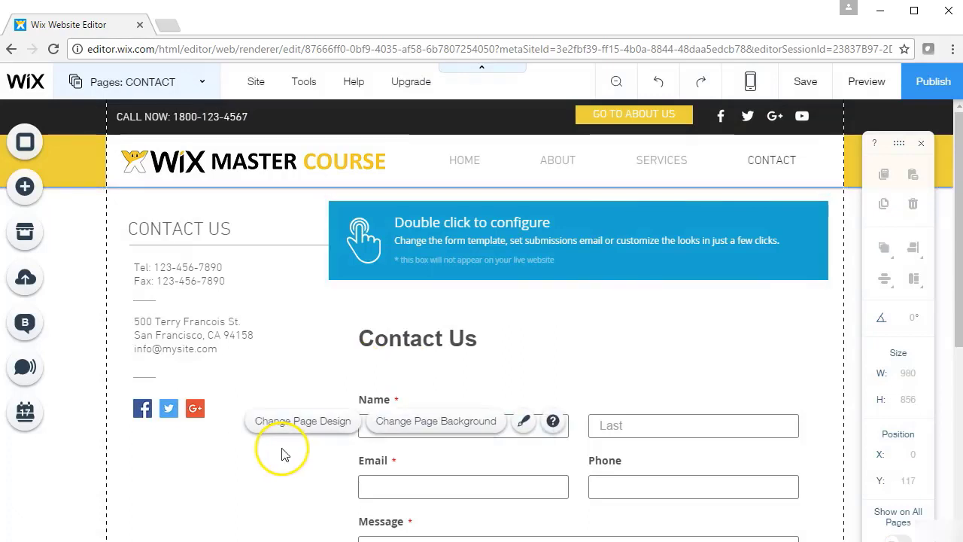
pyautogui.click(383, 284)
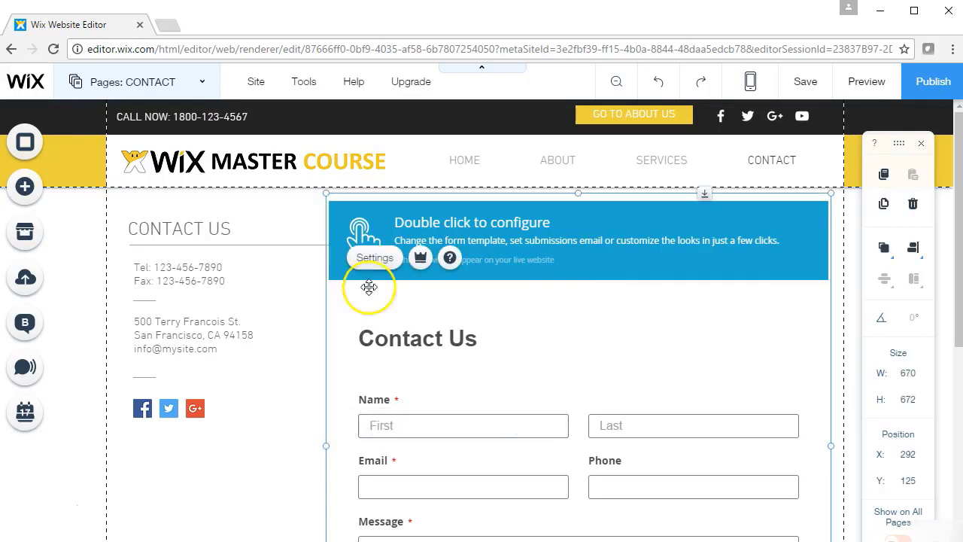
# - Browse the Wix App Market to the Forms category
pyautogui.click(24, 233)
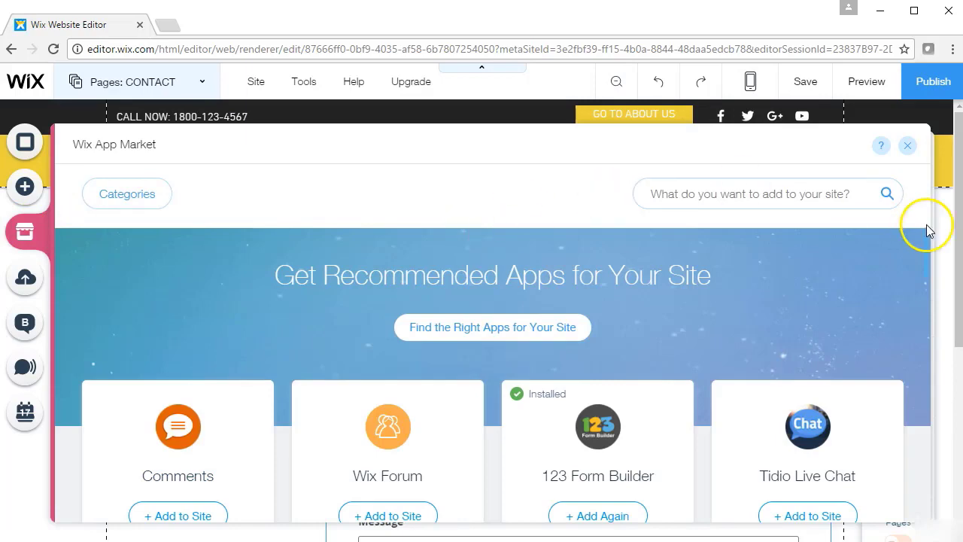
pyautogui.moveTo(928, 245); pyautogui.dragTo(924, 323)
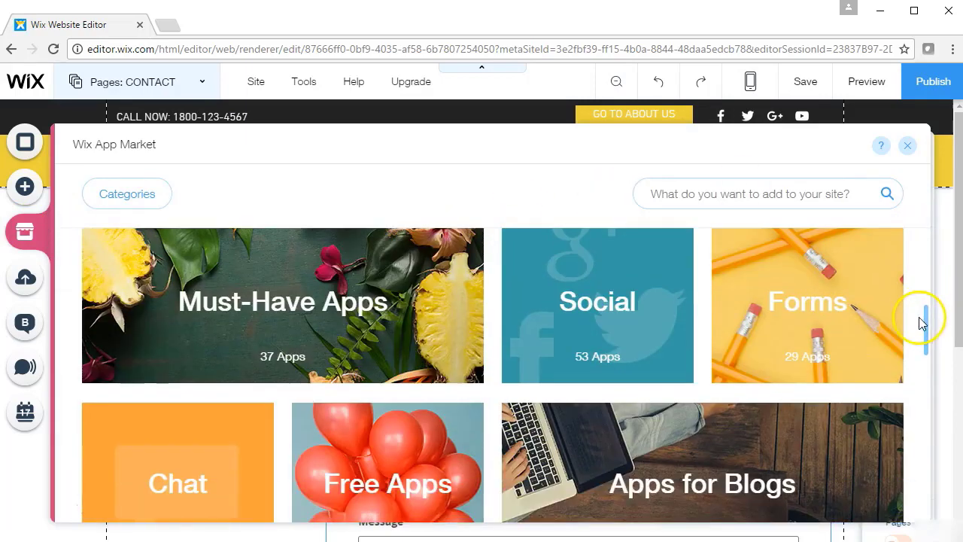
pyautogui.click(827, 305)
pyautogui.moveTo(423, 423)
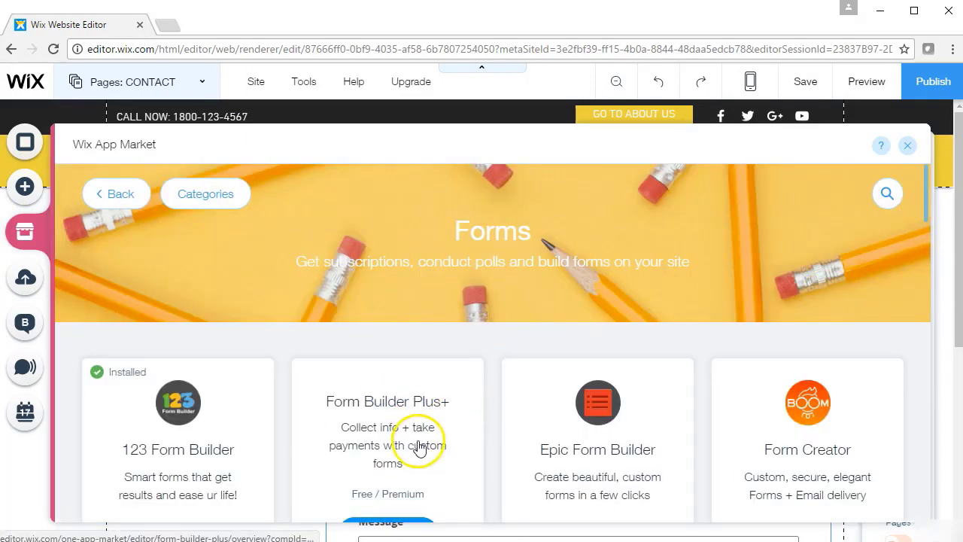
# - Review the features and pricing of the Form Builder Plus+ app, then close its details
pyautogui.click(436, 447)
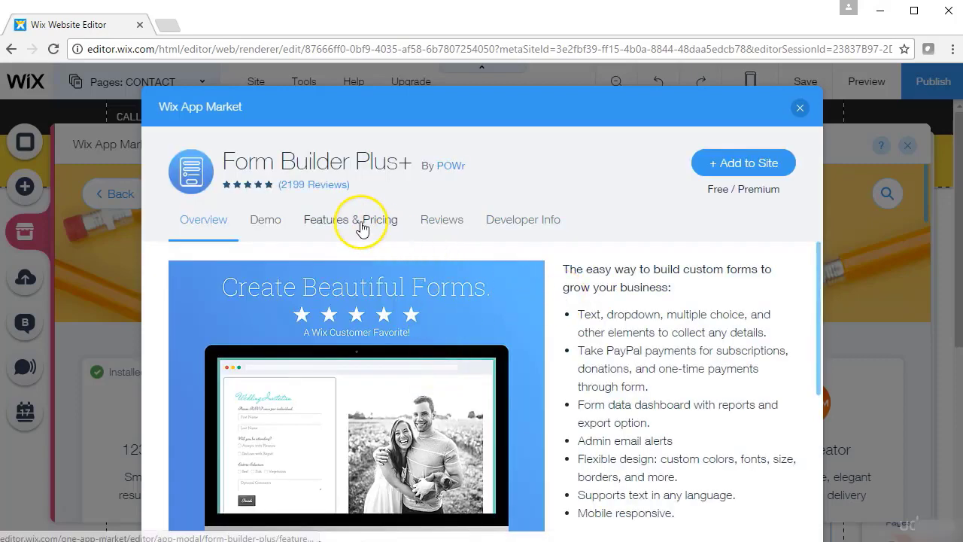
pyautogui.click(354, 227)
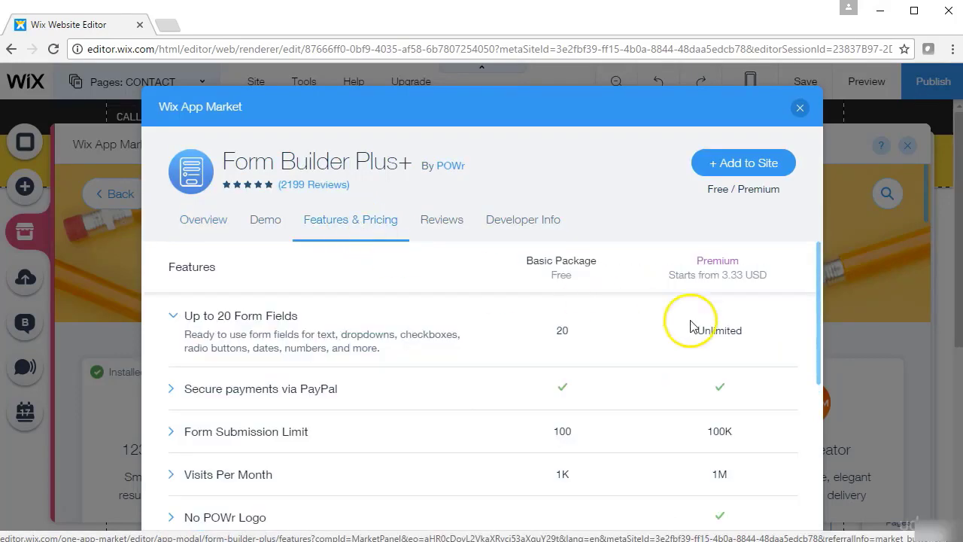
pyautogui.moveTo(817, 319); pyautogui.dragTo(817, 316)
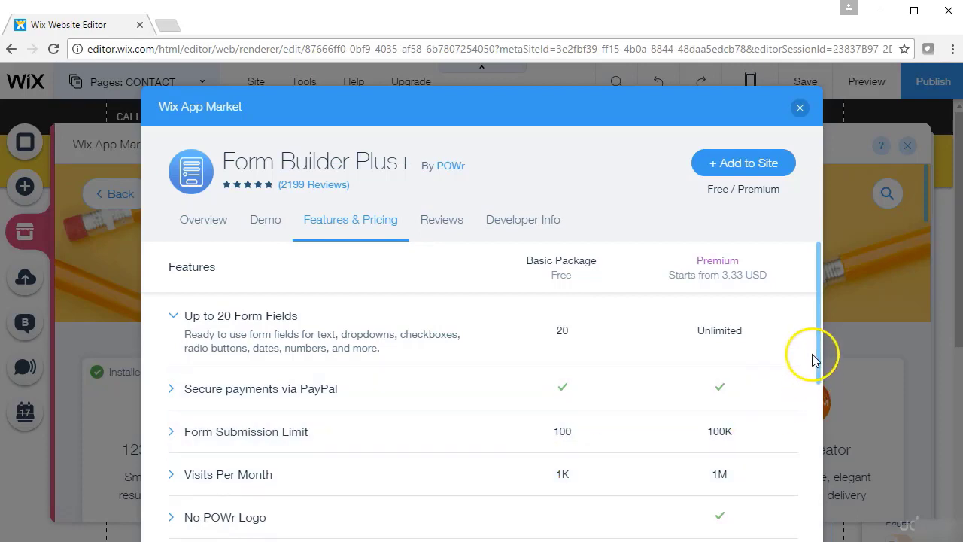
pyautogui.moveTo(817, 354); pyautogui.dragTo(817, 331)
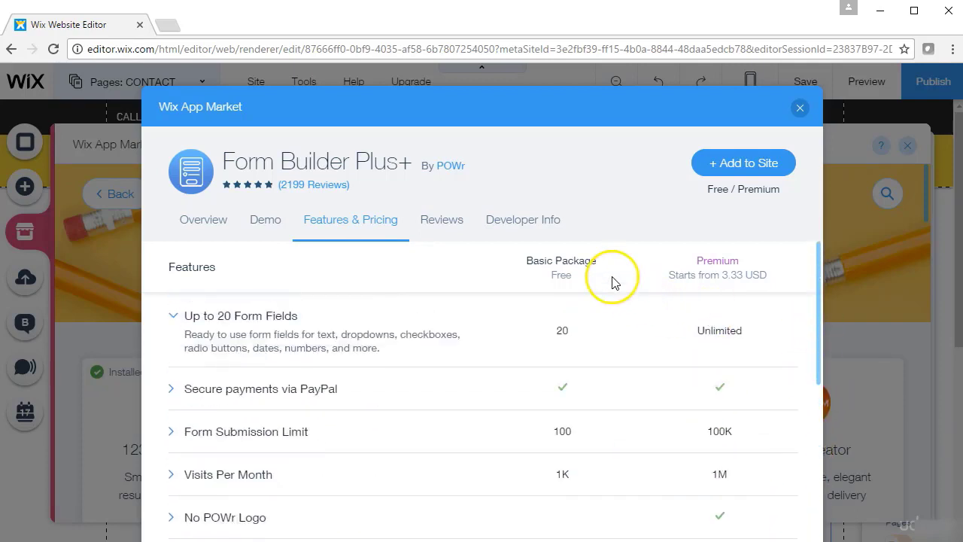
pyautogui.click(800, 109)
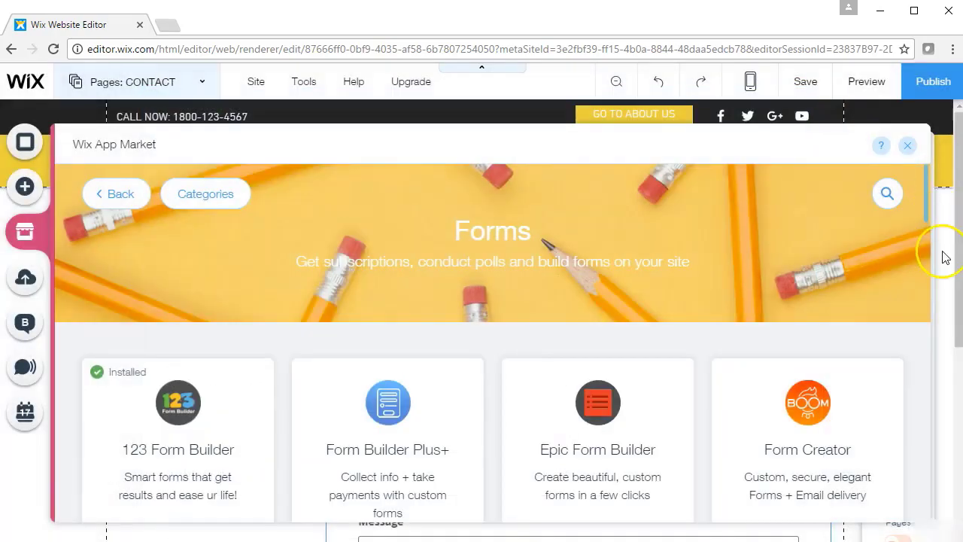
# - Look through the other form apps in the Forms category and close the App Market
pyautogui.scroll(-1, 775, 281)
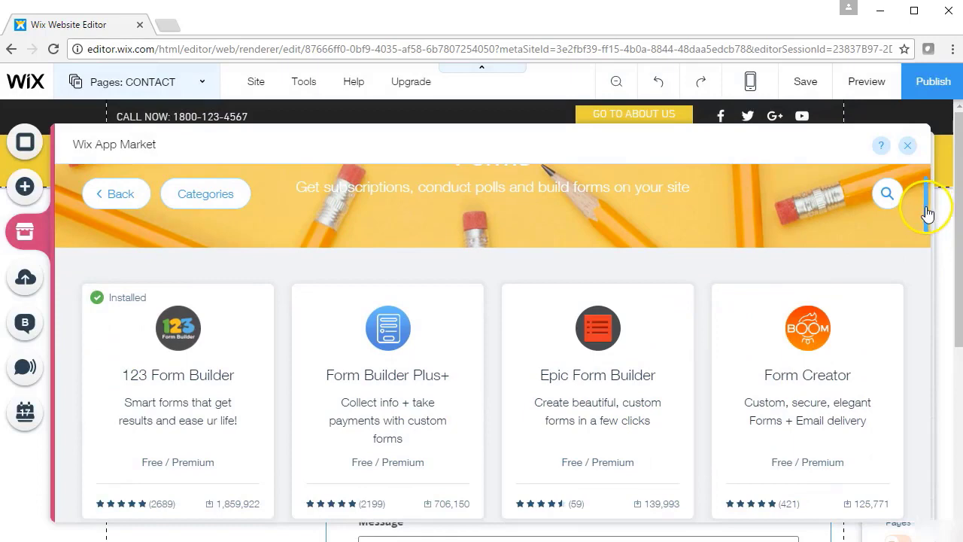
pyautogui.moveTo(928, 214); pyautogui.dragTo(928, 251)
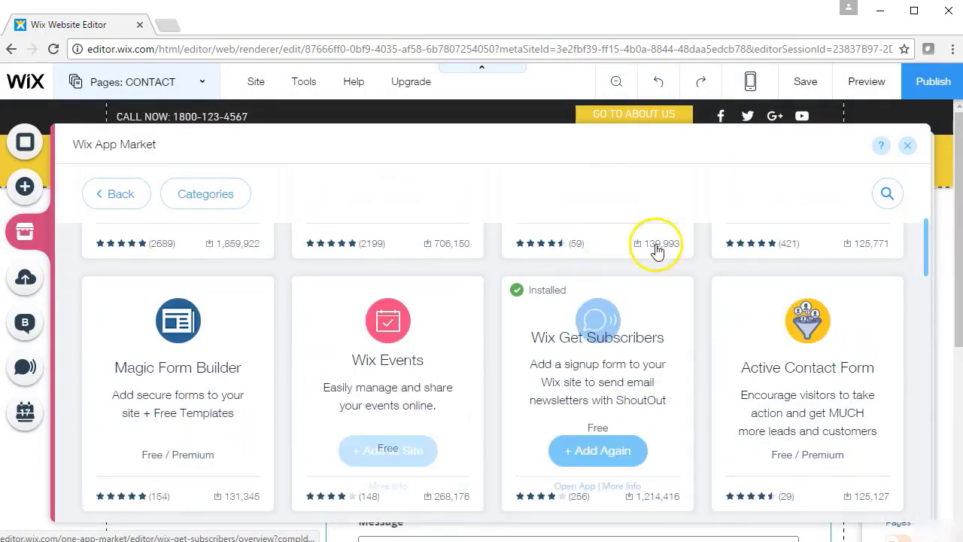
pyautogui.click(907, 146)
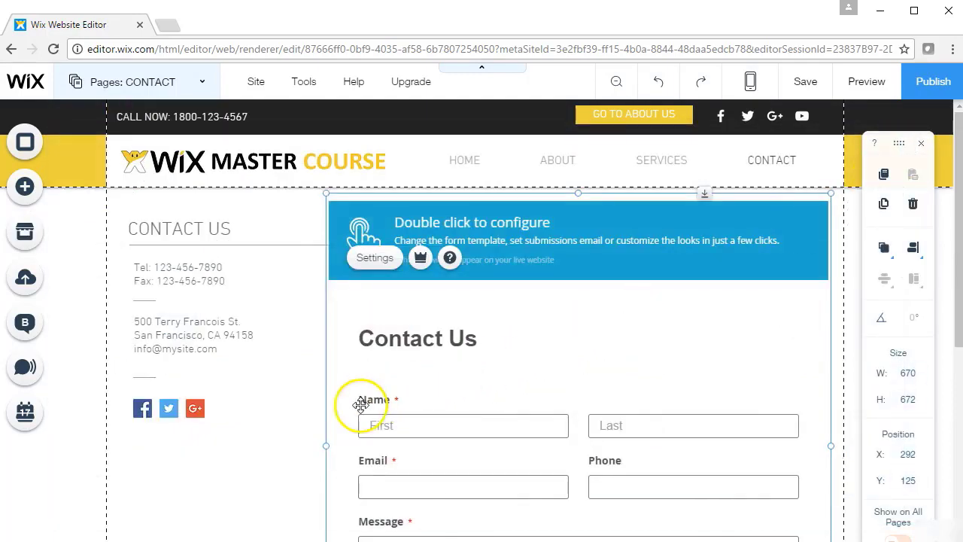